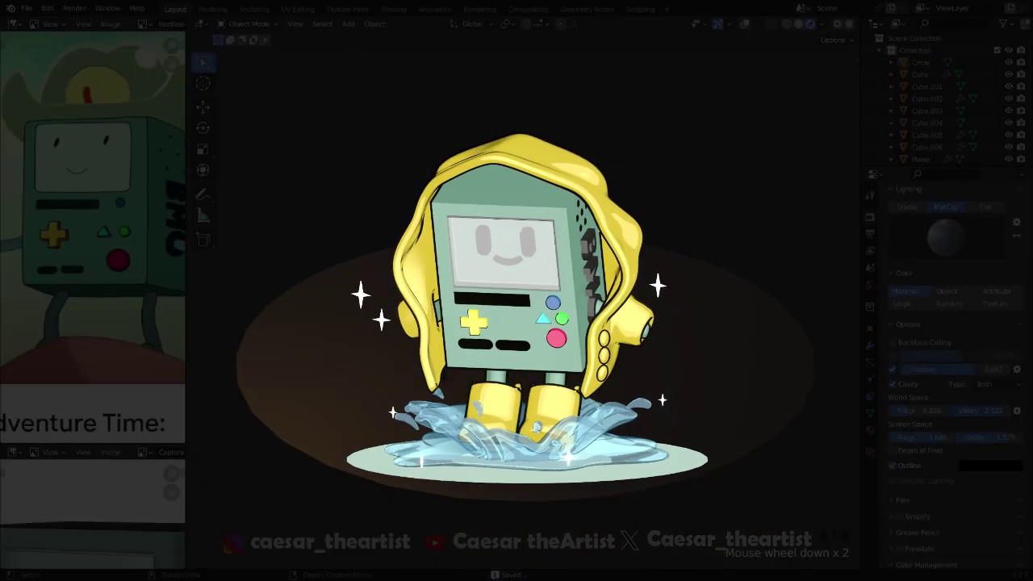
Switch the scene's render engine to Eevee
key(grave)
shift+middle_drag(743, 245, 737, 63)
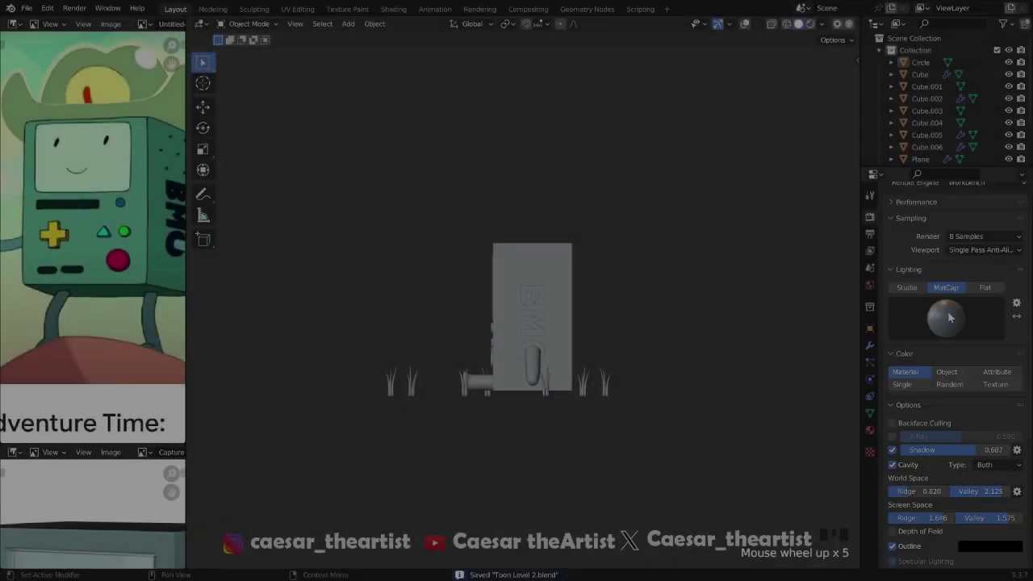
click(989, 214)
click(980, 228)
Add a Sun light to the scene
shift+middle_drag(612, 266, 519, 341)
key(shift+a)
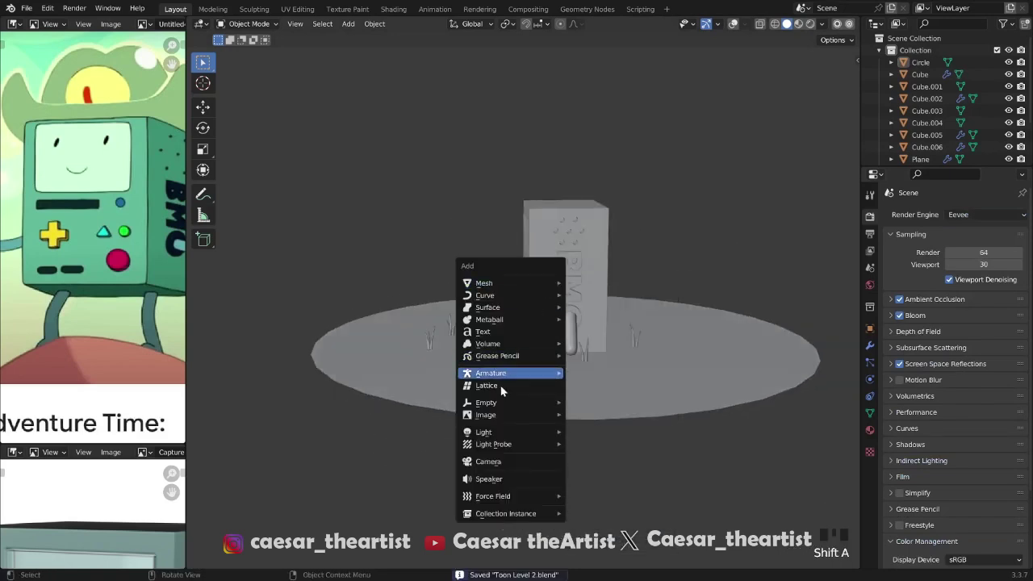
mouse_move(503, 434)
click(645, 445)
scroll(645, 419, down, 4)
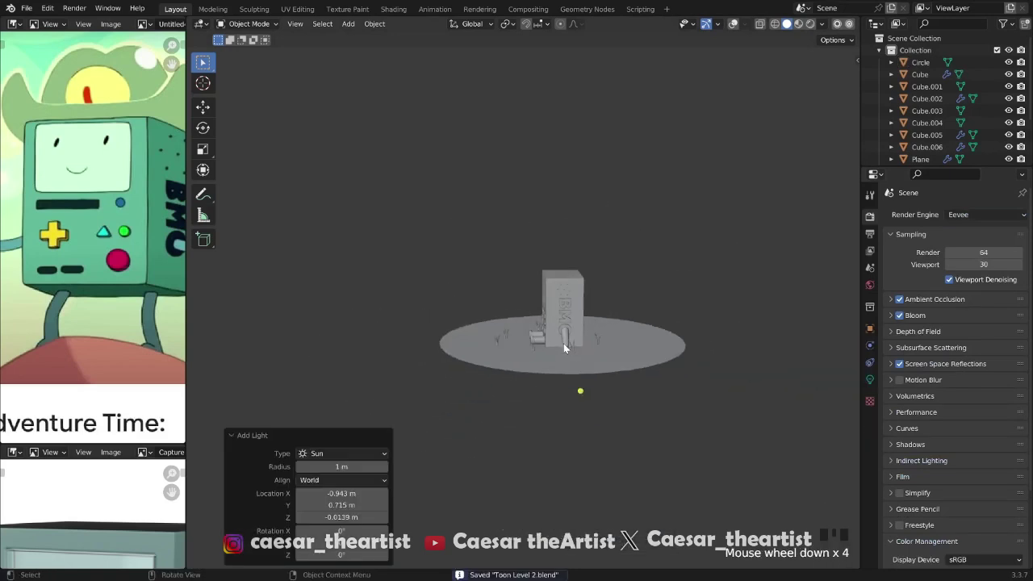
Show the viewport overlays and, in right view, raise the sun in front of the character and tilt it towards the model
key(grave)
click(733, 25)
key(g)
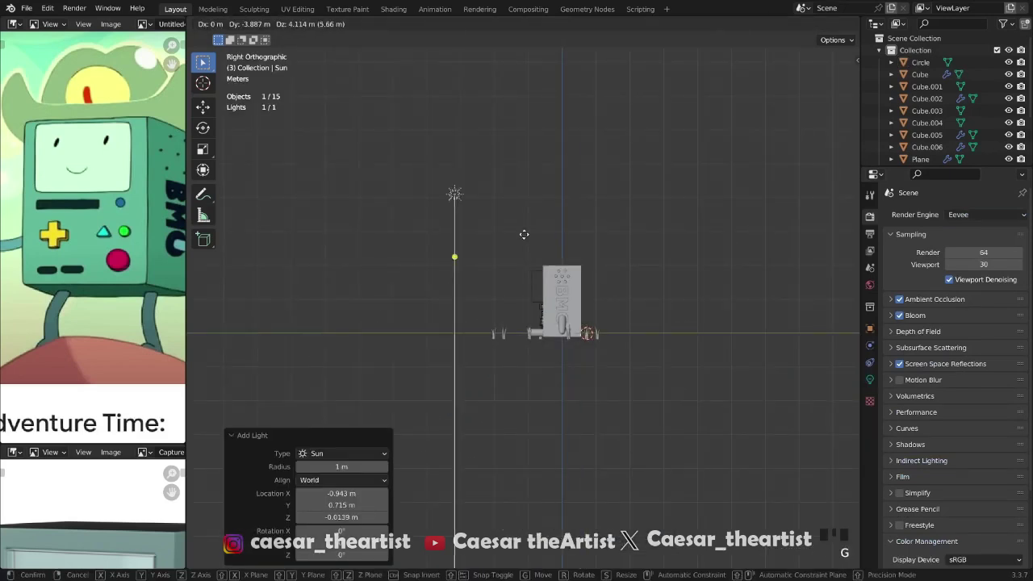
click(407, 156)
key(r)
click(557, 116)
key(g)
click(523, 118)
In top view, rotate and move the sun to the character's front corner so it shines diagonally across the platform
key(grave)
key(grave)
shift+middle_drag(510, 145, 562, 418)
key(r)
click(582, 321)
key(g)
click(704, 315)
key(r)
click(706, 296)
key(g)
click(719, 306)
click(704, 333)
key(g)
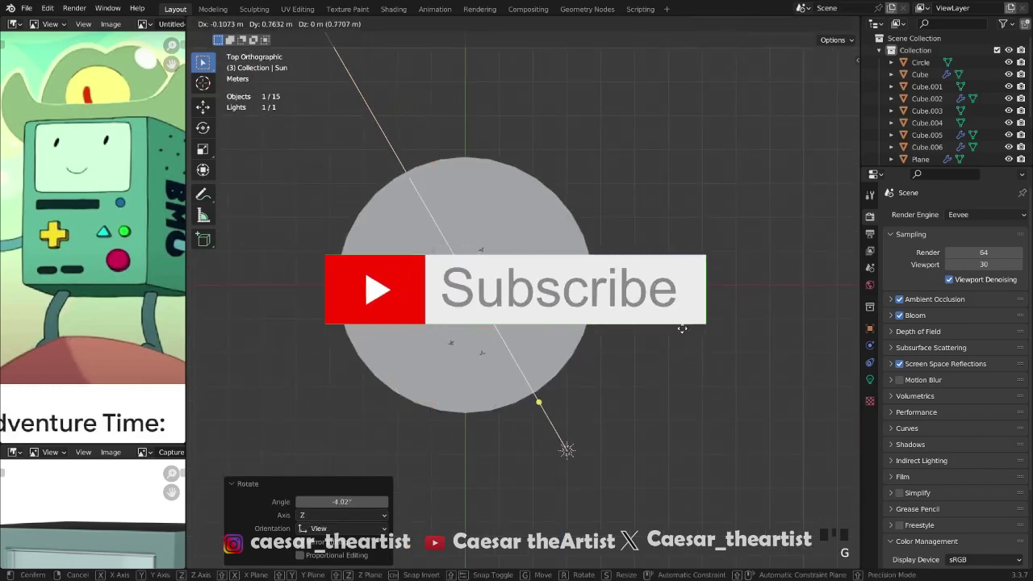
click(683, 338)
Save the file and deselect the sun light in front view
middle_drag(670, 365, 649, 249)
shift+middle_drag(647, 242, 629, 281)
scroll(628, 280, up, 4)
scroll(579, 304, up, 3)
shift+middle_drag(579, 304, 638, 257)
key(ctrl+s)
shift+middle_drag(638, 256, 621, 194)
key(grave)
click(651, 313)
key(shift+a)
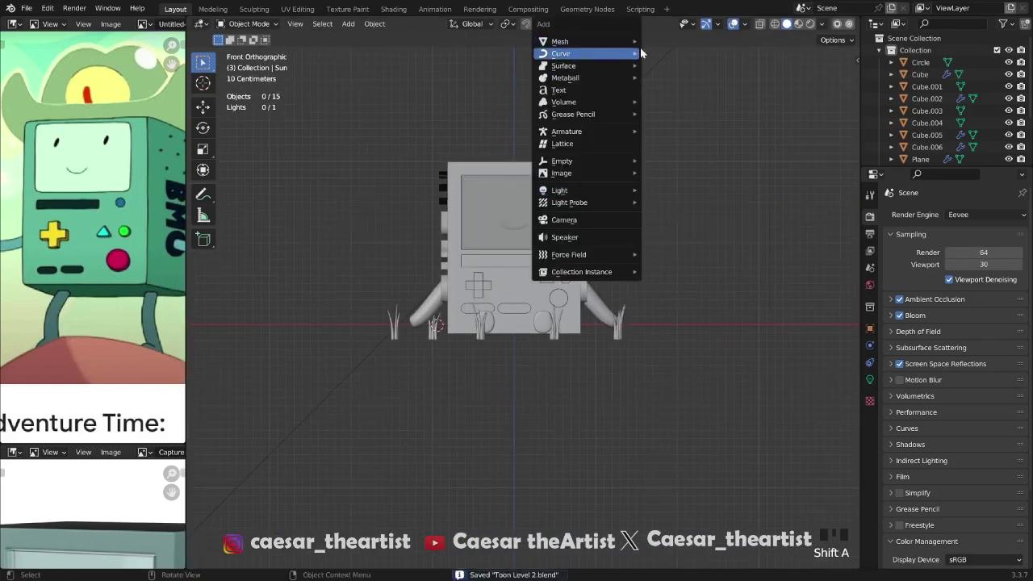
mouse_move(617, 42)
click(674, 79)
scroll(611, 169, down, 4)
scroll(529, 259, up, 2)
key(ctrl+z)
Snap the 3D cursor to the world origin and add a UV sphere there
key(shift+s)
click(445, 311)
key(shift+a)
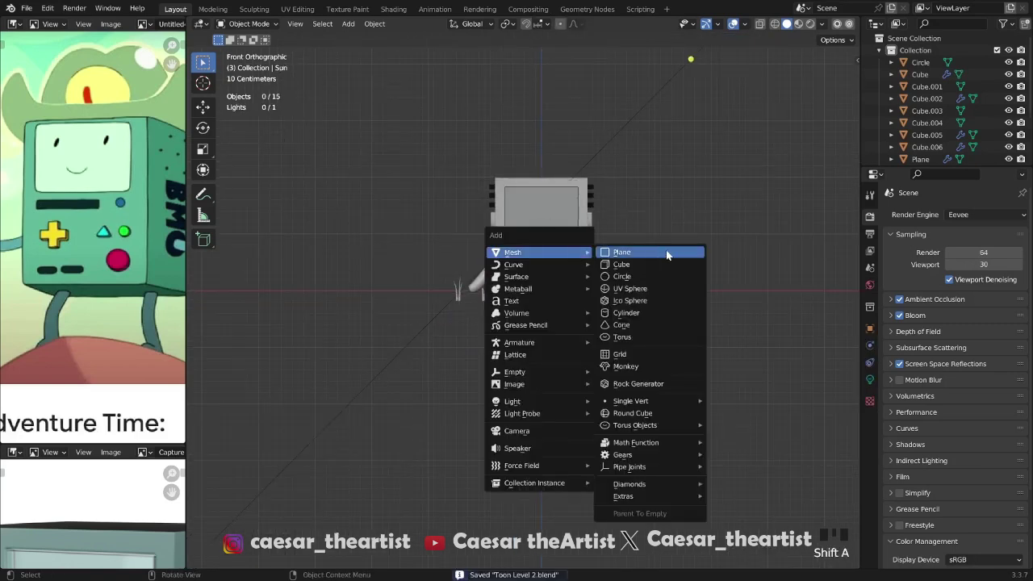
click(655, 282)
middle_drag(651, 290, 634, 253)
scroll(635, 242, down, 2)
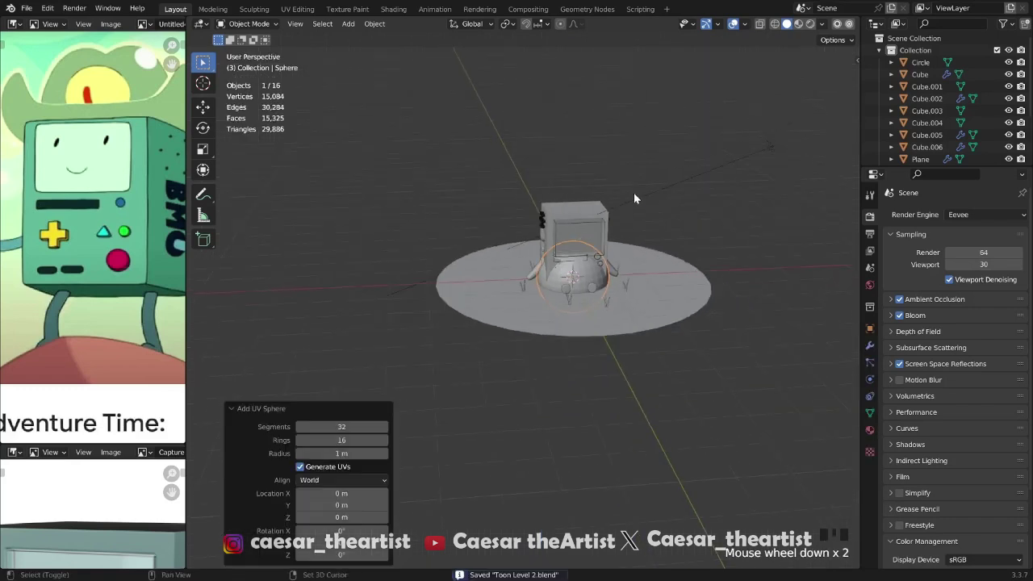
Select the sun light together with the sphere and save the file
shift+click(642, 198)
scroll(644, 200, up, 4)
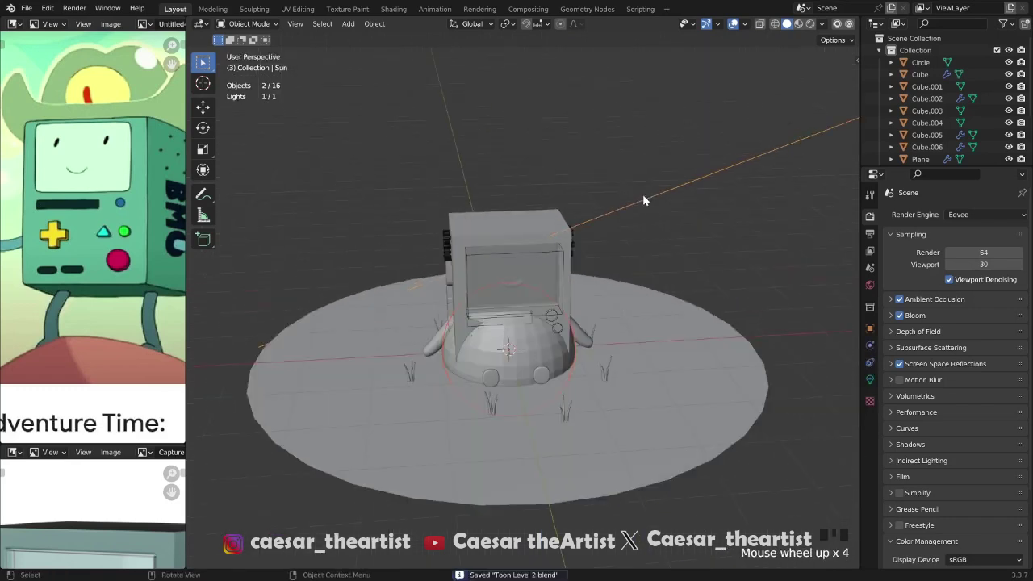
key(slash)
scroll(499, 339, up, 5)
shift+middle_drag(493, 350, 586, 284)
key(ctrl+s)
key(slash)
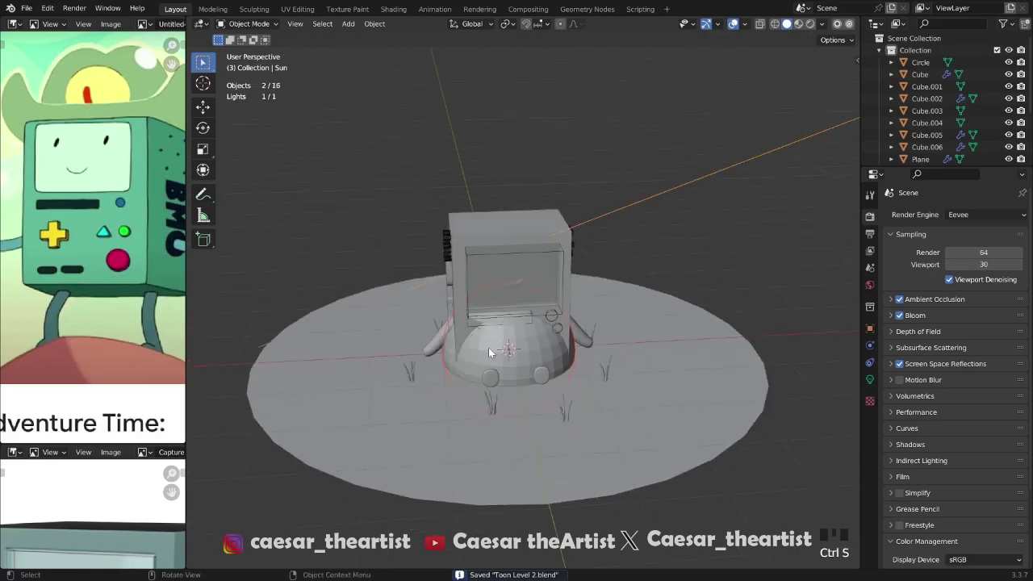
In the Shading workspace, set the viewport to rendered shading and isolate the sphere and sun light in local view
click(394, 9)
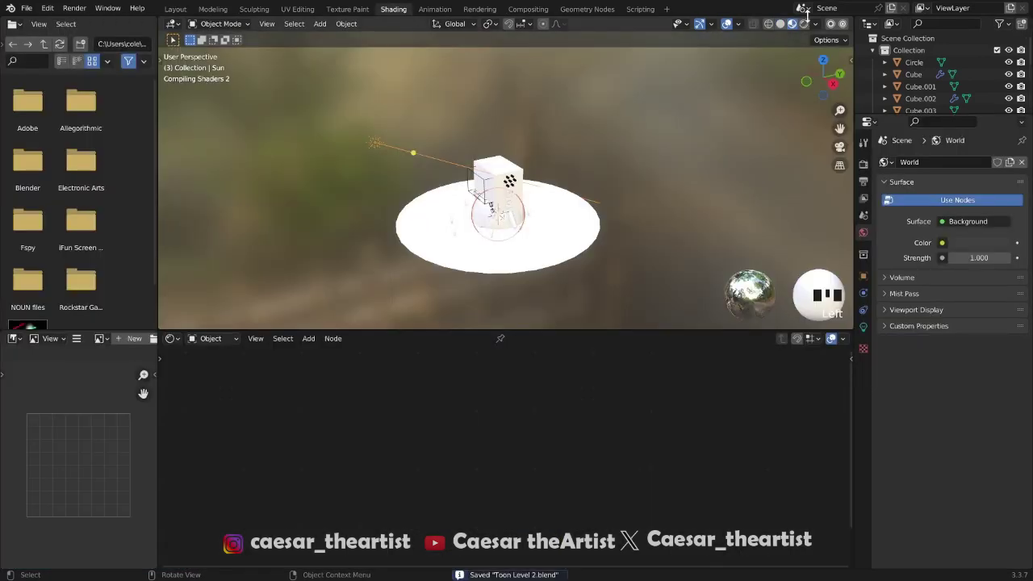
click(804, 24)
click(815, 24)
scroll(481, 216, up, 6)
key(slash)
middle_drag(497, 198, 585, 229)
scroll(632, 194, up, 3)
key(grave)
click(523, 193)
scroll(485, 214, up, 3)
middle_drag(532, 210, 526, 122)
Apply Shade Smooth to the sphere
click(526, 123)
right_click(517, 128)
click(512, 130)
Create a new material named Toon Shader on the sphere and save the file
click(516, 339)
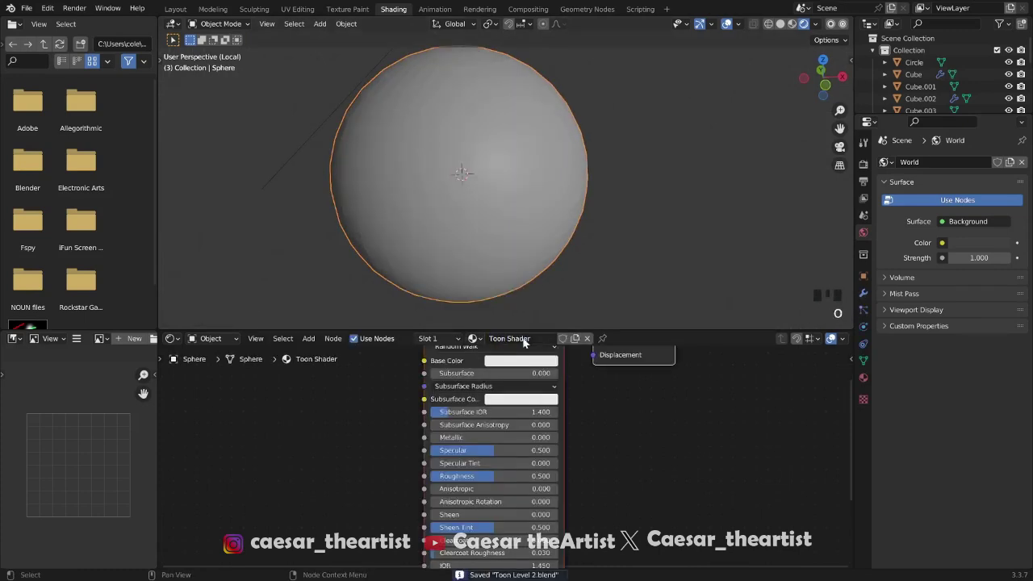
scroll(657, 452, down, 2)
scroll(545, 265, down, 3)
key(ctrl+s)
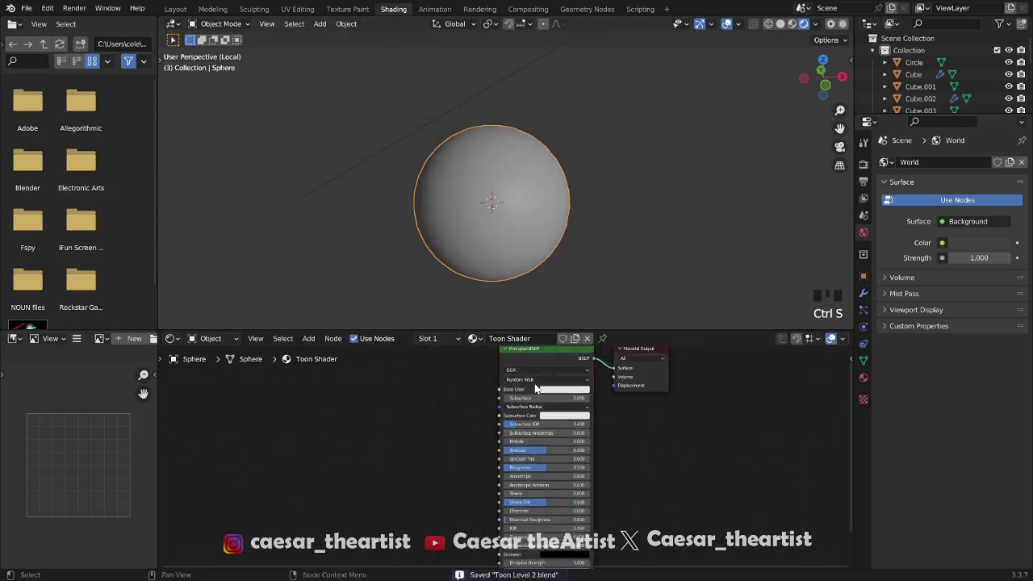
Delete the Principled BSDF node from the Toon Shader material
scroll(485, 386, up, 1)
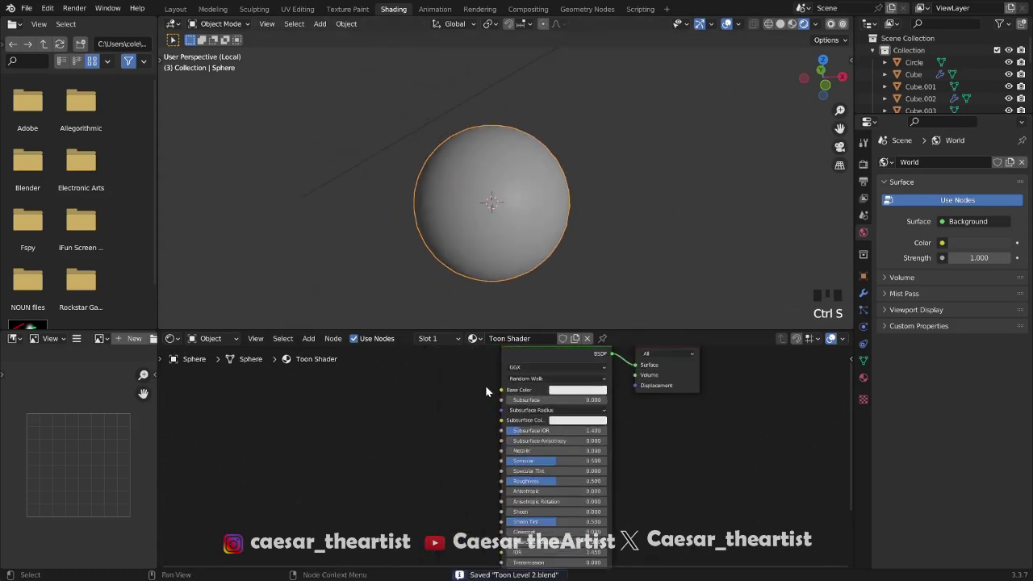
scroll(548, 391, up, 1)
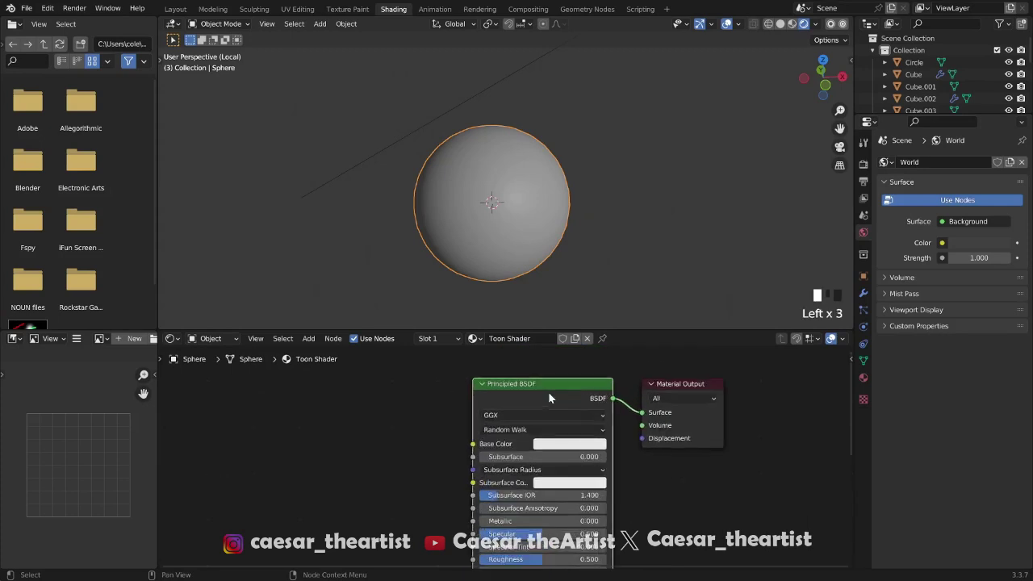
key(x)
key(shift+a)
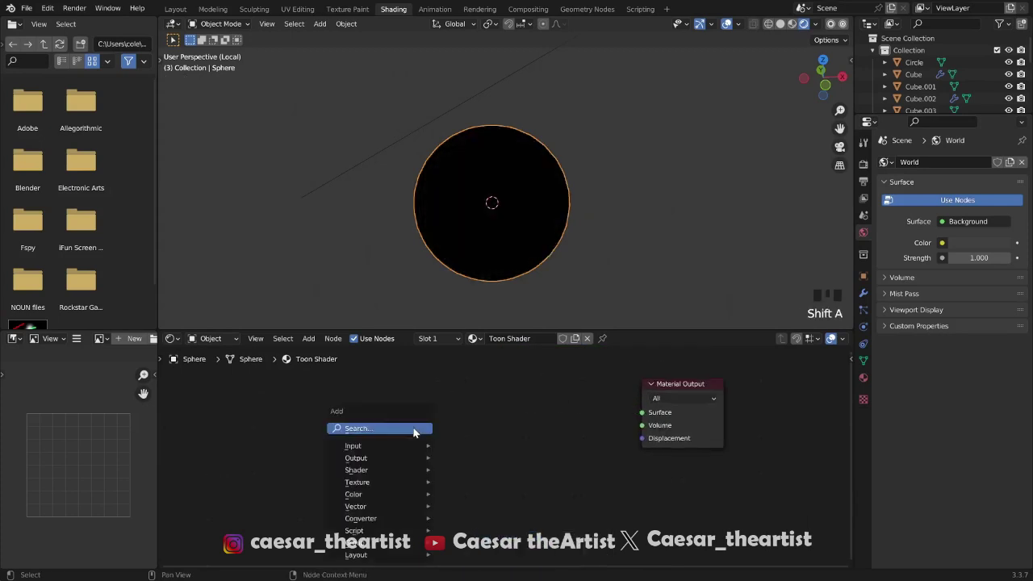
mouse_move(378, 460)
mouse_move(404, 469)
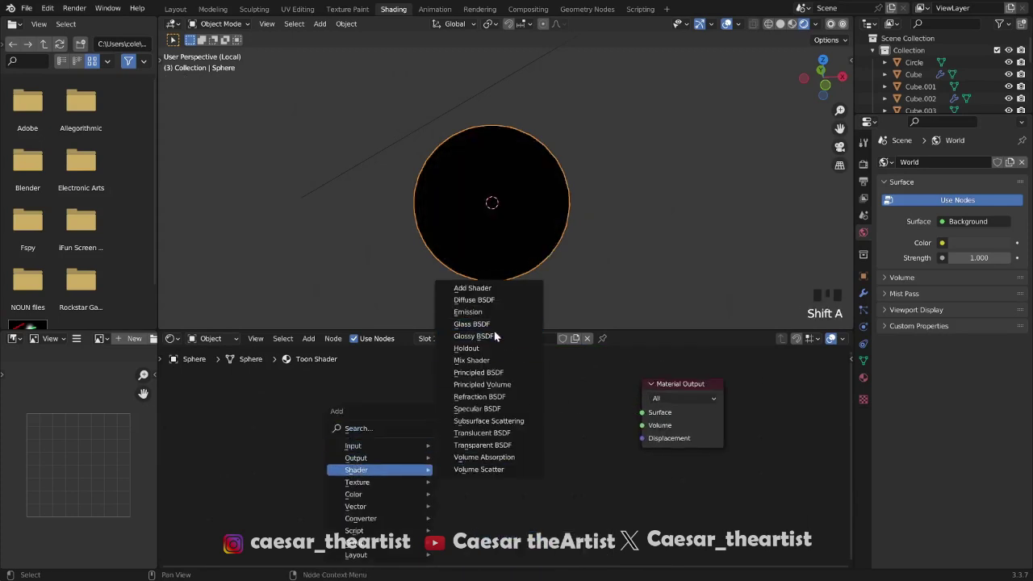
click(493, 335)
key(Escape)
Add a Diffuse BSDF node, place it well before the Material Output, and save the file
key(shift+a)
mouse_move(481, 389)
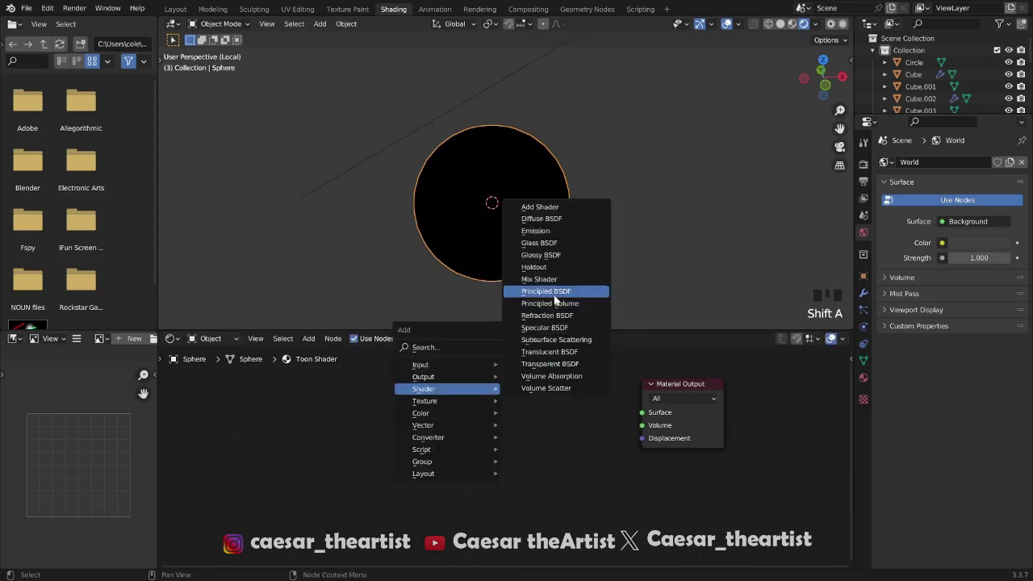
click(541, 219)
click(408, 408)
scroll(419, 405, up, 4)
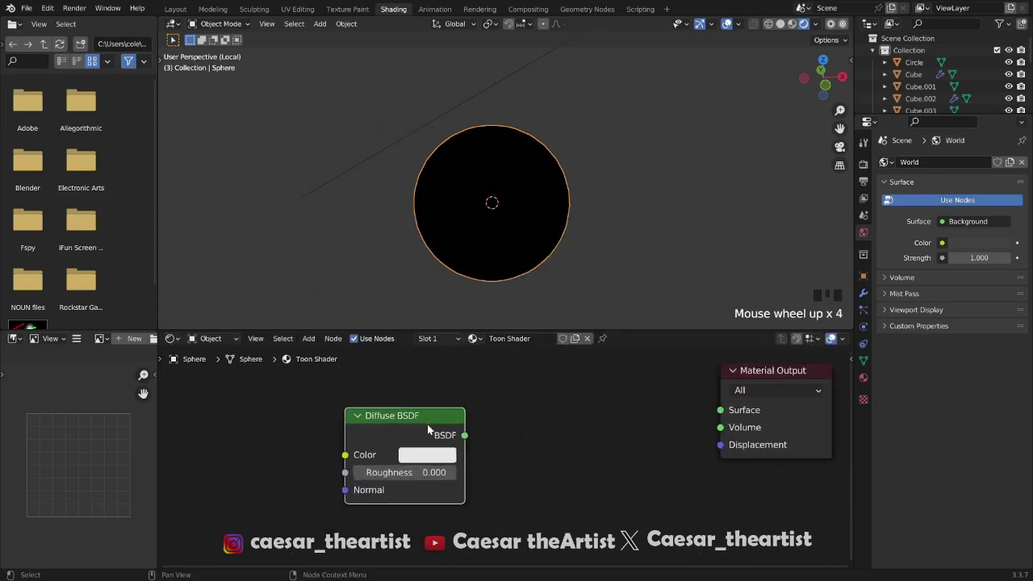
key(ctrl+s)
drag(419, 405, 342, 410)
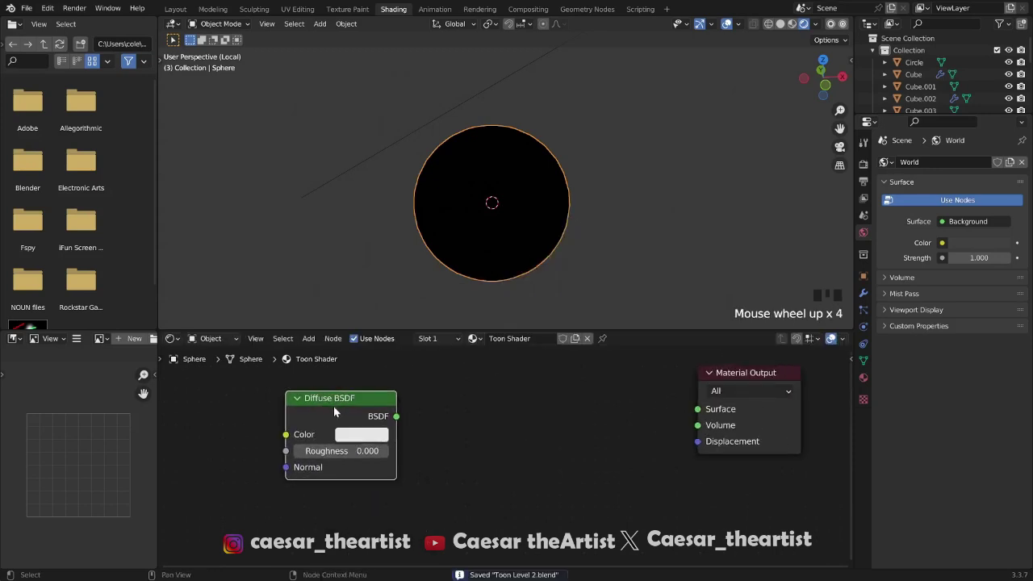
Add a Shader to RGB node after the Diffuse BSDF and connect the BSDF output to its Shader input
key(shift+a)
mouse_move(339, 443)
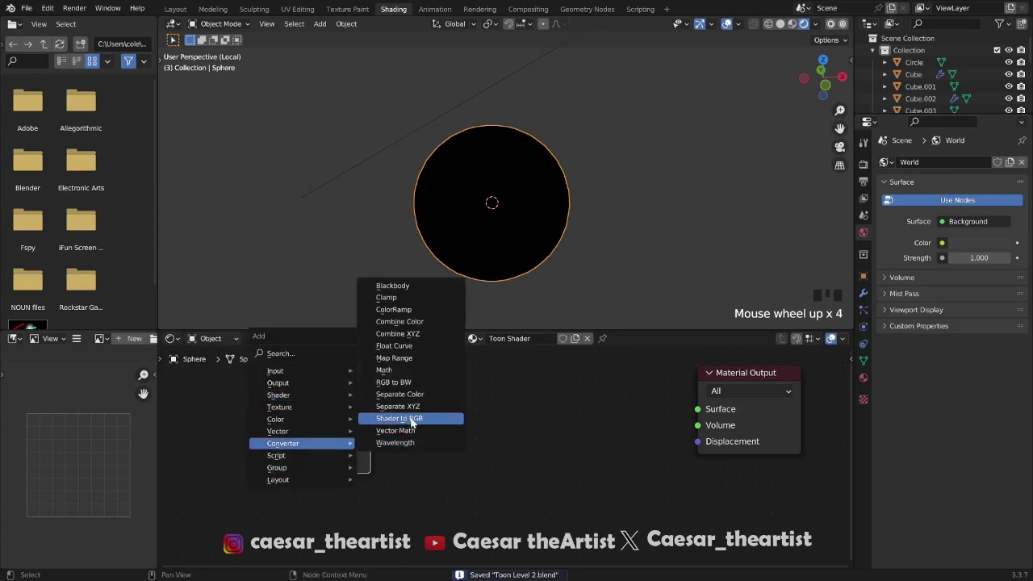
click(426, 421)
click(410, 389)
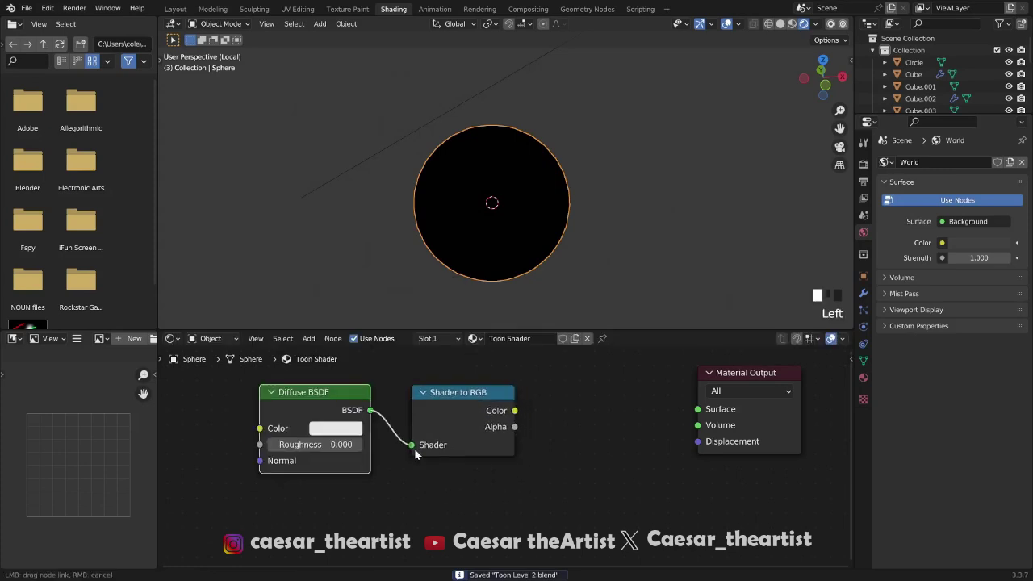
Connect the Shader to RGB Color output to the Material Output's Surface and move both shader nodes away from the output
drag(515, 411, 601, 416)
drag(690, 412, 706, 413)
middle_drag(700, 413, 691, 416)
scroll(509, 516, down, 1)
drag(509, 516, 289, 412)
key(g)
click(194, 407)
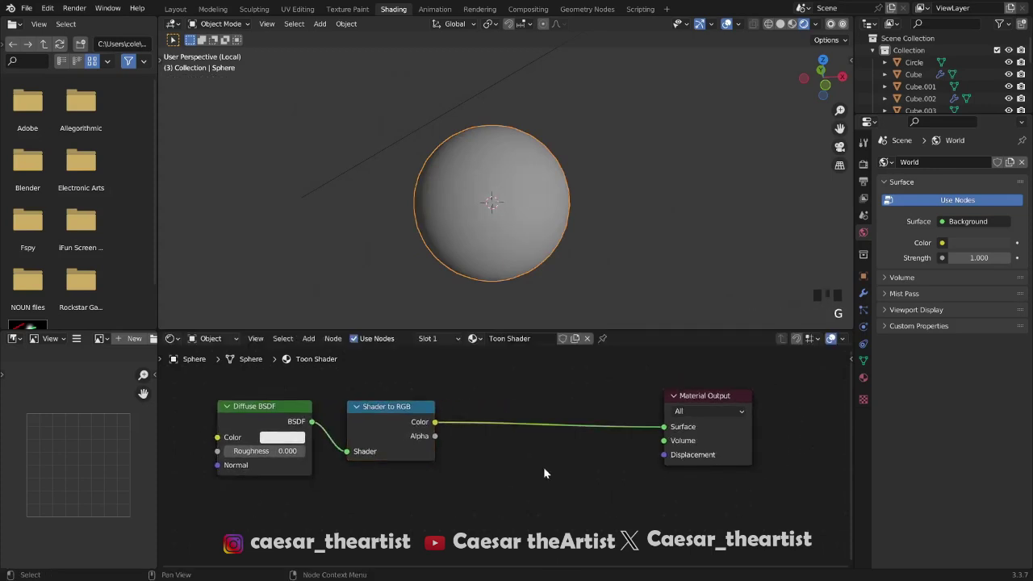
Insert a ColorRamp node between Shader to RGB and Material Output, and space the nodes apart
key(shift+a)
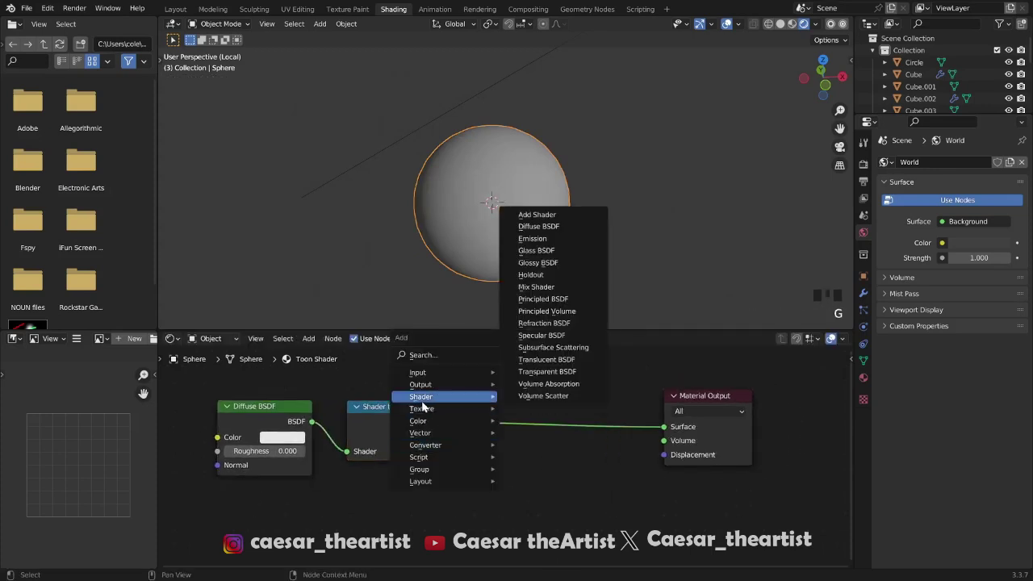
mouse_move(427, 445)
click(546, 314)
click(482, 367)
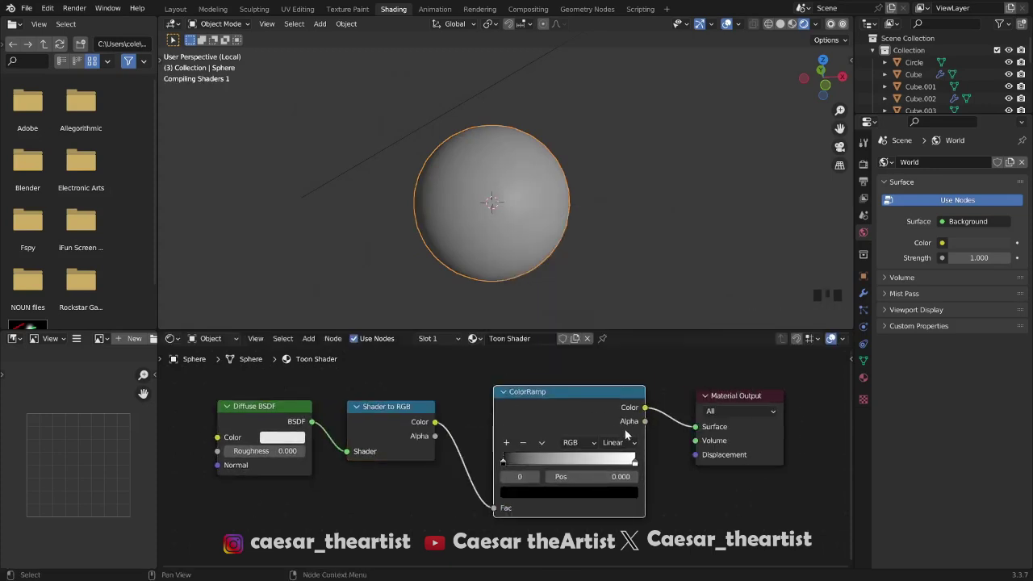
middle_drag(685, 418, 521, 425)
drag(580, 403, 638, 402)
middle_drag(415, 421, 444, 404)
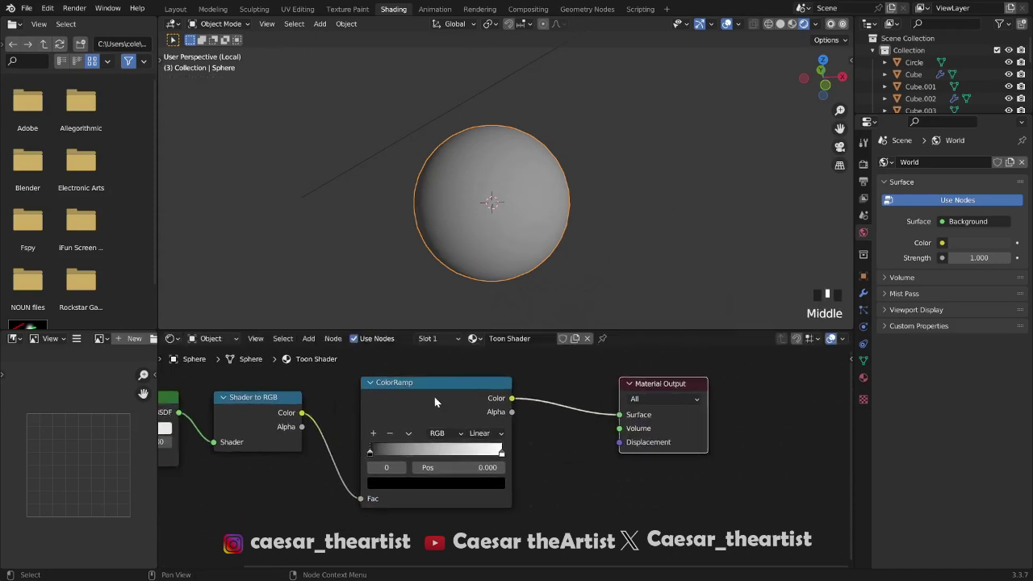
drag(436, 389, 453, 368)
Save the file and set the ColorRamp interpolation to Constant
middle_drag(546, 153, 586, 213)
key(grave)
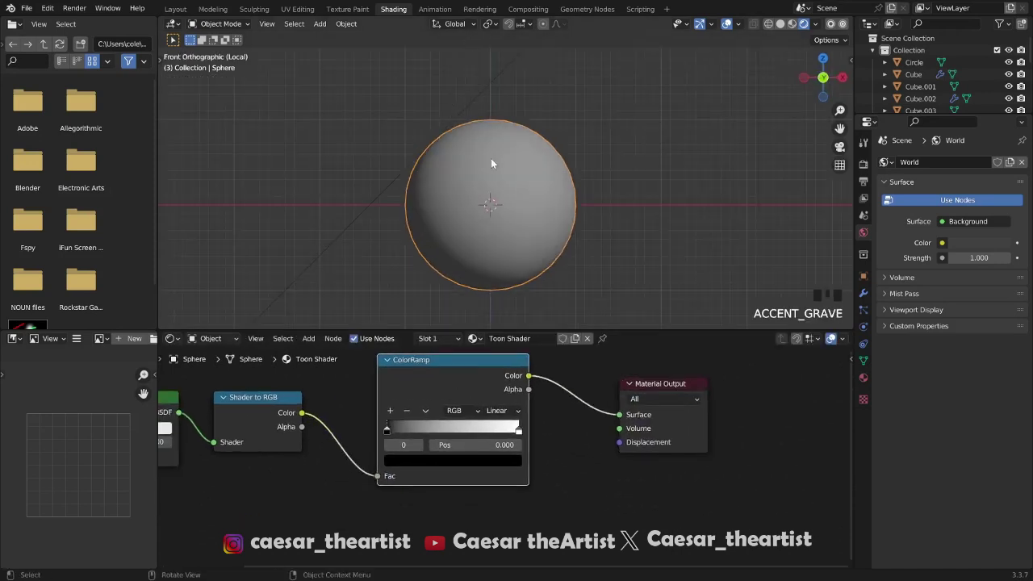
key(ctrl+s)
shift+middle_drag(489, 201, 504, 222)
click(501, 411)
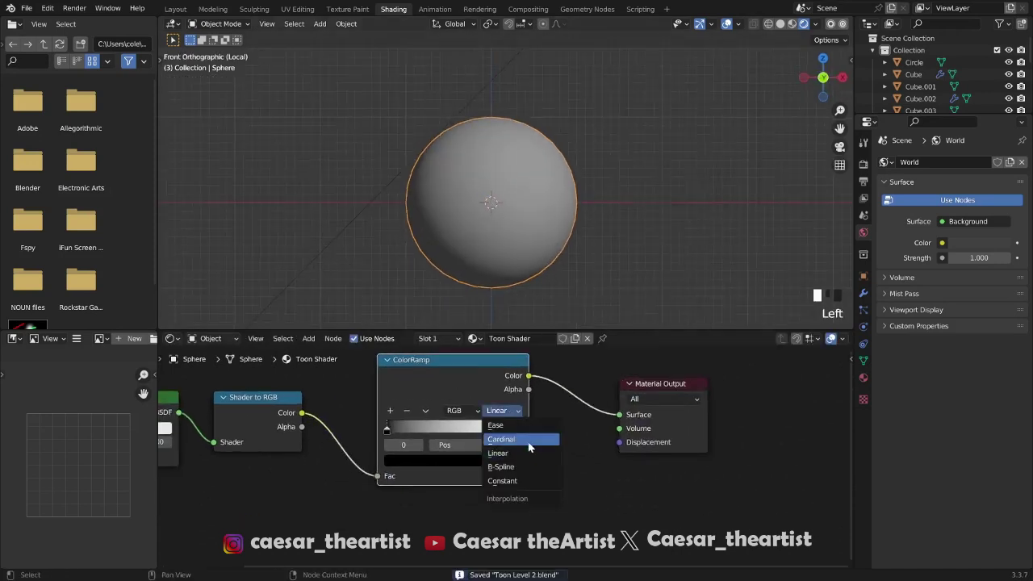
click(517, 481)
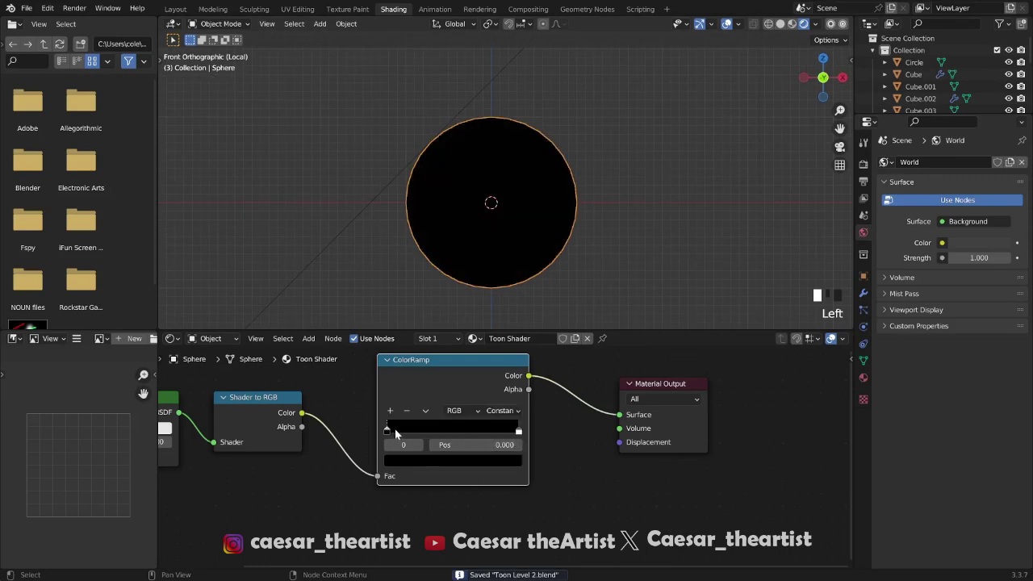
Move the ColorRamp's white stop to position 0.200 and save the file
drag(517, 434, 405, 432)
scroll(539, 184, down, 1)
middle_drag(540, 184, 485, 209)
key(ctrl+s)
key(grave)
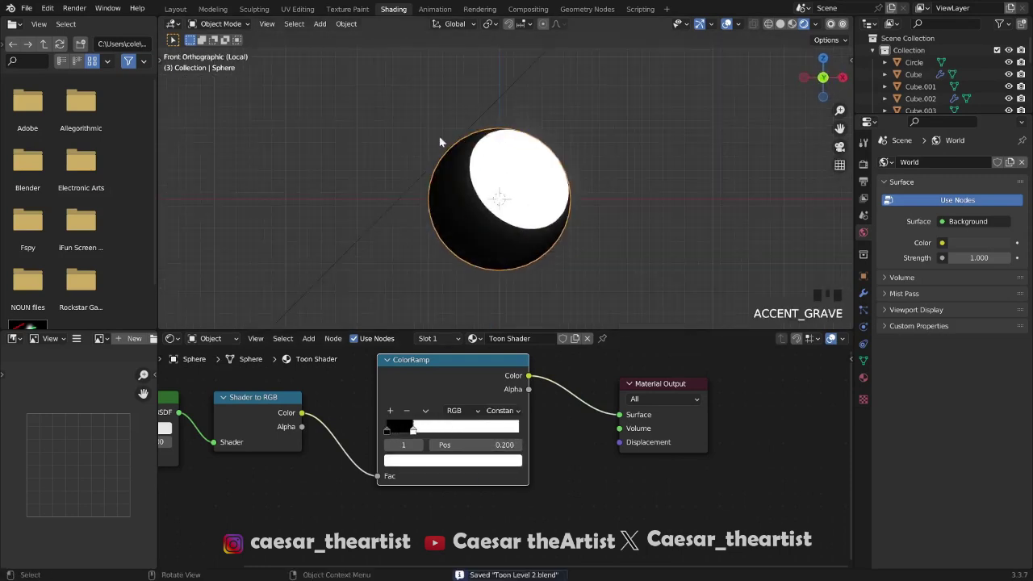
scroll(521, 218, up, 4)
click(587, 207)
click(588, 211)
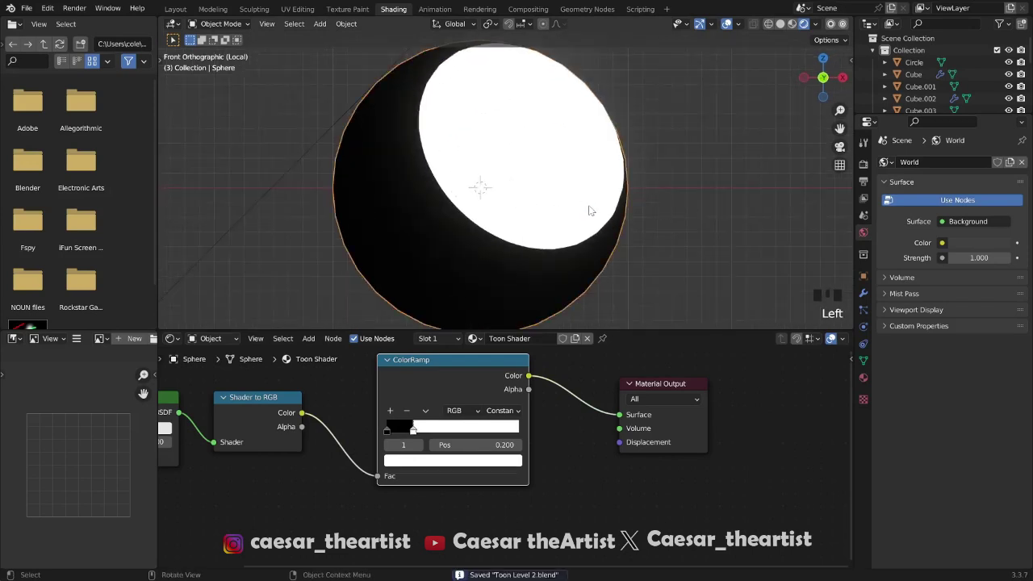
scroll(589, 210, down, 4)
key(ctrl+s)
scroll(519, 296, up, 4)
scroll(509, 403, down, 5)
Insert a MixRGB node between the ColorRamp and Material Output, space the nodes apart, and save the file
drag(564, 400, 617, 393)
key(shift+a)
mouse_move(505, 386)
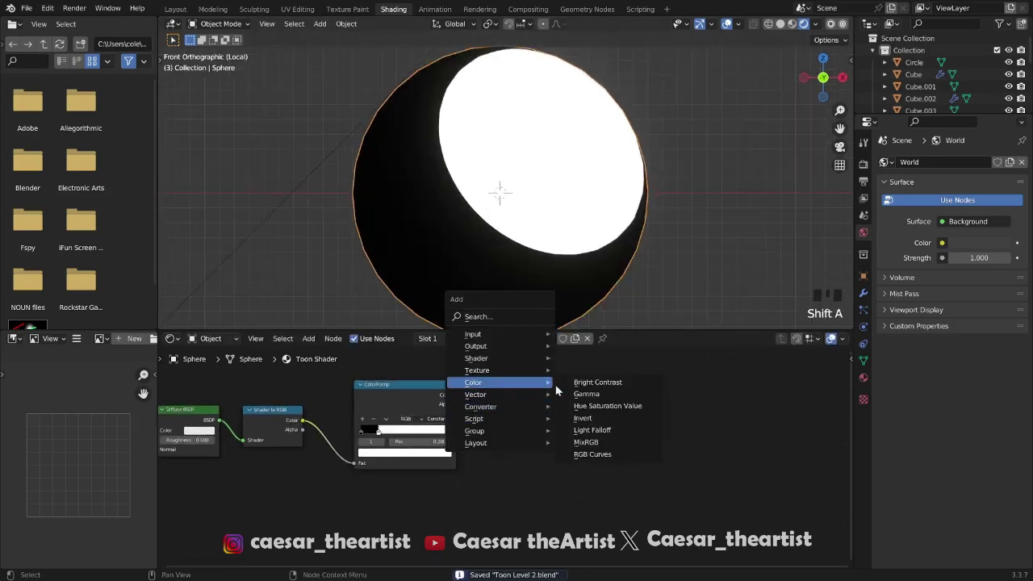
click(586, 443)
click(536, 403)
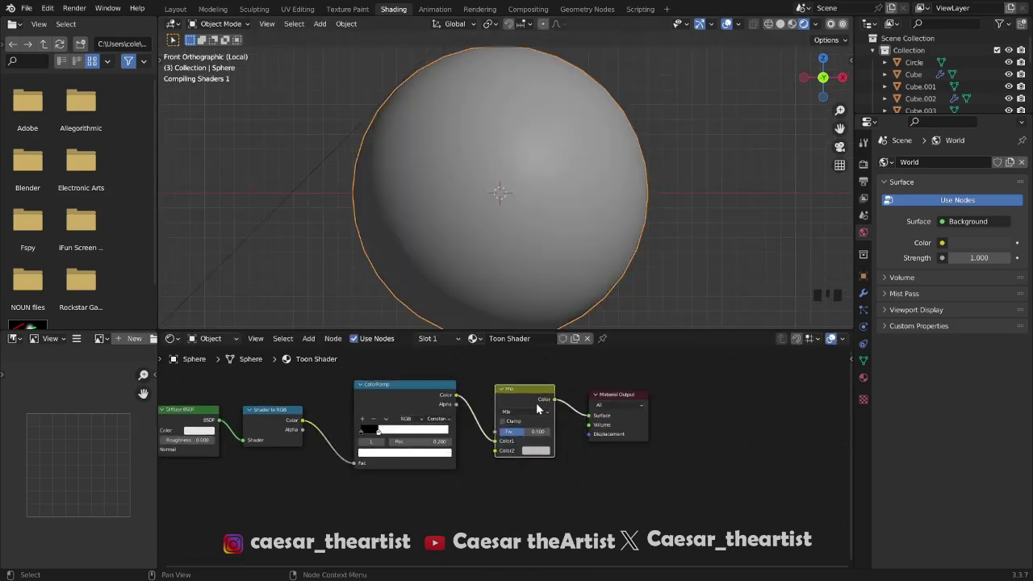
drag(629, 395, 671, 389)
drag(543, 391, 549, 390)
middle_drag(549, 390, 531, 396)
key(ctrl+s)
Duplicate the ColorRamp above the original and connect the Shader to RGB Color output to the copy's Fac input
click(426, 404)
middle_drag(426, 404, 425, 453)
drag(644, 441, 686, 431)
click(402, 440)
key(shift+d)
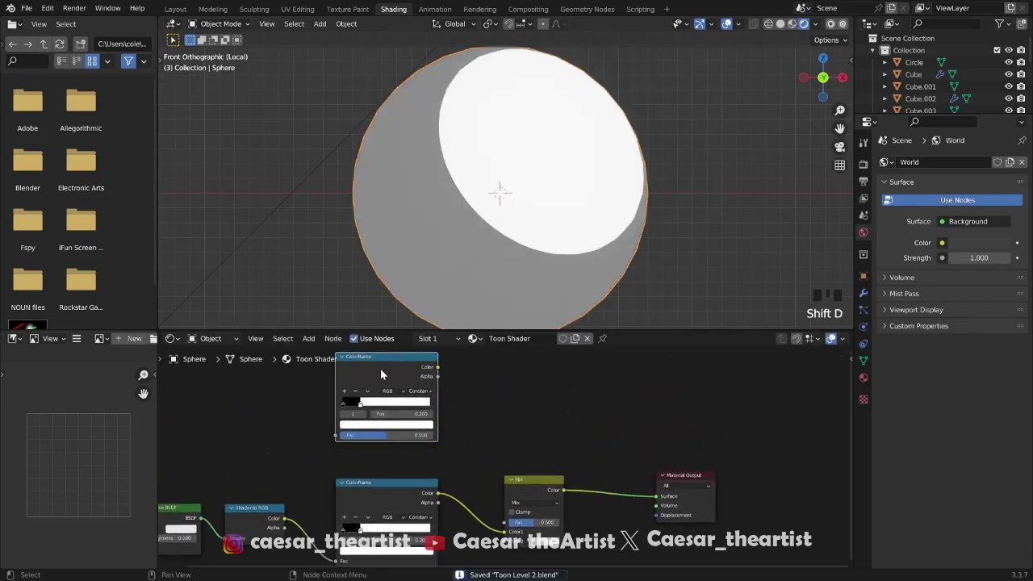
click(387, 394)
drag(284, 519, 345, 459)
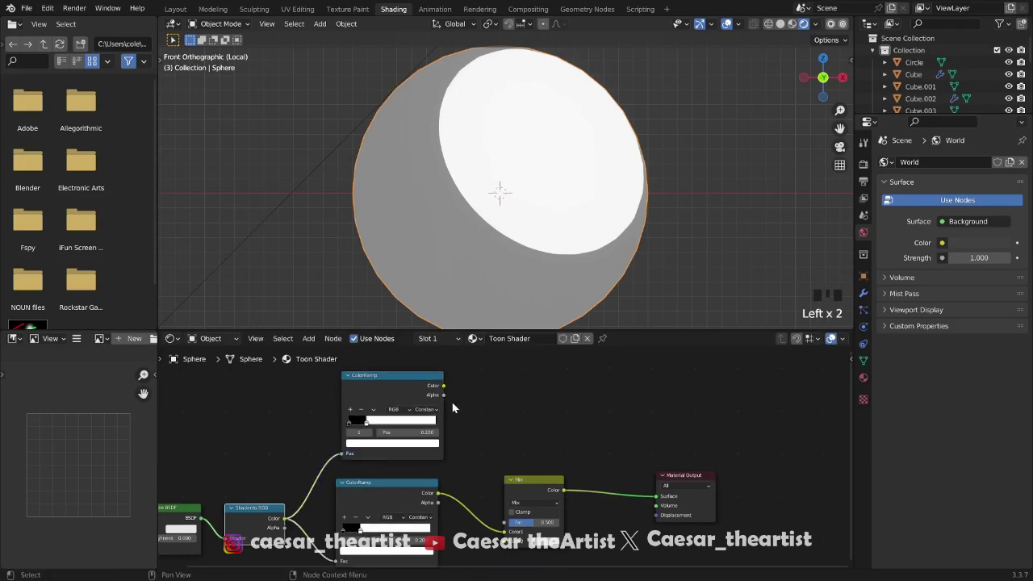
Connect the upper ColorRamp's Color output to the Mix node's Fac input and save the file
drag(503, 527, 507, 528)
drag(443, 386, 470, 422)
drag(546, 517, 546, 517)
middle_drag(515, 496, 471, 423)
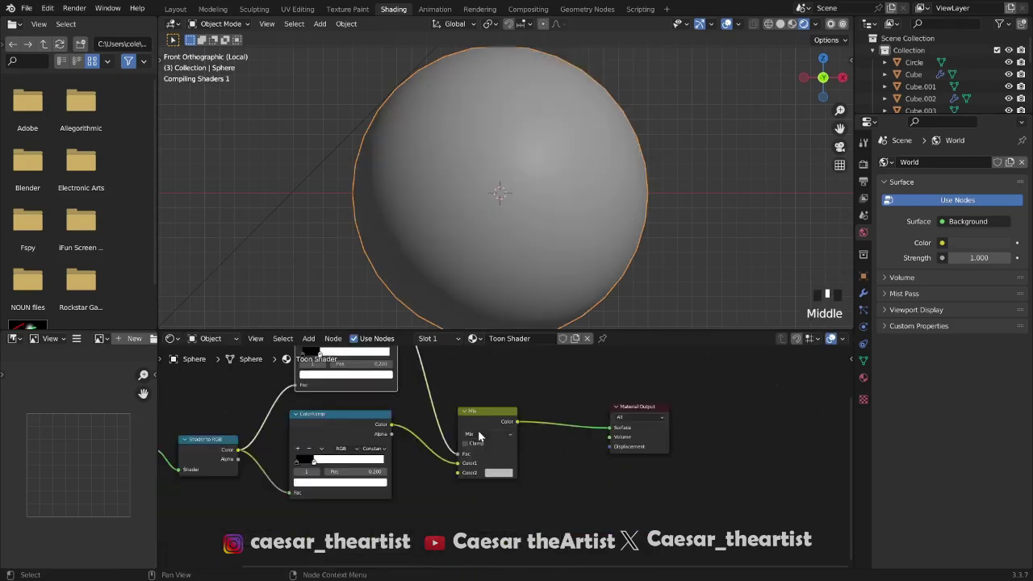
key(ctrl+s)
Disconnect the upper ColorRamp from the Mix node and insert a duplicate Mix node between the first Mix and Material Output
scroll(467, 462, up, 4)
middle_drag(466, 462, 521, 418)
scroll(443, 457, down, 4)
middle_drag(397, 467, 414, 525)
key(shift+a)
drag(464, 466, 456, 436)
key(shift+d)
click(642, 423)
middle_drag(447, 461, 409, 438)
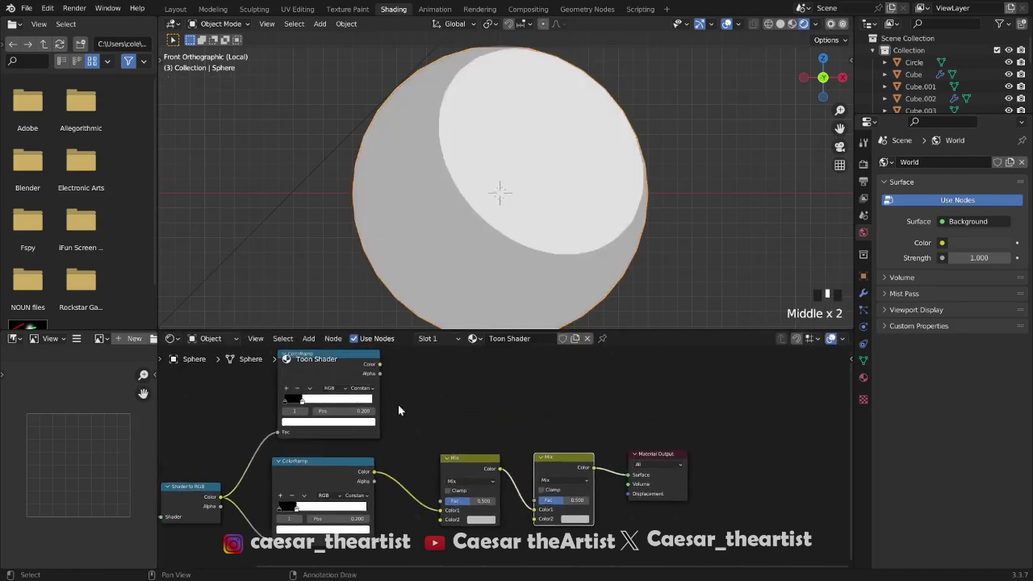
Connect the upper ColorRamp's Color output to the second Mix's Fac and the lower ColorRamp's Color output to the first Mix's Fac
drag(380, 365, 556, 467)
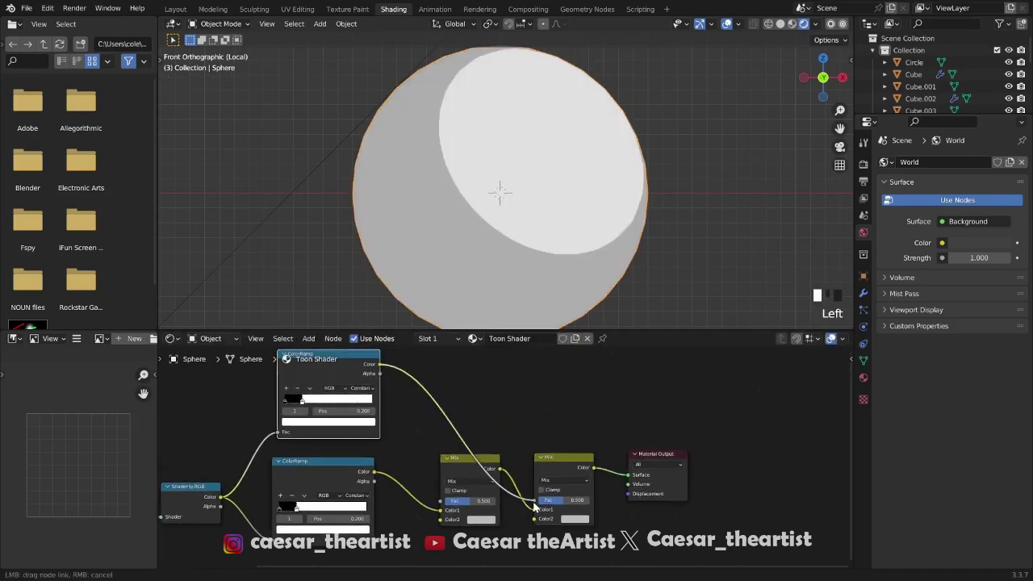
drag(545, 505, 541, 501)
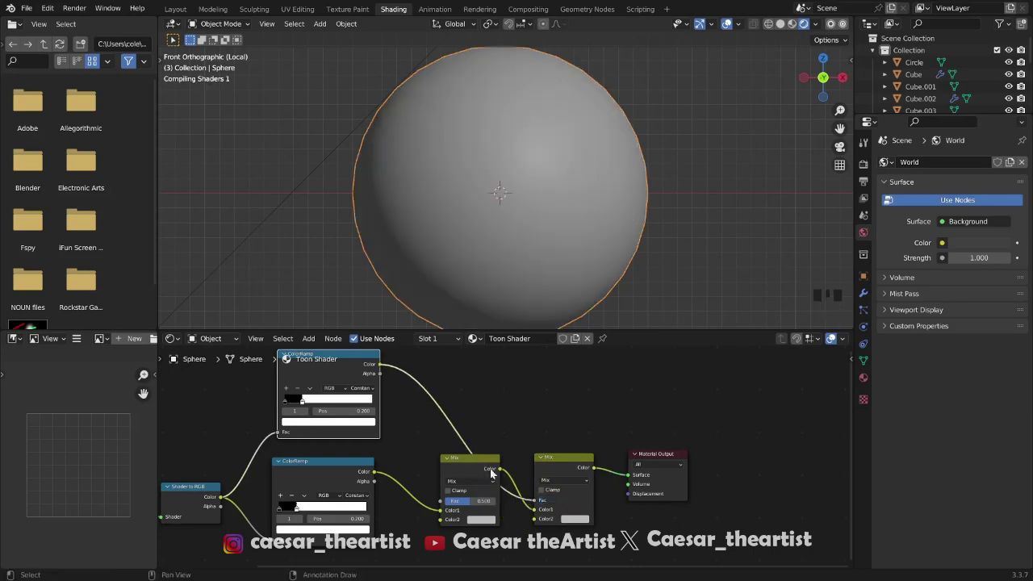
scroll(431, 520, up, 3)
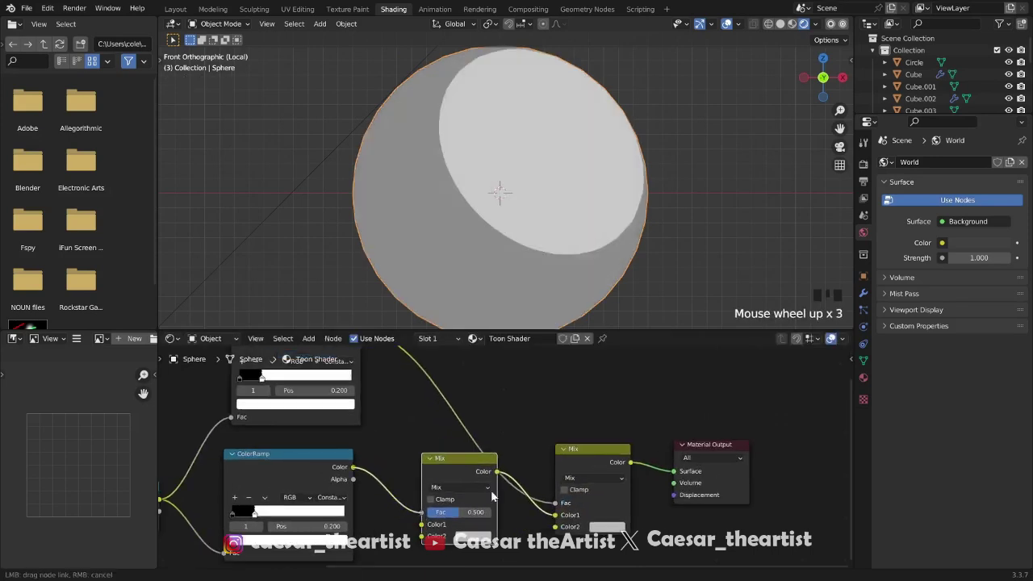
drag(466, 513, 465, 513)
Move the second Mix and Material Output nodes up and away from the first Mix to space them out, and save the file
drag(584, 453, 597, 422)
click(720, 448)
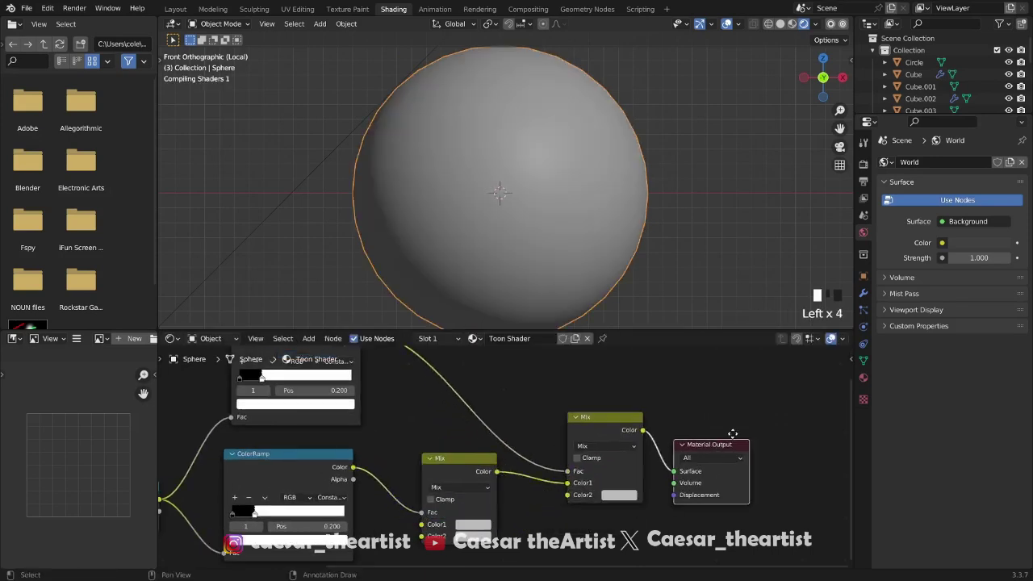
drag(719, 448, 744, 429)
drag(625, 427, 638, 417)
scroll(573, 436, down, 2)
scroll(552, 434, up, 2)
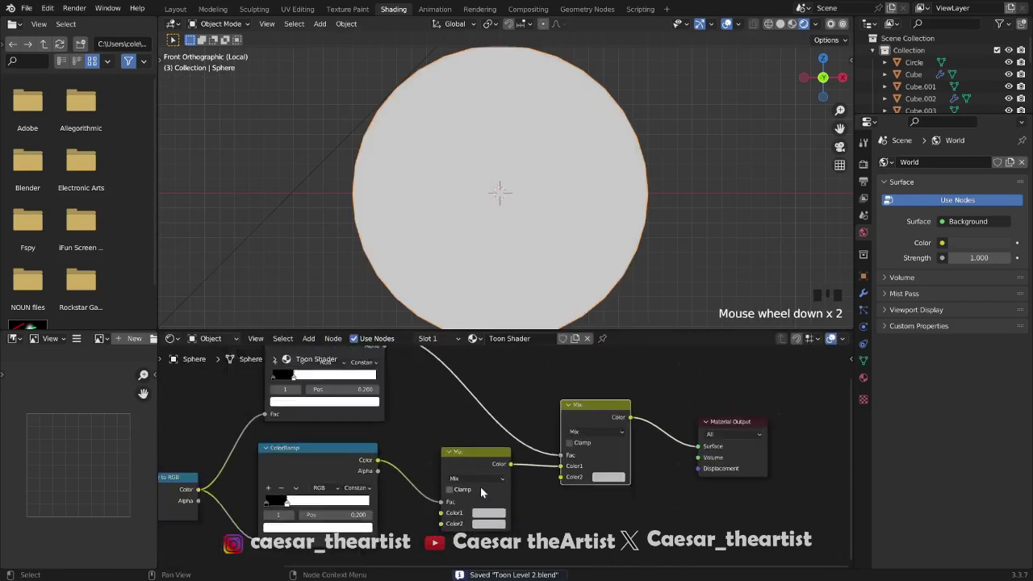
Add an RGB node below the lower ColorRamp and connect its Color output to the first Mix's Color1 input
key(shift+a)
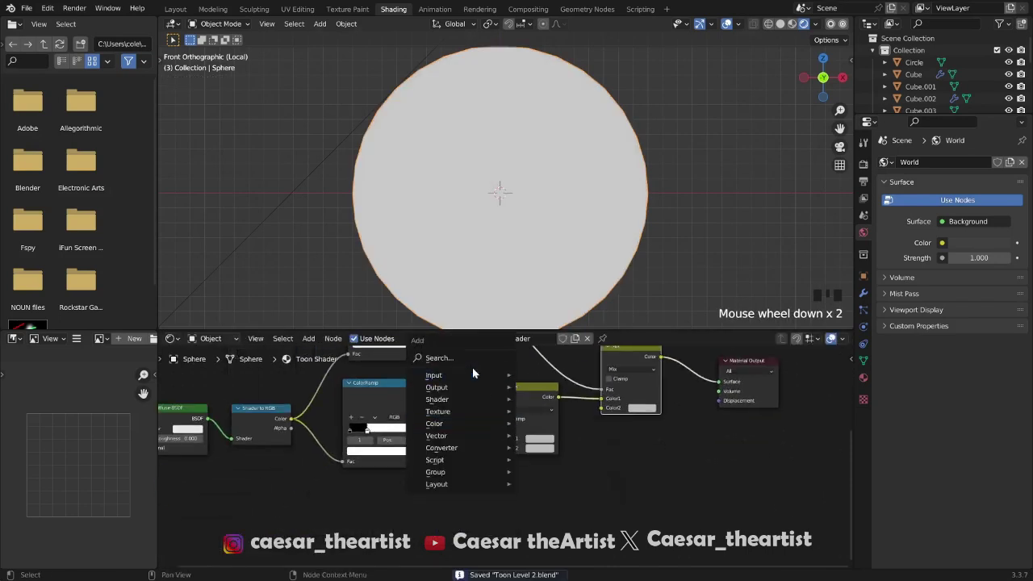
key(shift+a)
mouse_move(436, 341)
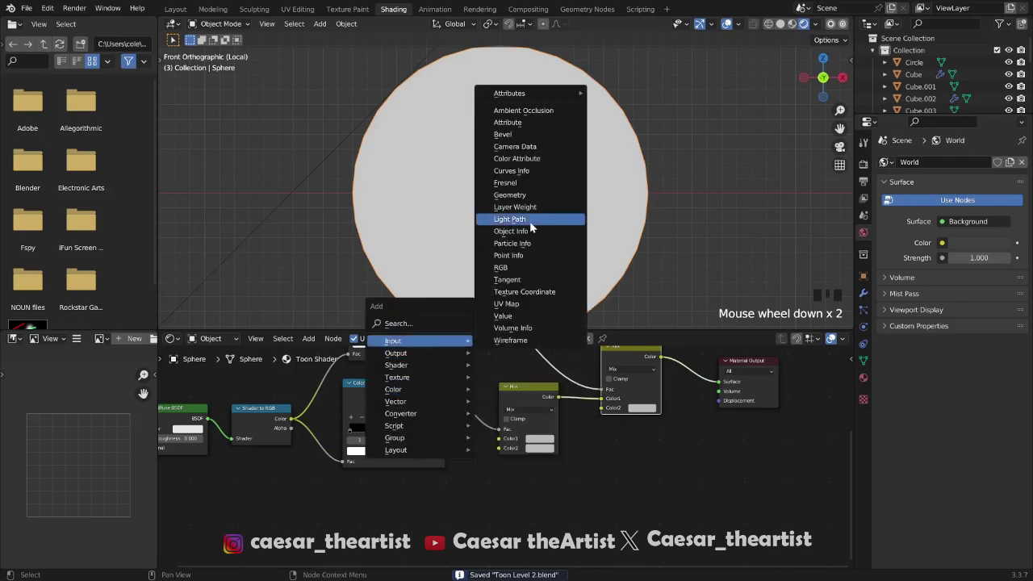
click(519, 268)
click(419, 485)
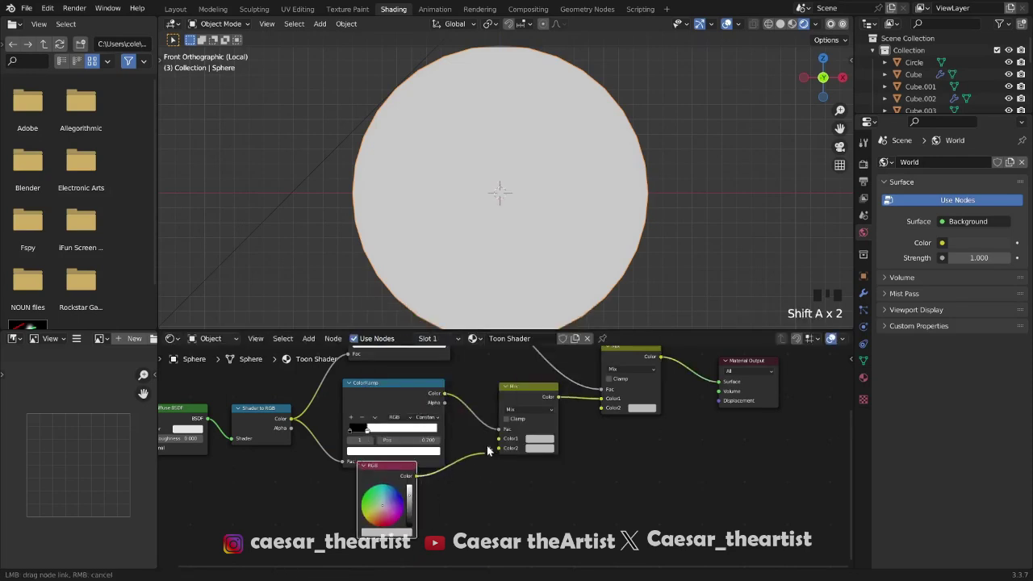
drag(486, 457, 499, 438)
drag(381, 475, 316, 486)
Add a Bright/Contrast node, feed it from the RGB node, and connect its output to the first Mix's Color2 input
key(shift+a)
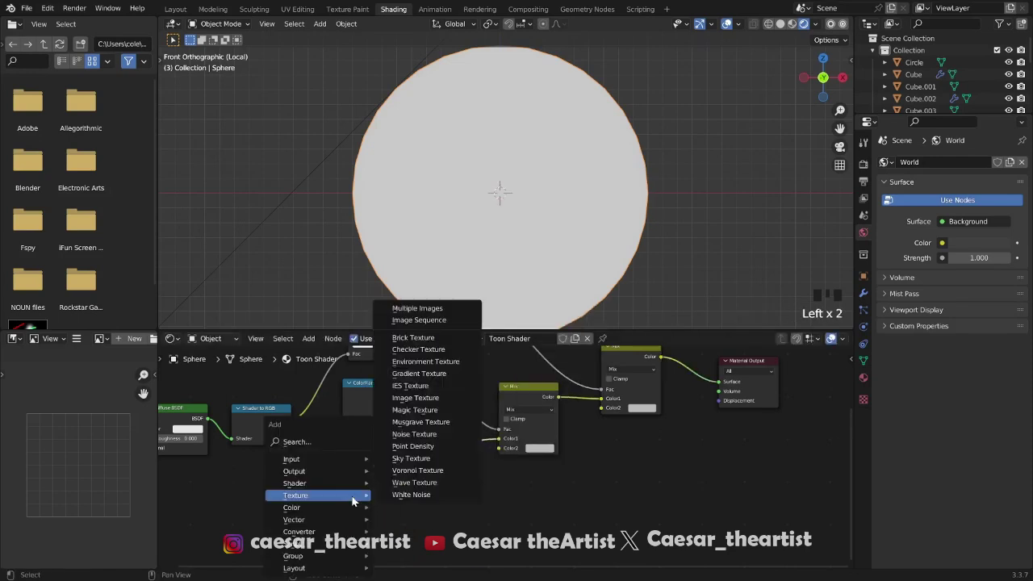
mouse_move(336, 535)
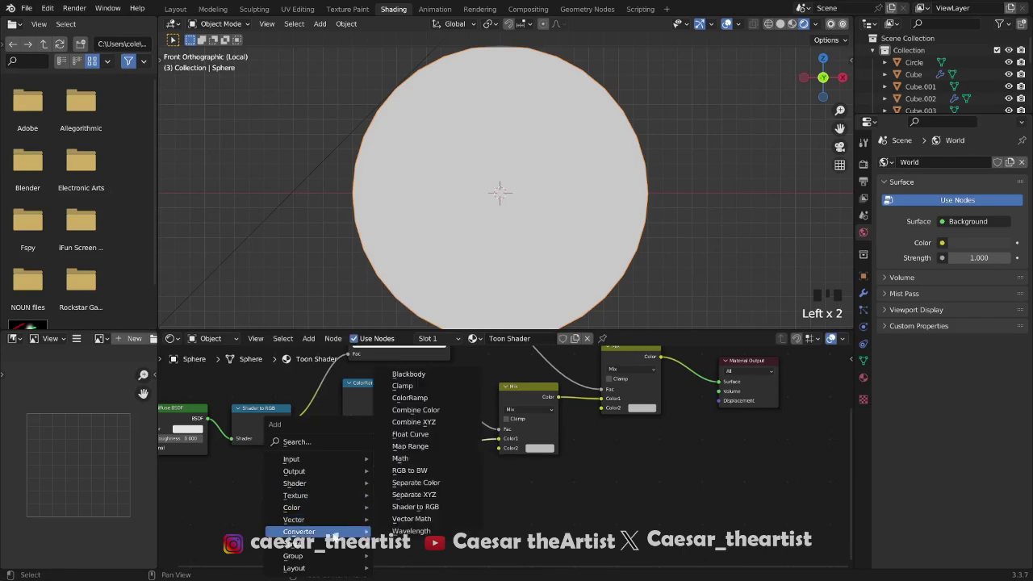
mouse_move(355, 507)
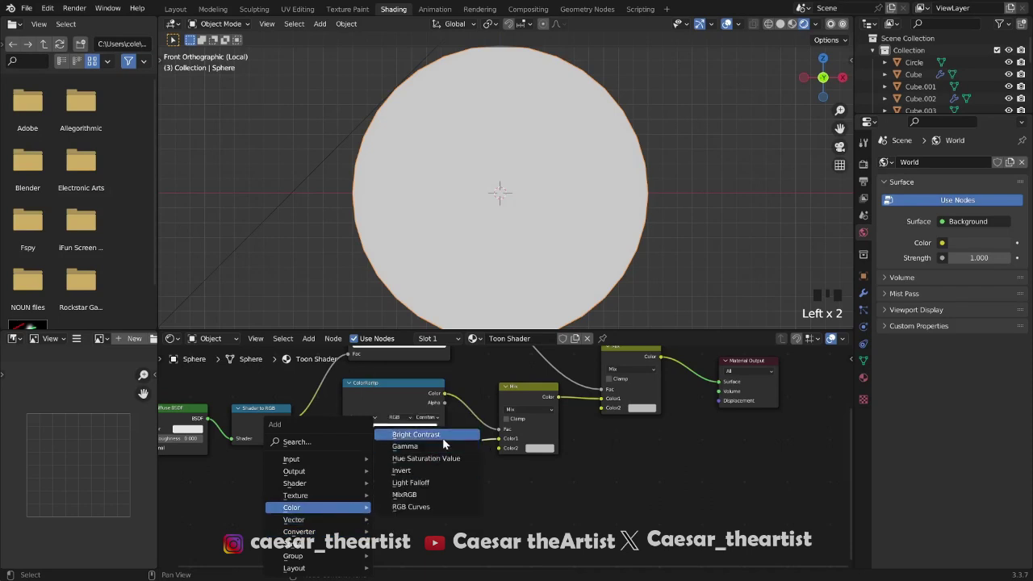
click(416, 434)
click(416, 497)
drag(418, 519, 417, 519)
drag(448, 496, 432, 477)
scroll(450, 489, up, 4)
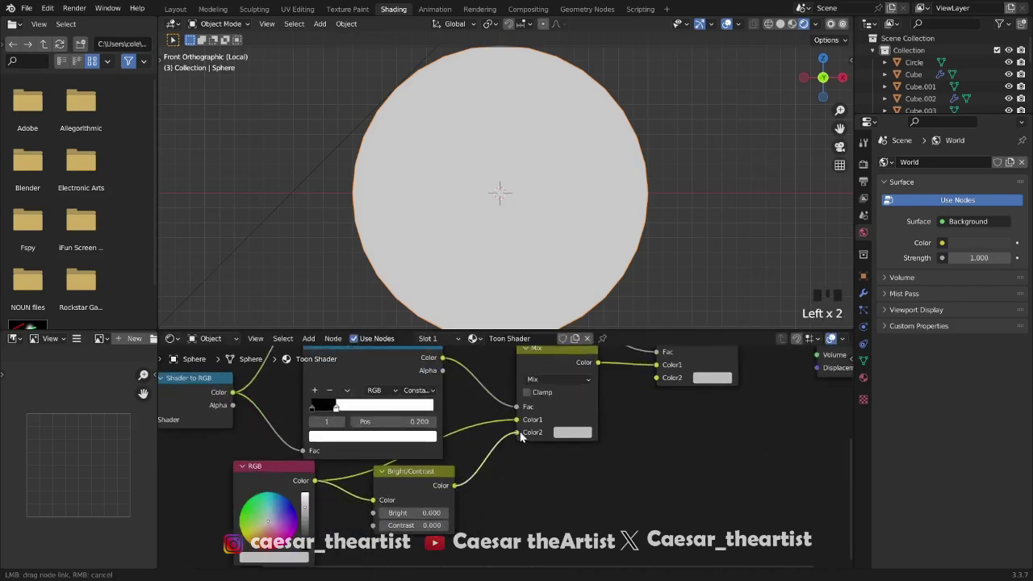
drag(519, 432, 519, 433)
Duplicate the Bright/Contrast node, feed the copy from the RGB node, connect it to the second Mix's Color2, and save the file
key(shift+d)
click(622, 464)
drag(622, 464, 569, 477)
drag(317, 485, 523, 491)
drag(654, 386, 656, 377)
scroll(638, 404, down, 3)
scroll(323, 516, up, 5)
key(ctrl+s)
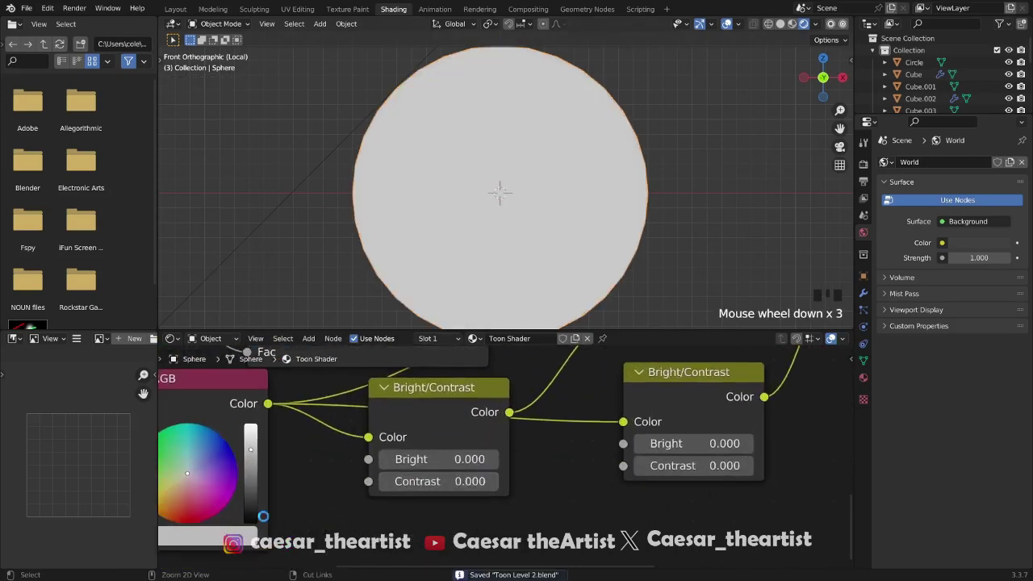
Change the RGB node's colour to light blue, save the file, and move the first Bright/Contrast node slightly down
middle_drag(263, 519, 311, 452)
drag(243, 452, 246, 435)
key(ctrl+s)
scroll(629, 198, up, 1)
shift+middle_drag(622, 202, 436, 202)
key(grave)
scroll(501, 466, up, 4)
middle_drag(499, 395, 489, 434)
drag(489, 427, 491, 457)
scroll(488, 449, down, 4)
middle_drag(487, 445, 462, 414)
Set the first Bright/Contrast node's Bright value to 0.500 and save the file
click(509, 461)
click(401, 460)
key(ctrl+s)
click(507, 459)
click(507, 459)
click(507, 460)
click(507, 459)
click(507, 459)
middle_drag(555, 405, 581, 462)
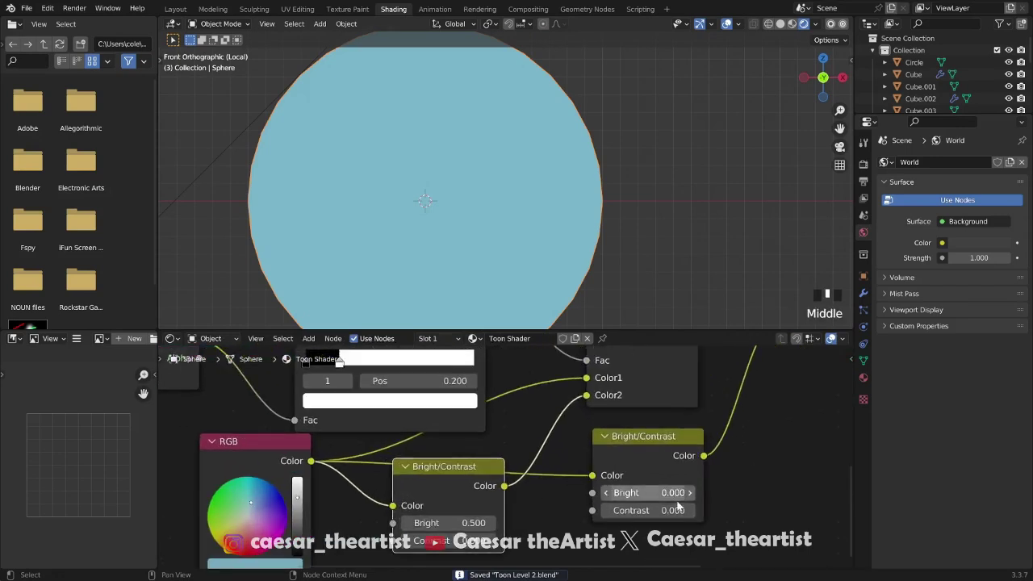
Lower the second Bright/Contrast node's Contrast to -1.300 and shift the upper ColorRamp's white stop higher to narrow the highlight
drag(646, 510, 601, 510)
scroll(581, 467, down, 4)
middle_drag(546, 495, 539, 562)
middle_drag(507, 439, 508, 518)
drag(405, 393, 412, 394)
middle_drag(537, 506, 542, 449)
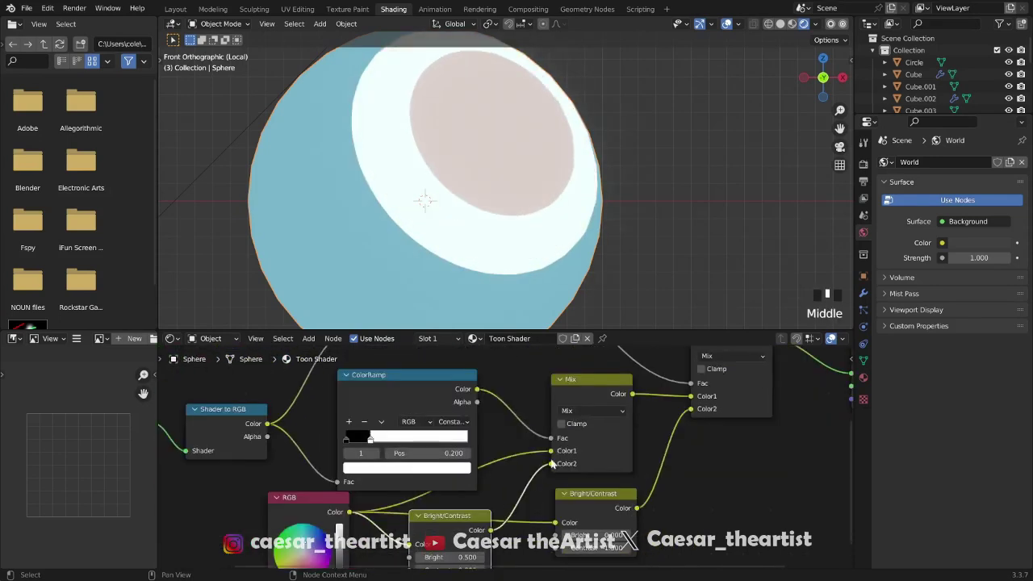
Reset the second Bright/Contrast node's Contrast to 0.000 and save the file
middle_drag(509, 549, 506, 474)
scroll(505, 474, up, 6)
click(669, 404)
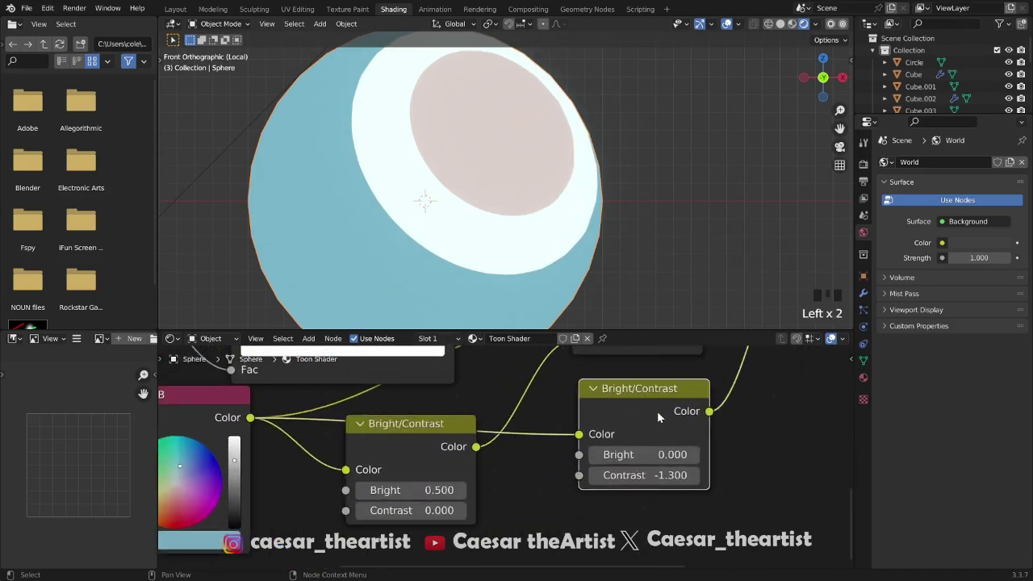
key(BackSpace)
key(ctrl+s)
Reduce the first Bright/Contrast node's Bright value to 0.300 and save the file
scroll(504, 473, up, 4)
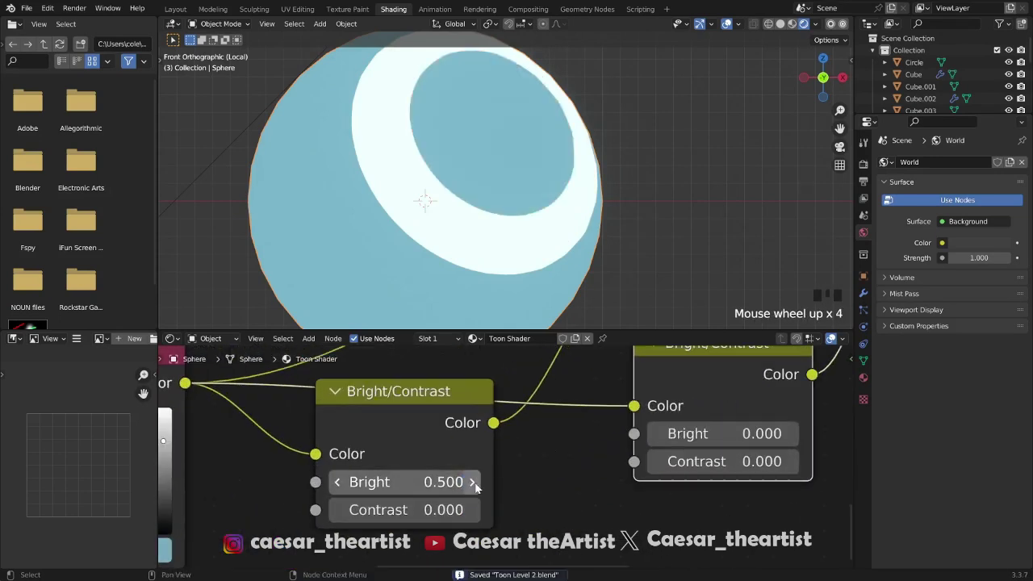
click(335, 487)
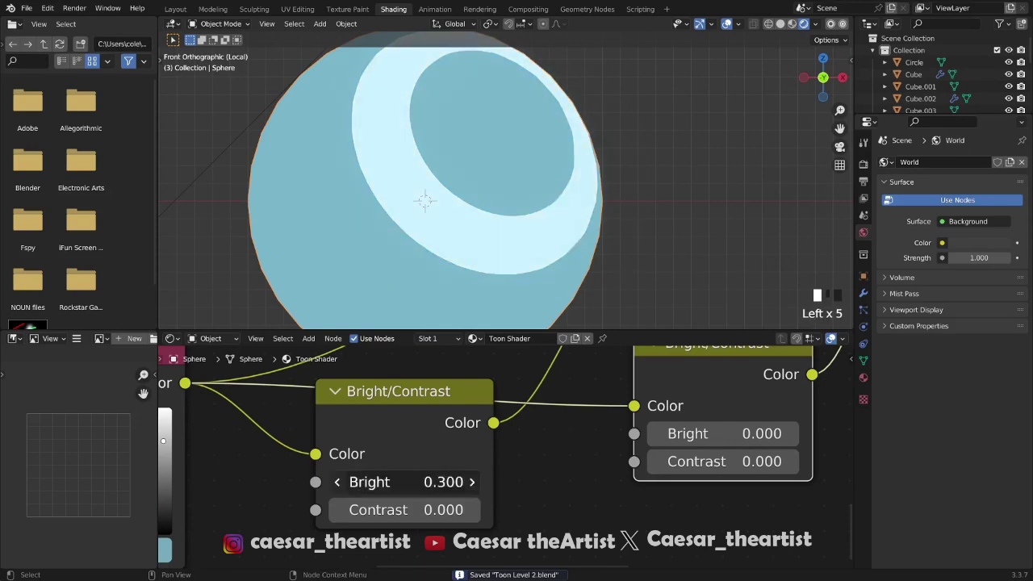
click(336, 482)
click(470, 483)
key(ctrl+s)
Set Bright to 0.300 on the second Bright/Contrast node and to 0.200 on the first, and save the file
middle_drag(621, 465, 479, 473)
click(650, 444)
click(651, 444)
click(651, 444)
middle_click(396, 458)
middle_drag(397, 458, 470, 438)
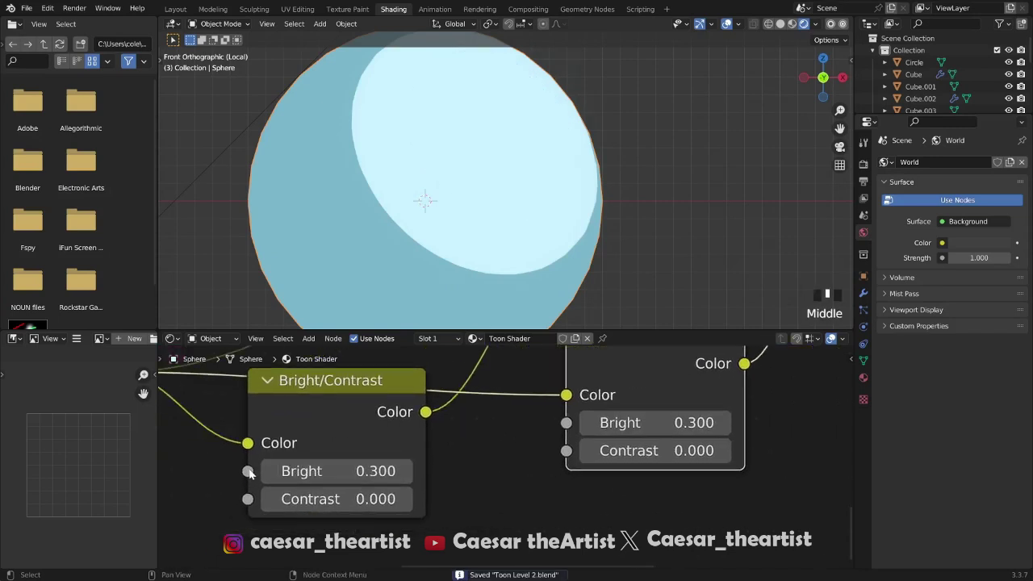
click(265, 472)
key(ctrl+s)
Frame the sphere, set the first Bright/Contrast node's Contrast to 0.100, and raise the second node's Contrast
scroll(602, 207, down, 4)
key(KP_Decimal)
click(405, 499)
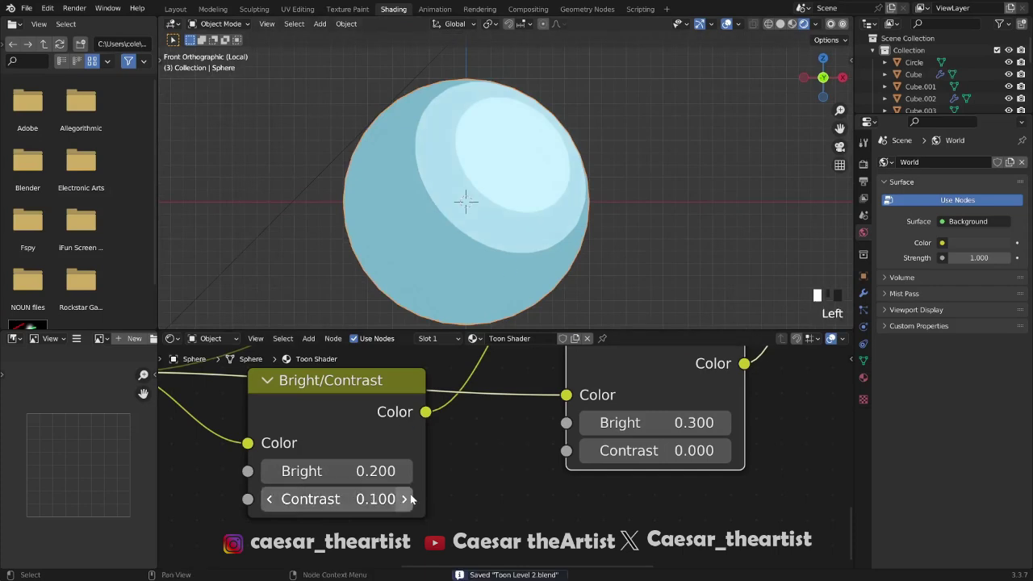
click(723, 452)
click(723, 452)
Show the BMO body's Solidify modifier in the viewport and move it below the two Boolean modifiers
middle_drag(516, 161, 517, 242)
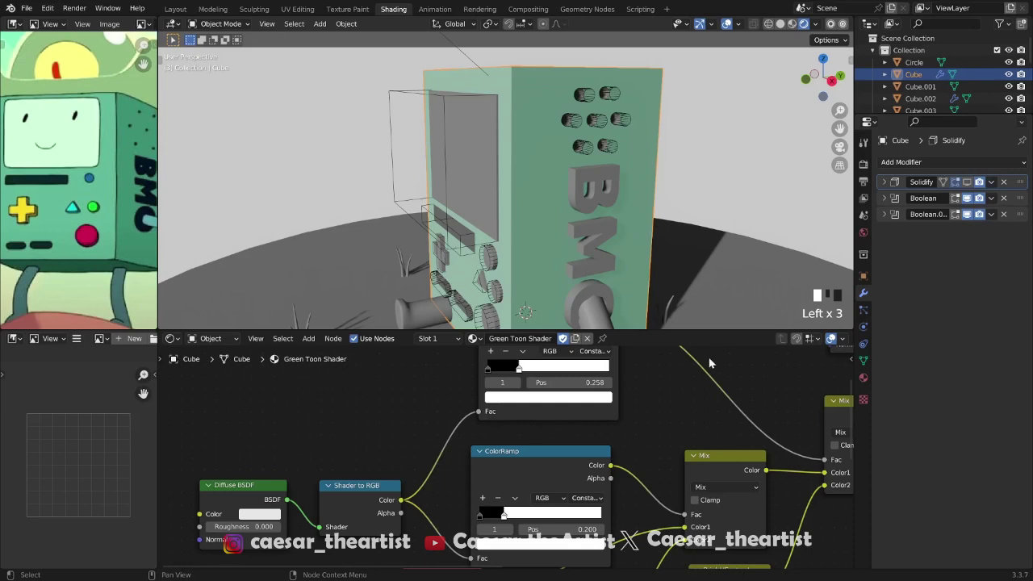
middle_drag(604, 213, 626, 205)
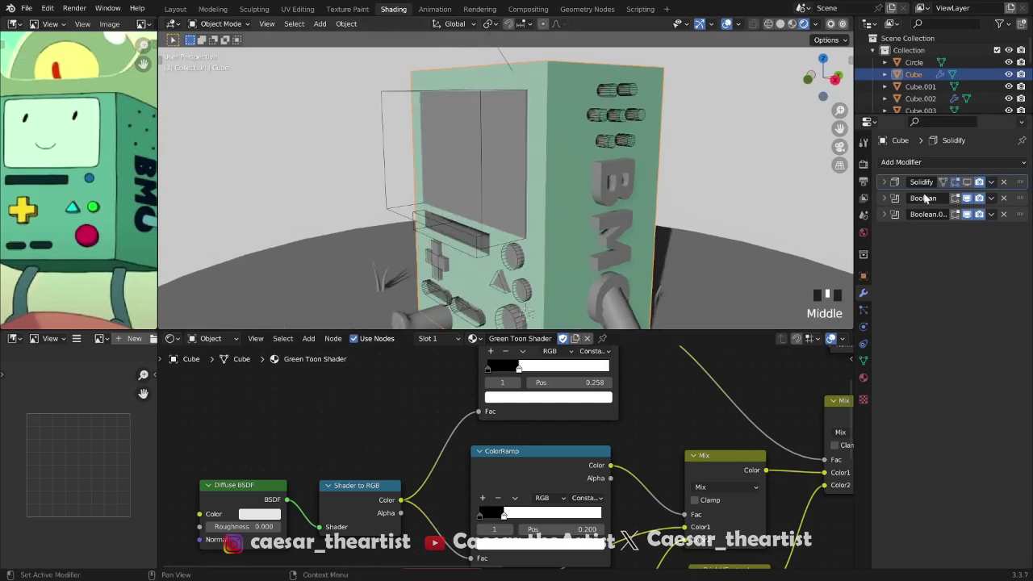
click(968, 185)
drag(1021, 182, 961, 249)
click(967, 215)
Set the body's Solidify thickness to -0.013 m and save the file
scroll(678, 215, up, 2)
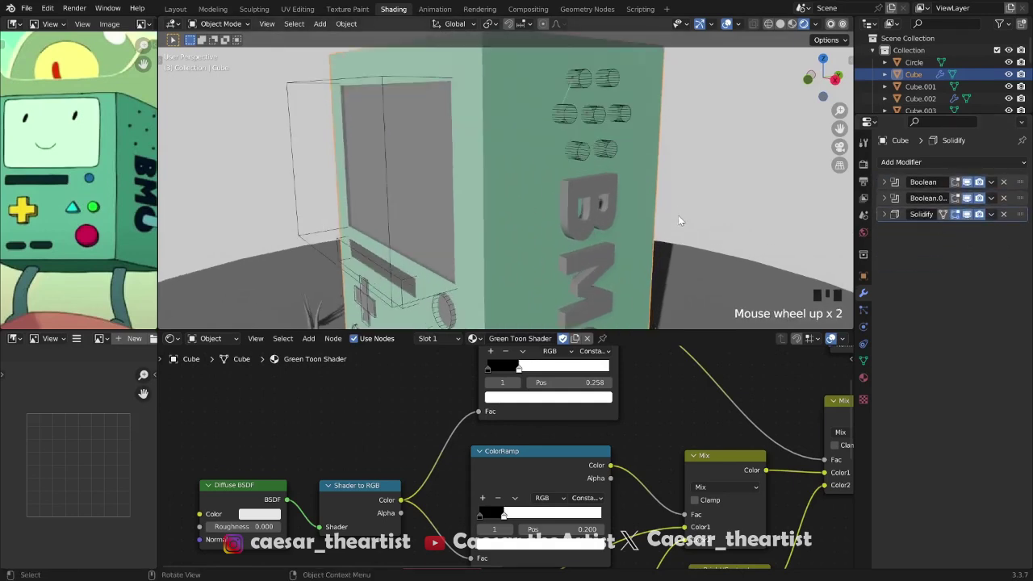
middle_drag(635, 186, 655, 241)
scroll(636, 209, up, 1)
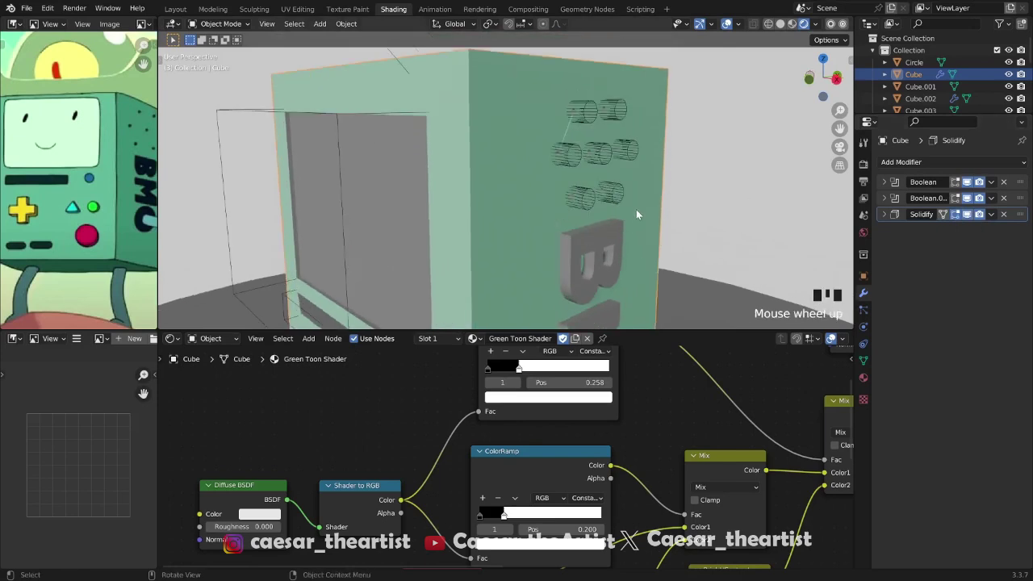
click(888, 216)
mouse_move(975, 248)
shift+mouse_down()
mouse_move(1001, 247)
mouse_move(990, 247)
shift+mouse_up()
key(ctrl+s)
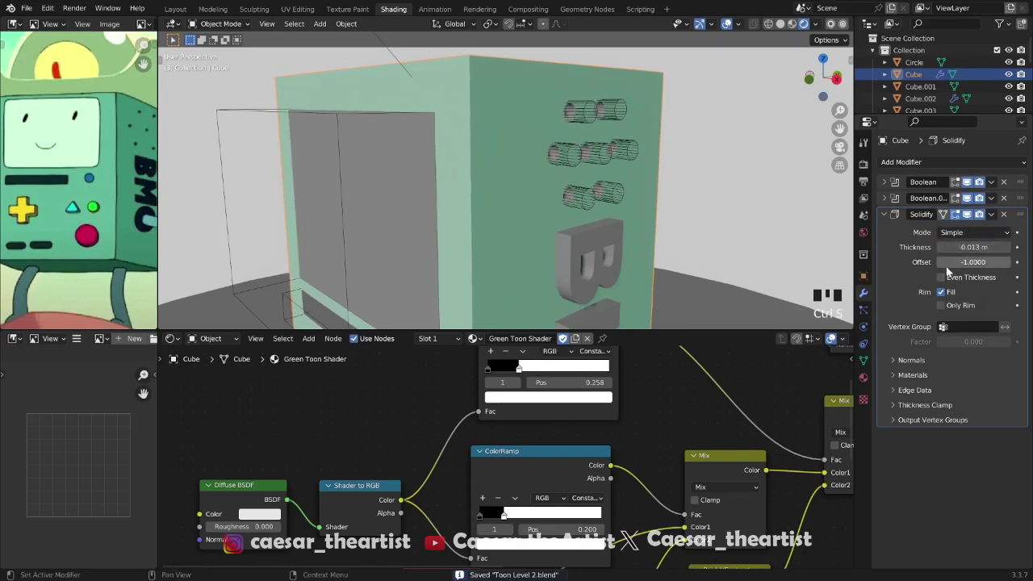
Flip the normals in the body's Solidify modifier and set its Material Offset to 1
click(912, 360)
click(946, 379)
click(915, 423)
click(915, 423)
click(912, 423)
click(910, 423)
click(913, 410)
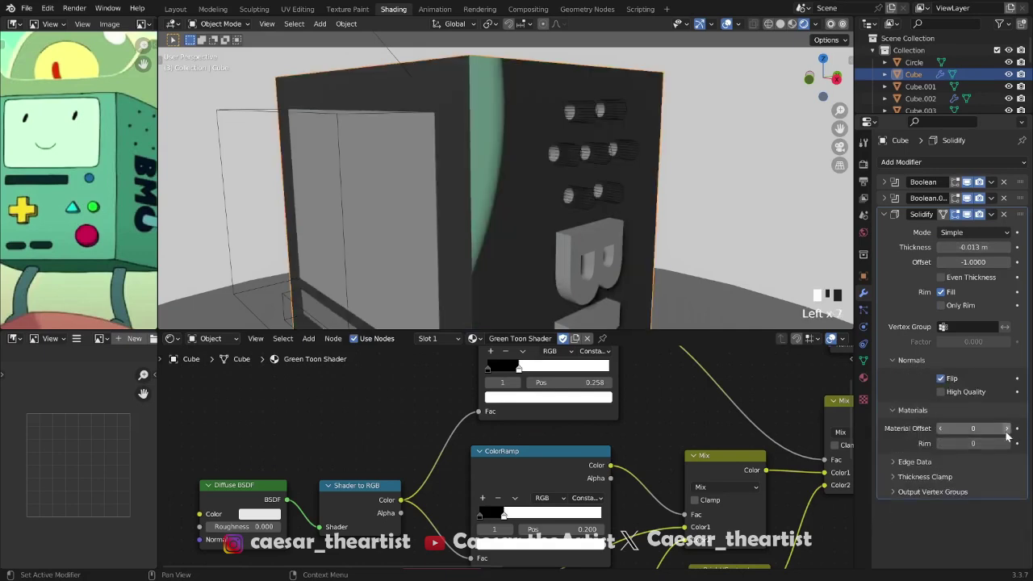
Add a second material slot to the body with the Outline material, enable its Backface Culling, and save the file
click(864, 379)
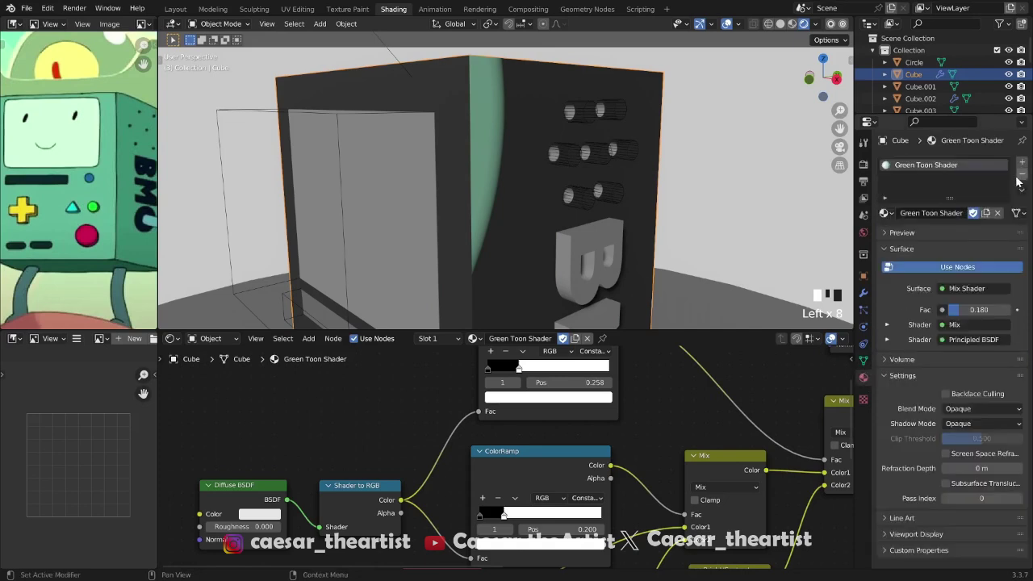
click(1020, 163)
click(885, 236)
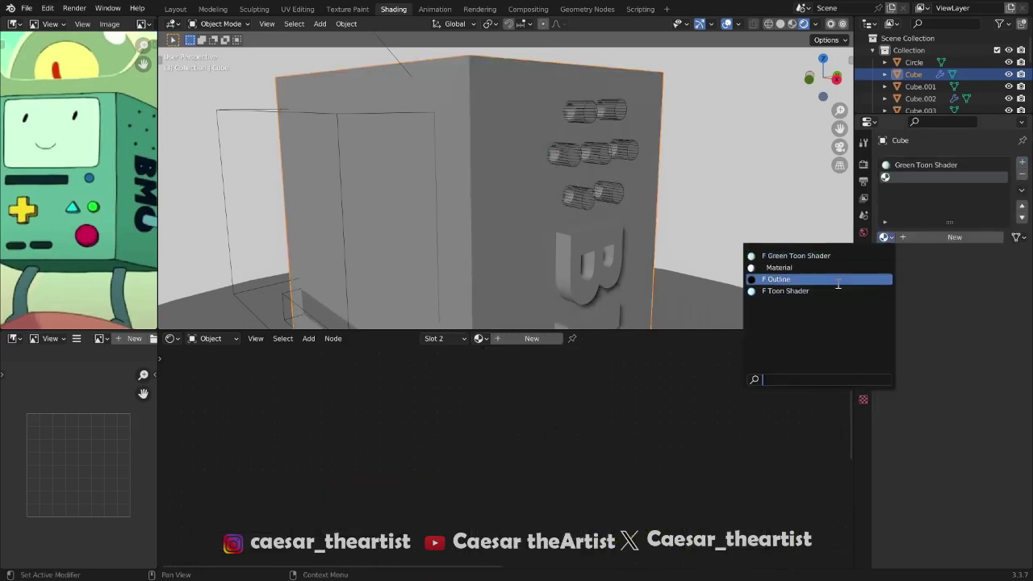
click(835, 280)
scroll(937, 387, down, 4)
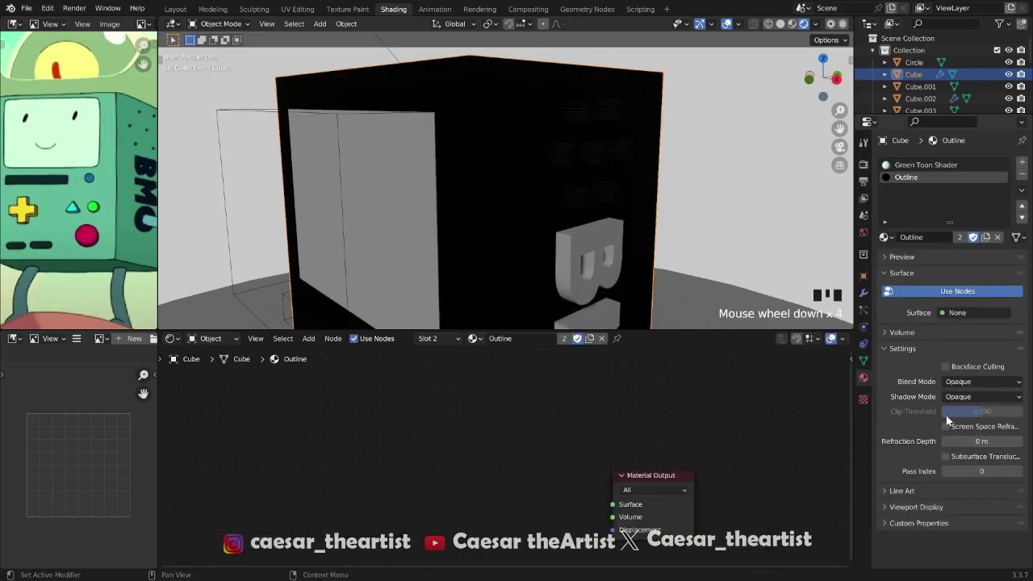
click(946, 367)
key(ctrl+s)
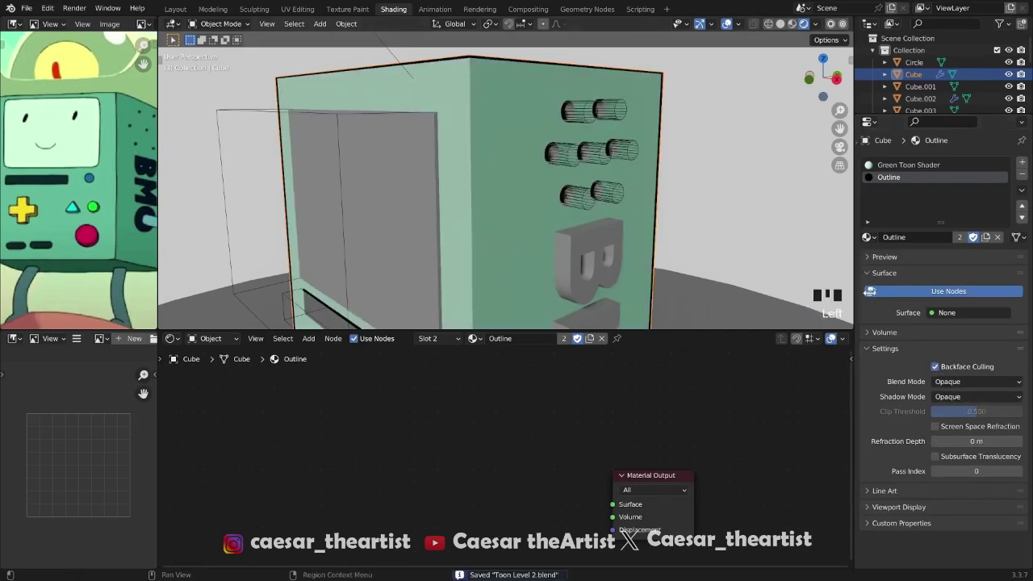
Set the body's Solidify thickness to -0.032 m for a thicker outline and save the file
click(863, 293)
shift+click(949, 247)
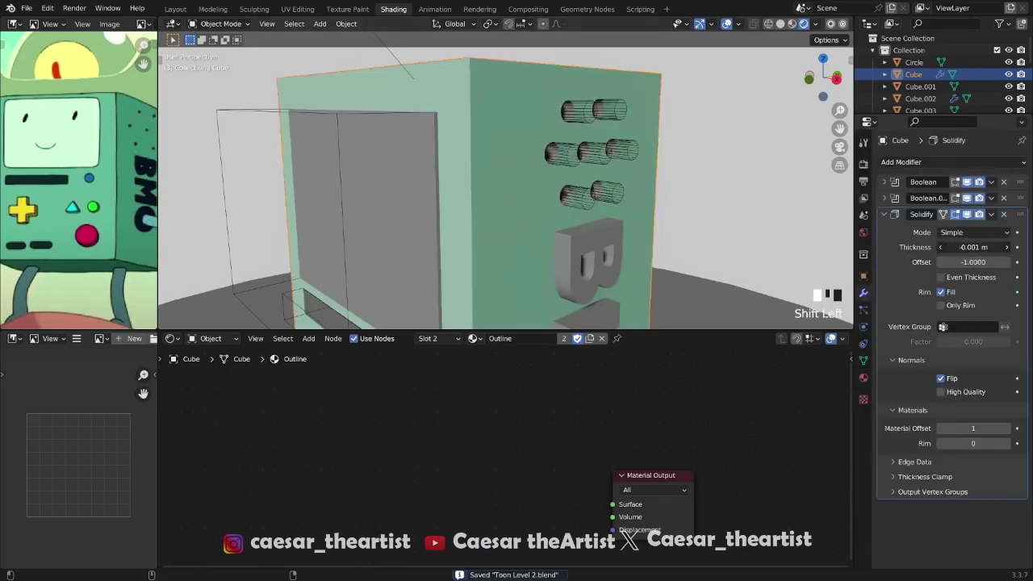
mouse_move(972, 247)
shift+mouse_down()
mouse_move(947, 247)
mouse_move(974, 247)
shift+mouse_up()
scroll(619, 148, down, 4)
middle_drag(581, 148, 394, 243)
key(ctrl+s)
key(ctrl+s)
Select the D-pad on the body's front, try moving it, and save the file
scroll(573, 152, up, 3)
scroll(511, 242, down, 4)
scroll(539, 165, up, 4)
scroll(409, 229, up, 2)
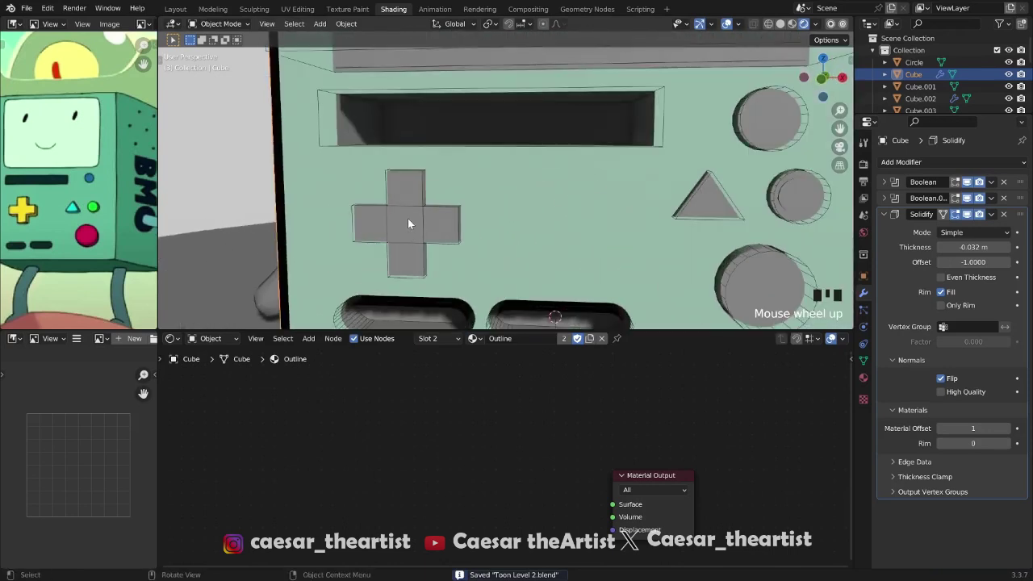
click(408, 223)
scroll(408, 223, down, 3)
middle_drag(557, 221, 524, 216)
scroll(523, 216, up, 1)
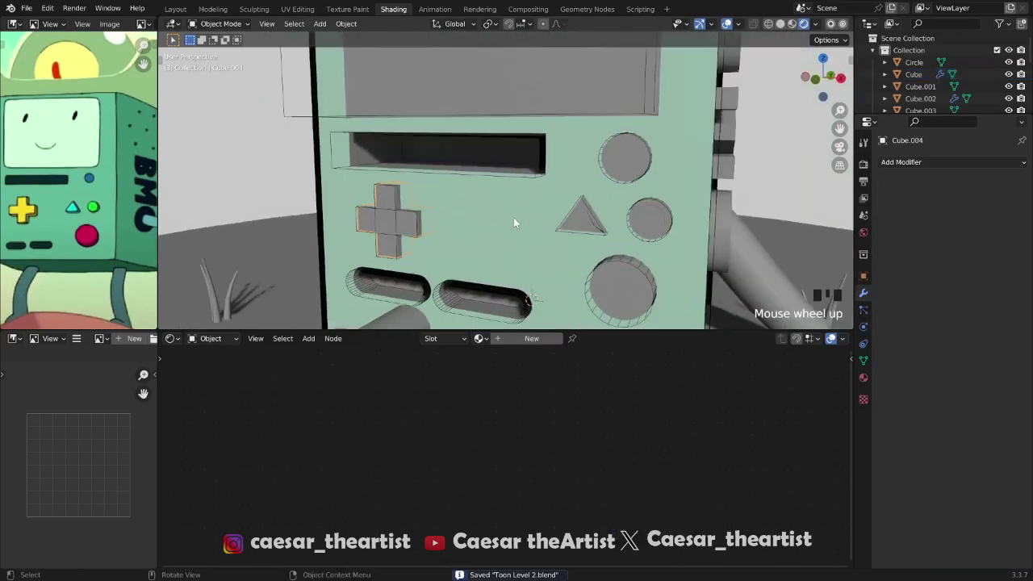
key(g)
right_click(467, 195)
key(ctrl+s)
middle_drag(425, 213, 533, 193)
key(g)
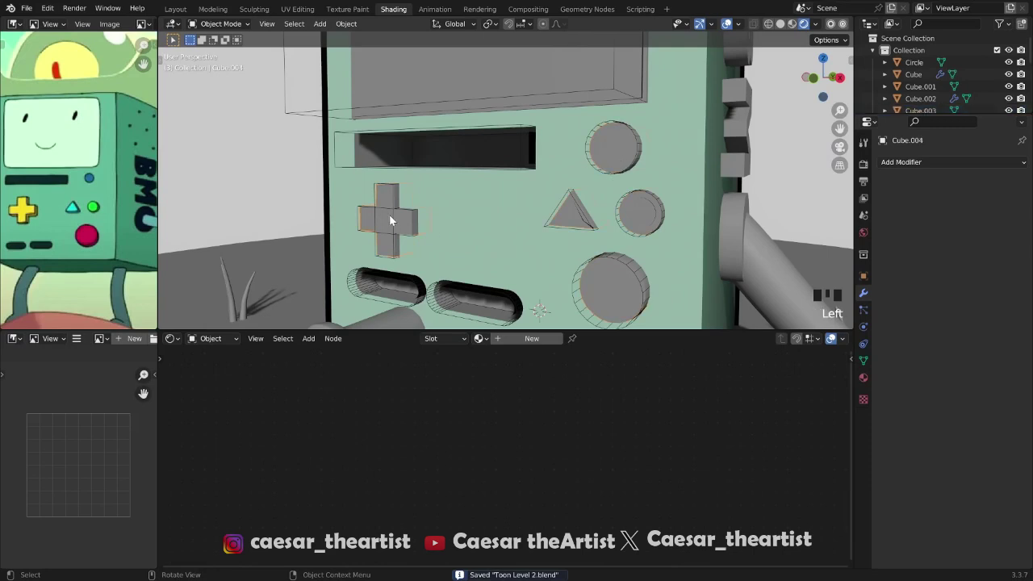
Make the front-panel buttons object active, test-move it without keeping the new position, and save the file
scroll(400, 215, up, 2)
shift+click(737, 111)
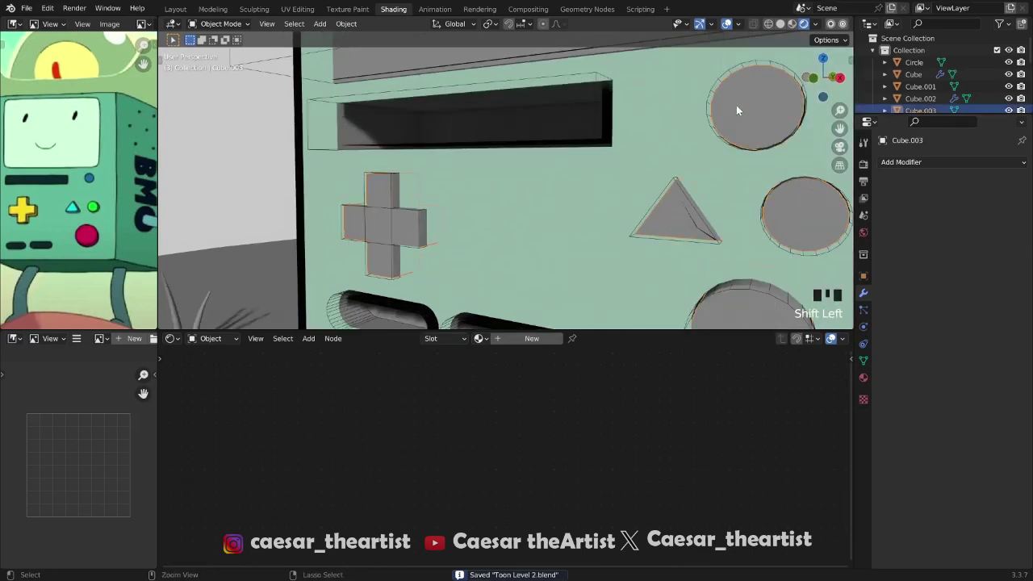
scroll(468, 198, down, 3)
key(g)
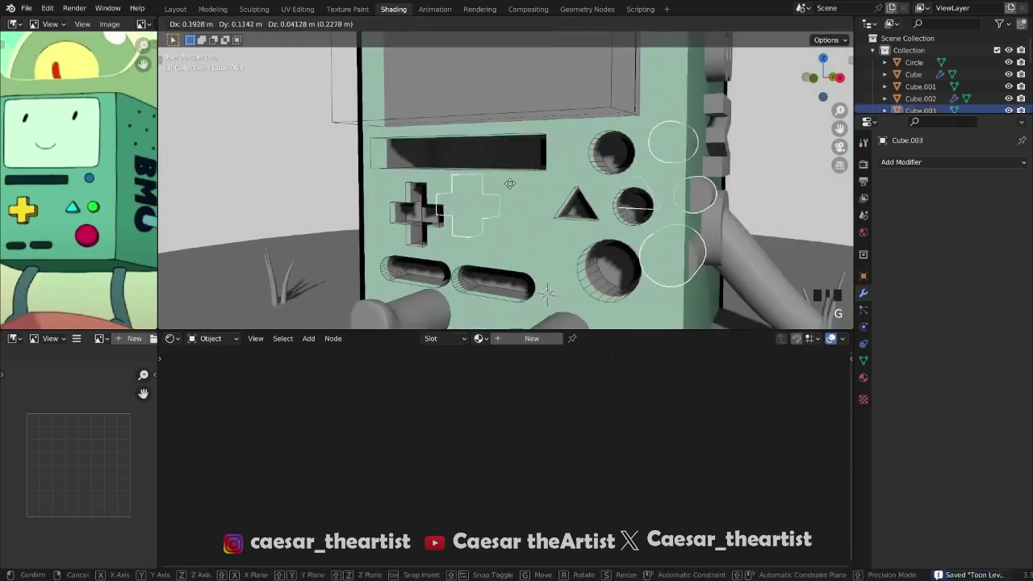
right_click(517, 188)
key(g)
right_click(501, 175)
scroll(496, 173, up, 1)
key(ctrl+s)
key(ctrl+s)
Assign the Green Toon Shader material to the front-panel buttons object and make it a single-user copy
click(864, 377)
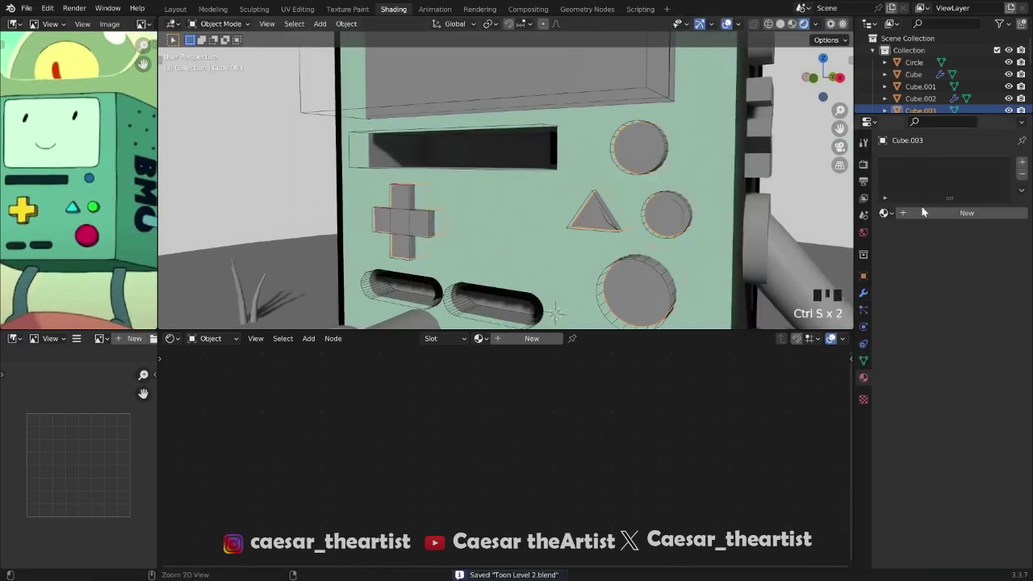
click(884, 213)
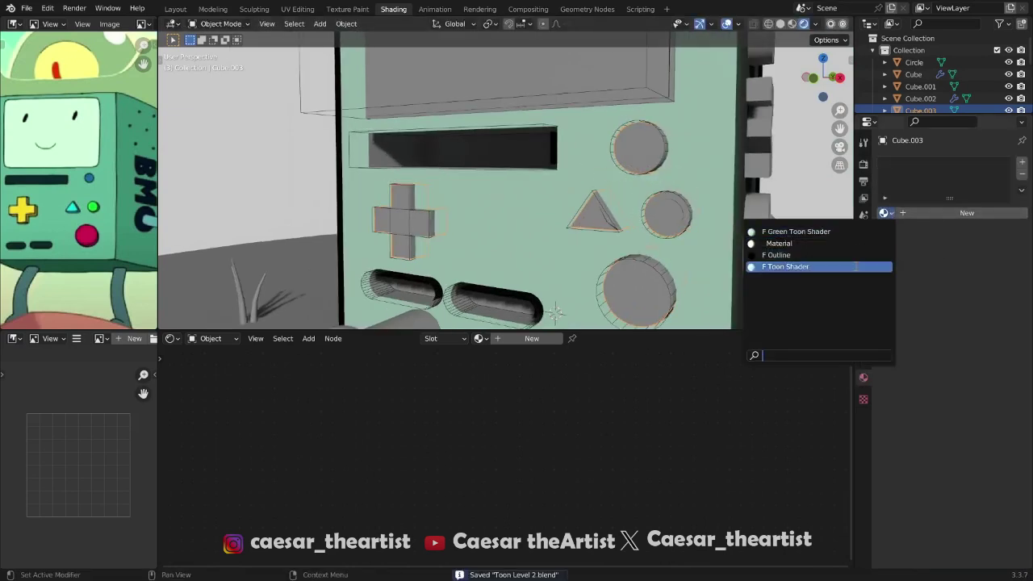
scroll(642, 201, down, 2)
key(ctrl+s)
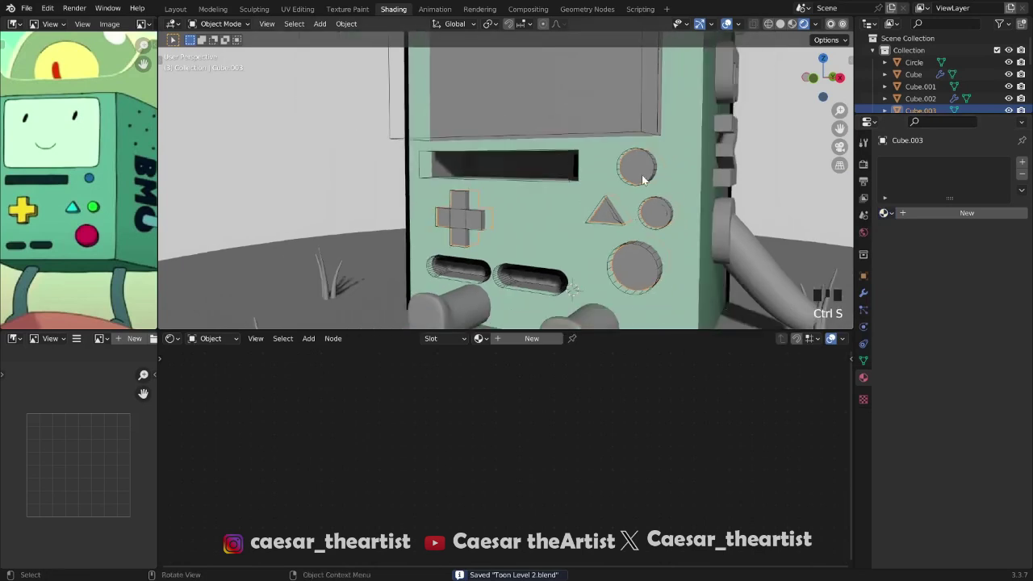
click(884, 213)
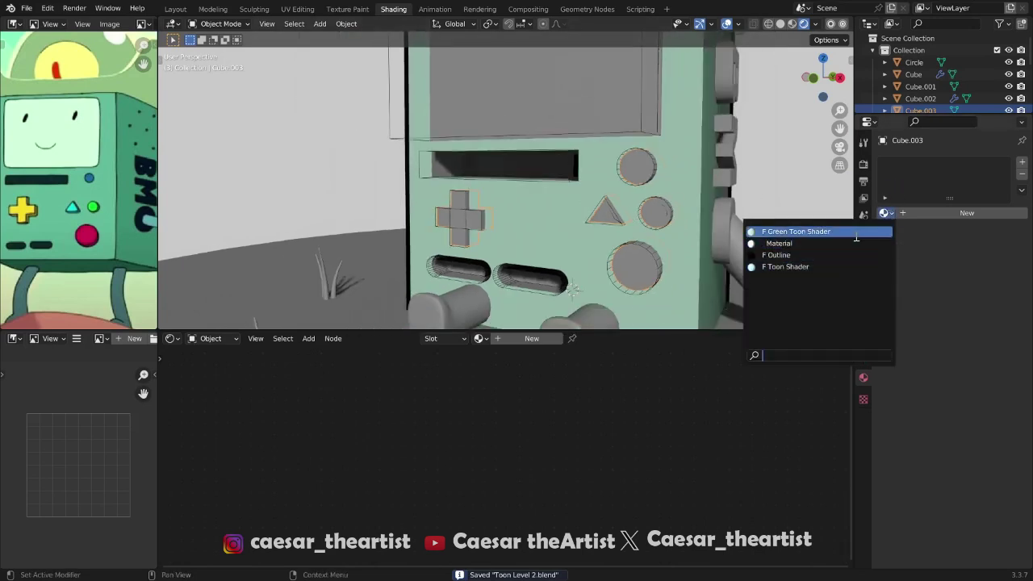
click(854, 231)
click(985, 213)
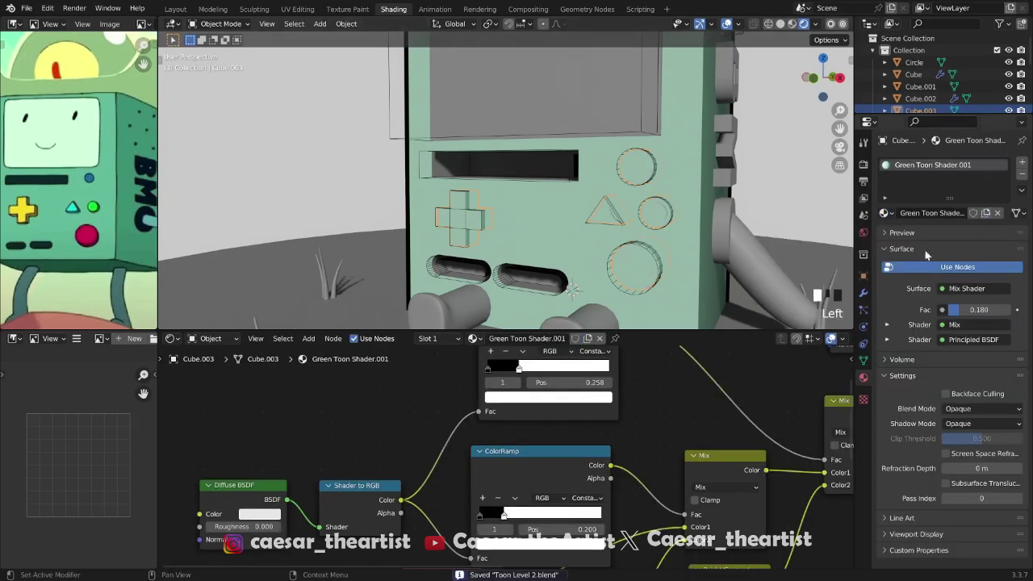
Set the copied material's RGB node to the yellow sampled from the D-pad in the reference image and save the file
scroll(366, 461, up, 2)
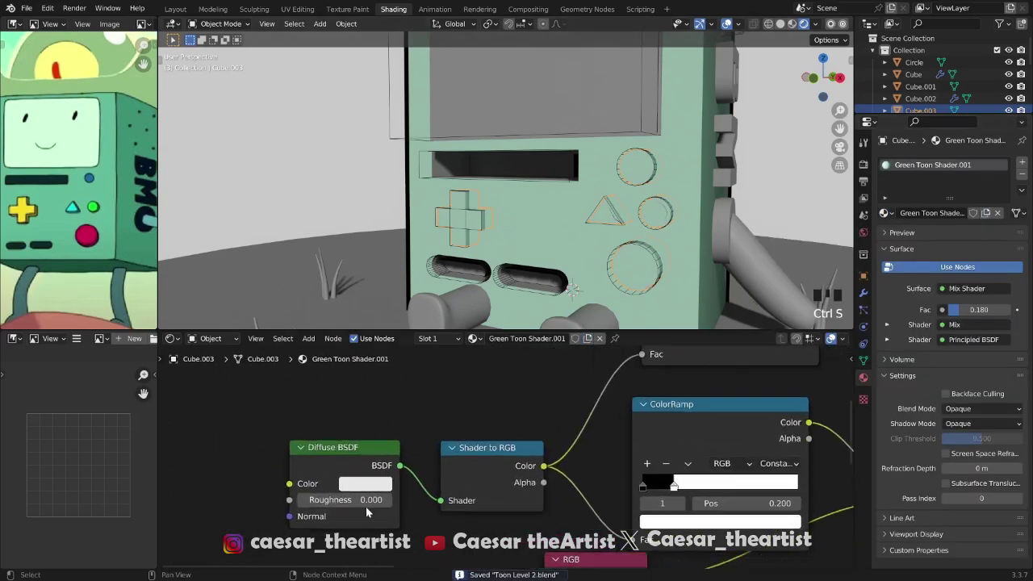
scroll(464, 217, up, 6)
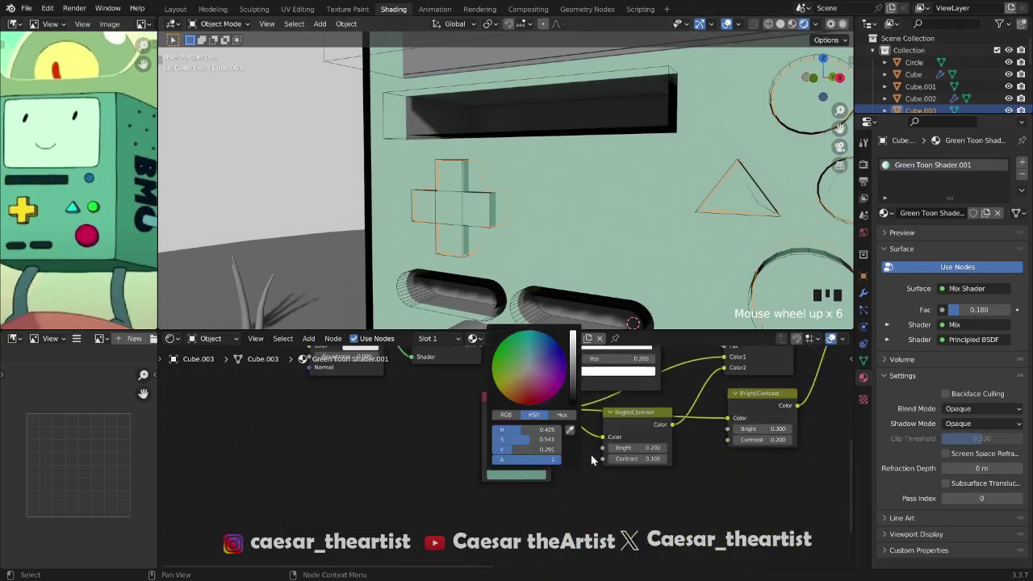
click(570, 432)
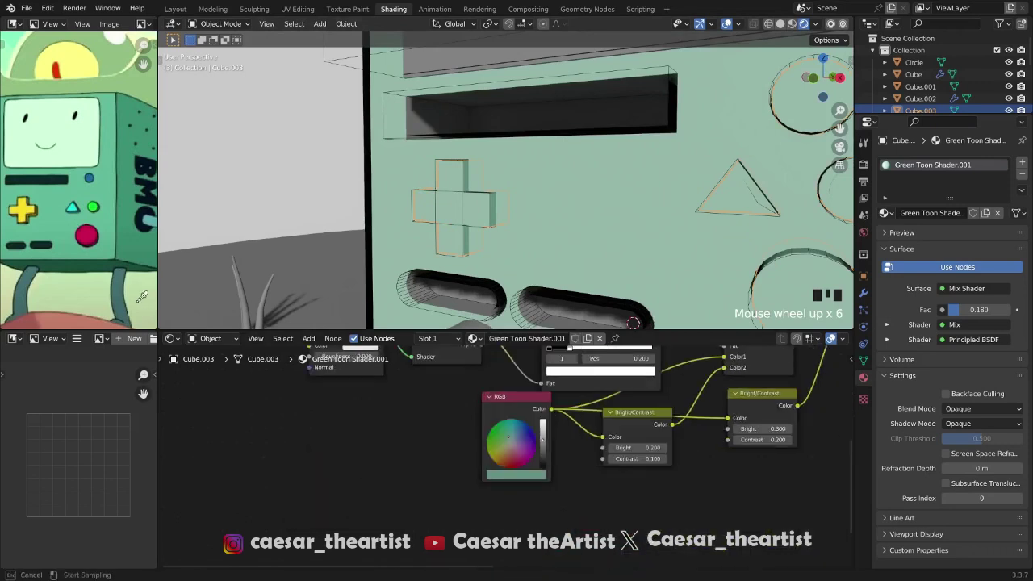
click(25, 211)
scroll(505, 297, down, 4)
middle_drag(514, 249, 432, 234)
scroll(433, 234, up, 2)
key(ctrl+s)
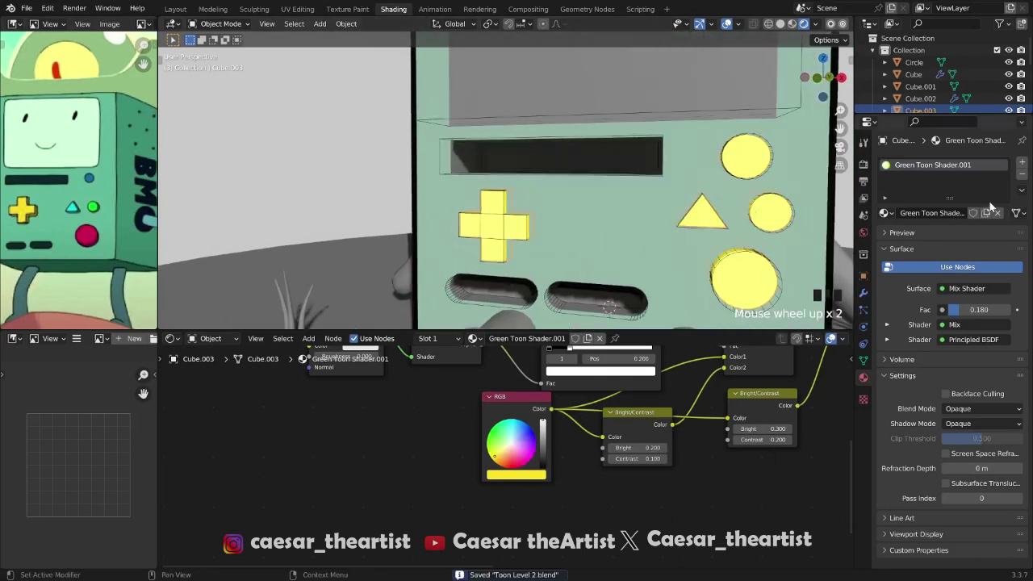
Add a second material slot holding a single-user copy of Green Toon Shader.001 and save the file
click(1024, 165)
click(885, 236)
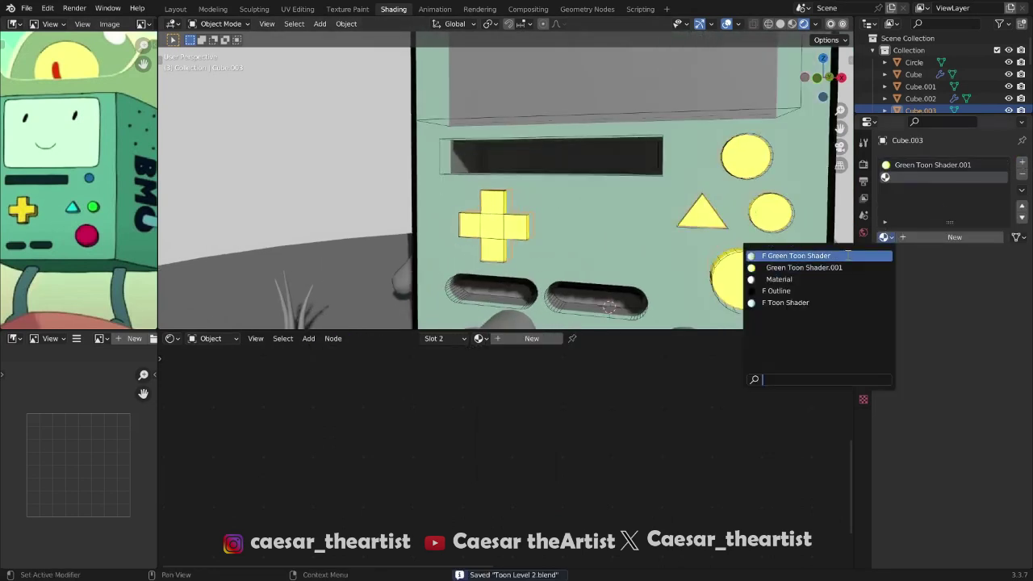
click(807, 267)
click(985, 237)
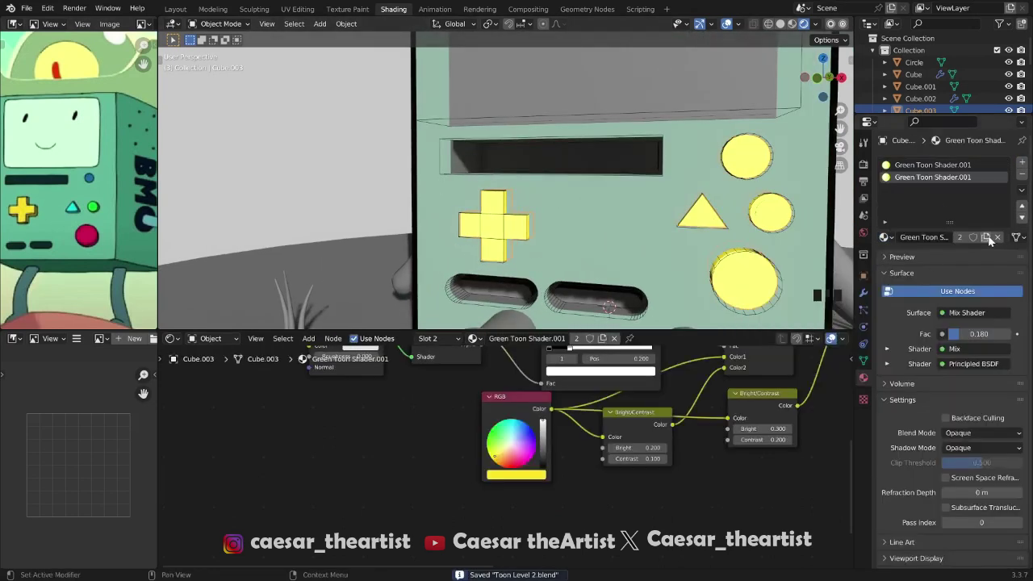
shift+middle_drag(604, 190, 405, 189)
key(ctrl+s)
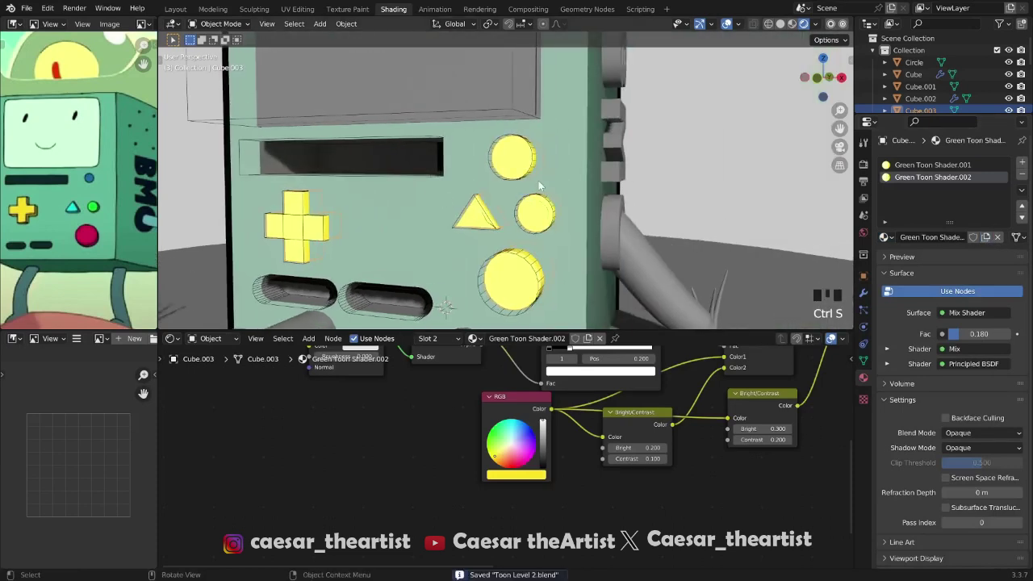
In Edit Mode, select the whole upper round button and assign the Green Toon Shader.002 slot to it
scroll(467, 192, up, 1)
scroll(467, 192, up, 1)
scroll(89, 176, up, 6)
middle_drag(509, 134, 542, 145)
key(Tab)
click(544, 148)
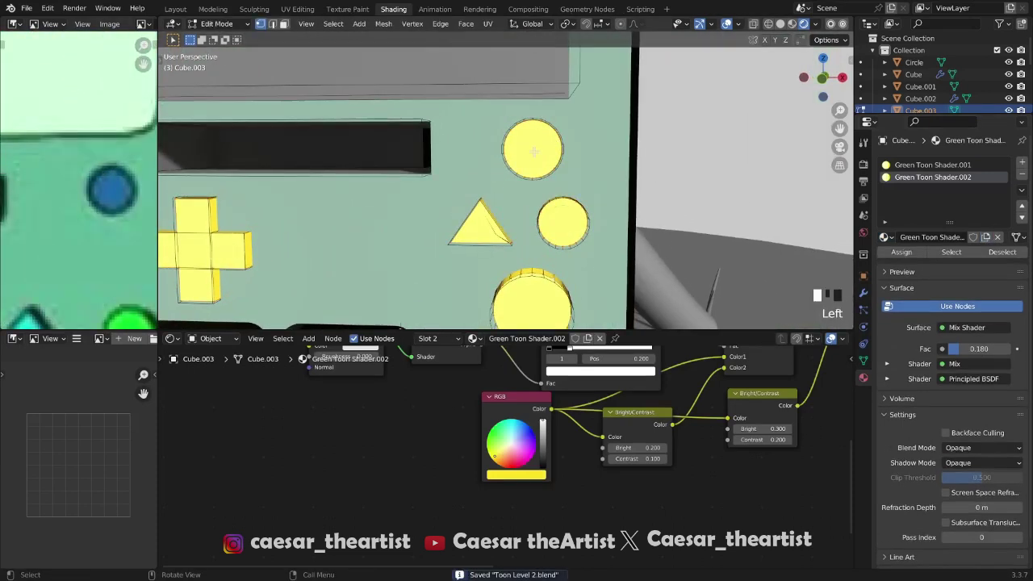
key(l)
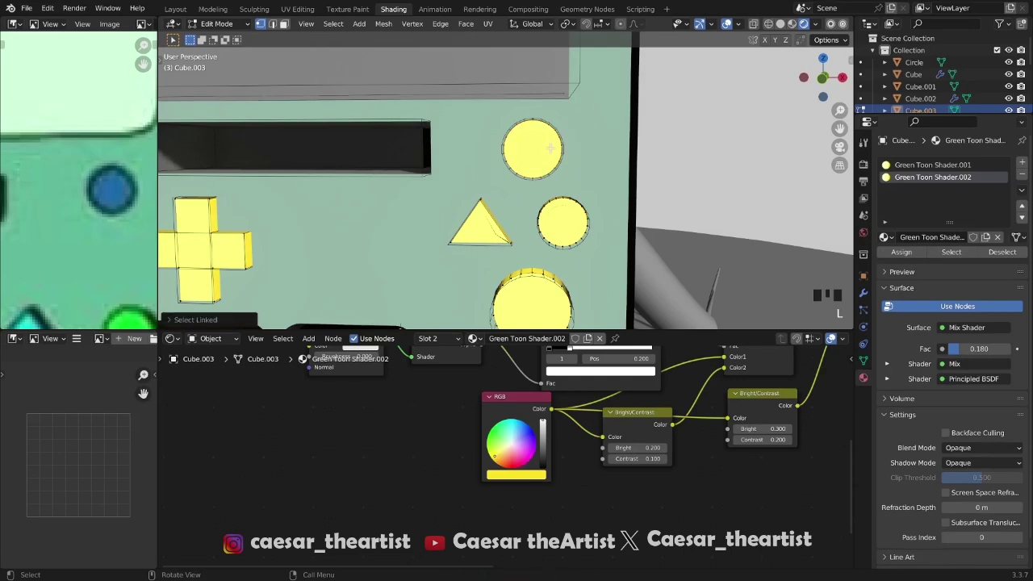
click(904, 252)
triple_click(912, 254)
Set the RGB node of Green Toon Shader.002 to the blue sampled from the round button in the reference image
click(504, 480)
click(525, 476)
click(573, 431)
click(120, 192)
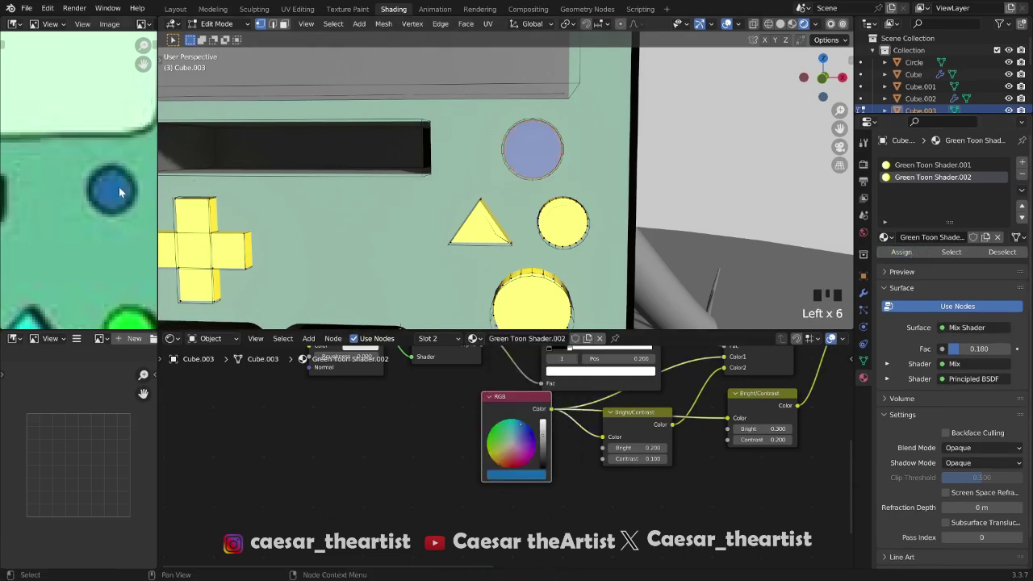
Add a third material slot holding a single-user copy of Green Toon Shader.002
shift+middle_drag(501, 266, 487, 197)
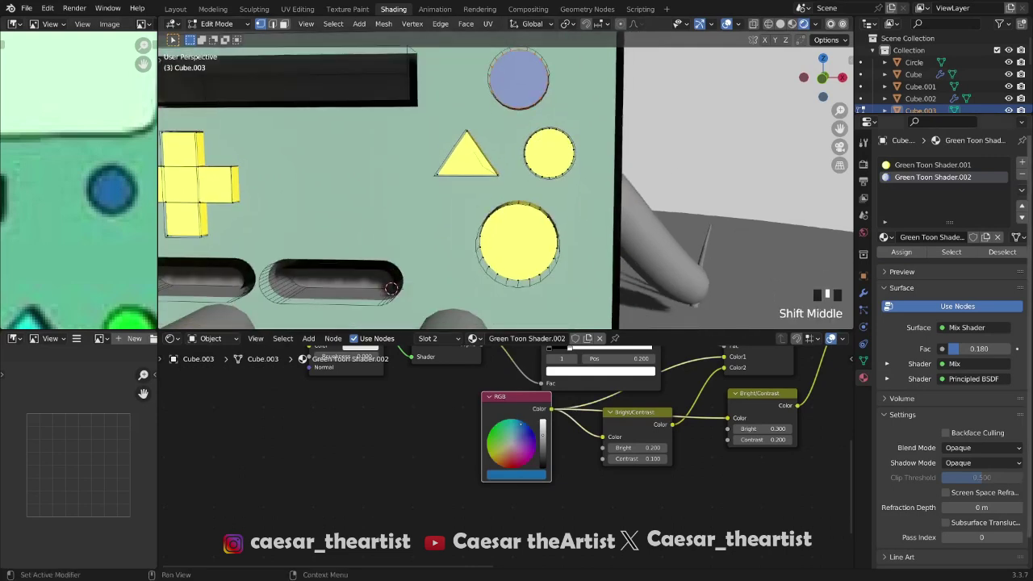
click(1023, 163)
click(886, 238)
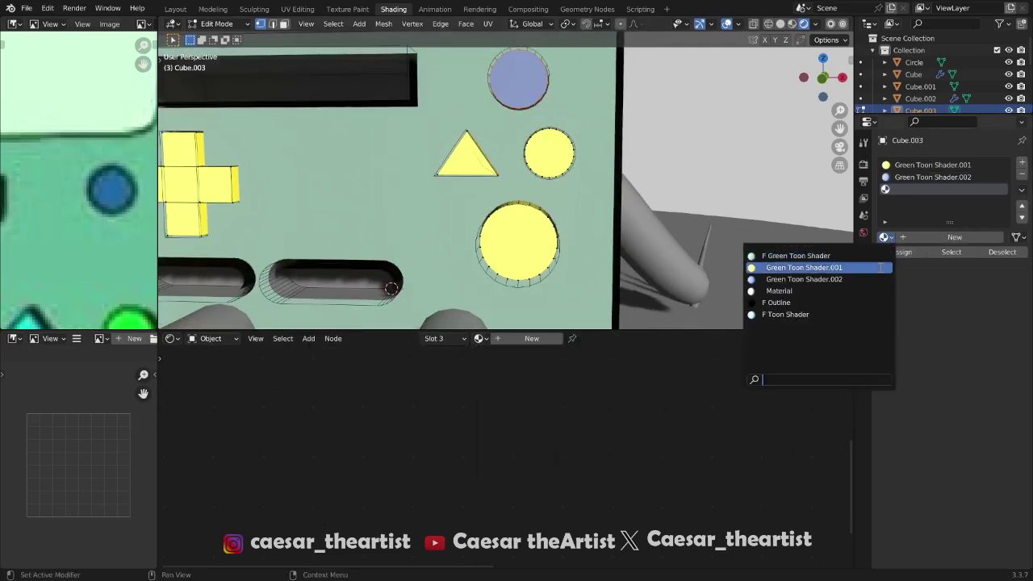
click(877, 278)
click(986, 237)
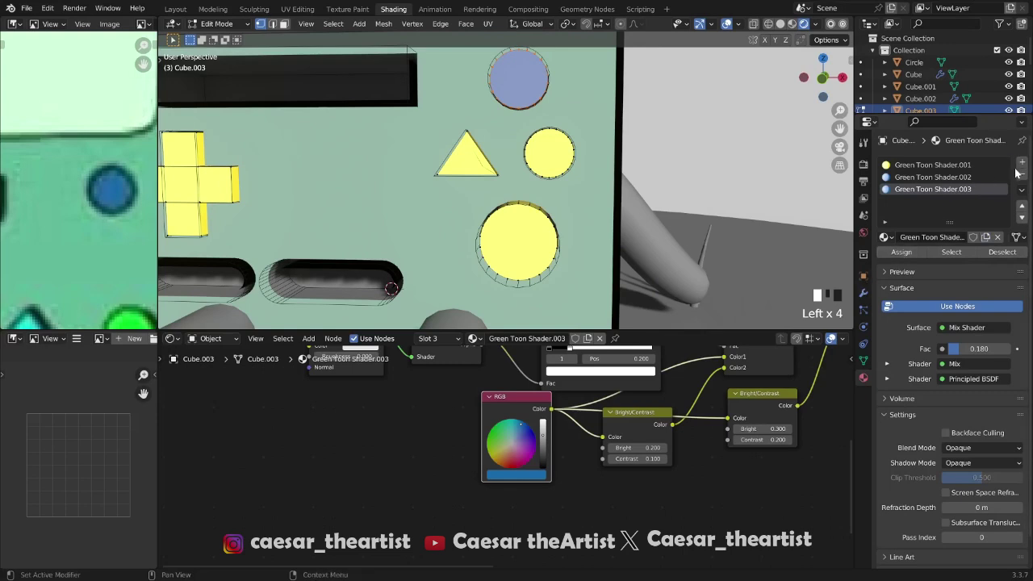
Add a fourth material slot holding a single-user copy of Green Toon Shader.003
click(1023, 163)
click(885, 238)
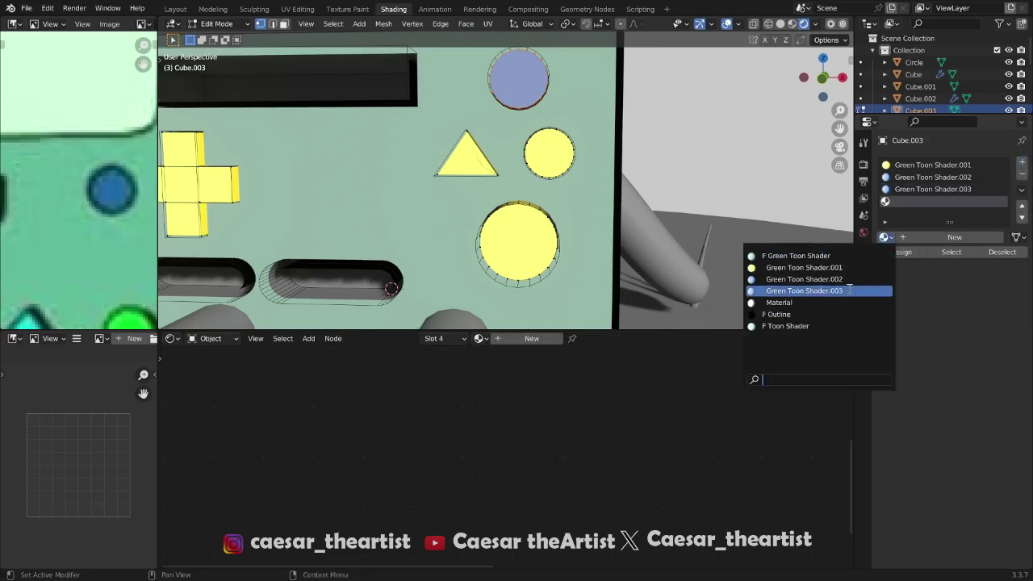
click(848, 290)
click(986, 237)
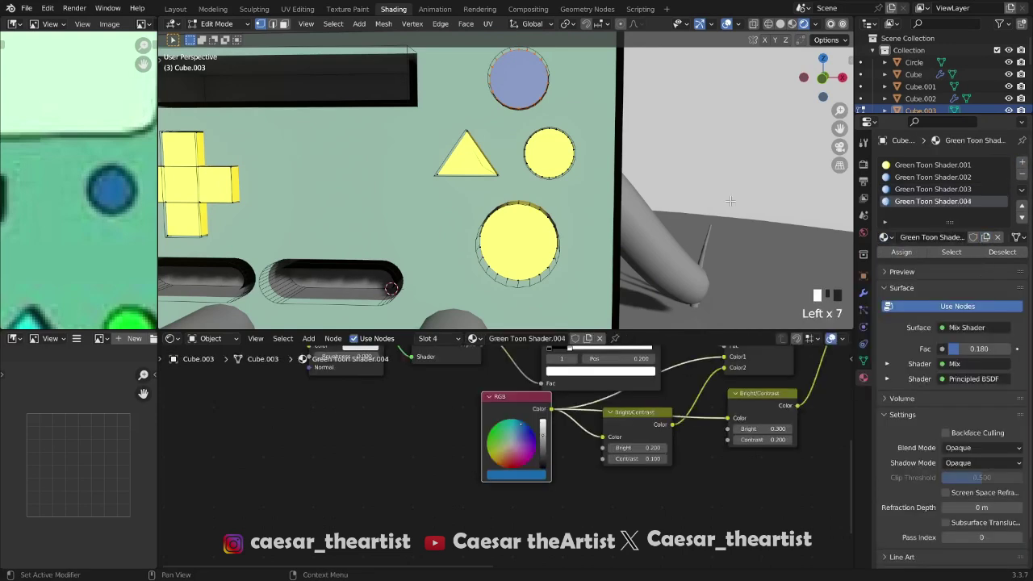
Add a fifth material slot with the Outline material to the buttons object and save the file
scroll(587, 176, down, 2)
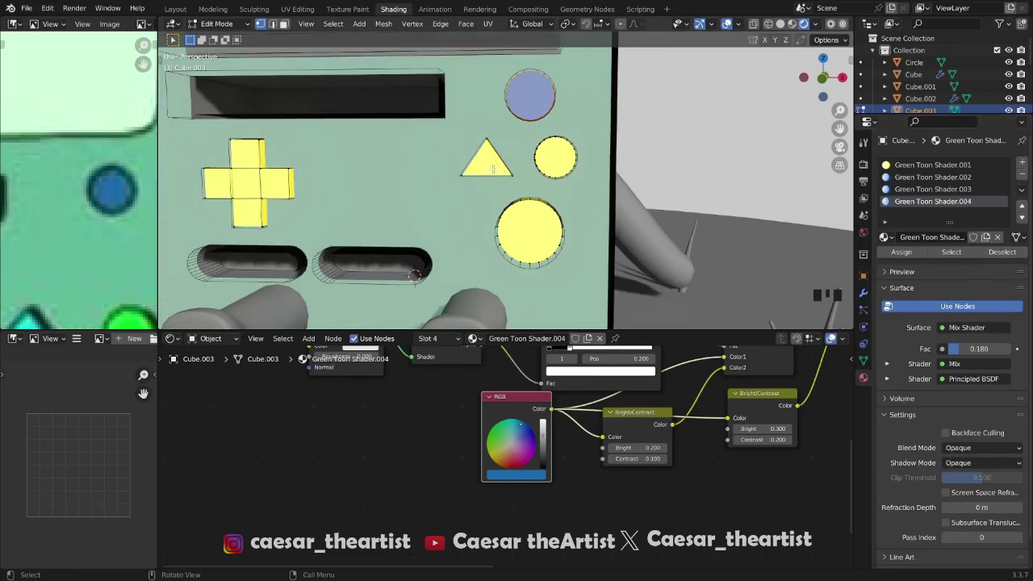
scroll(109, 242, down, 3)
middle_drag(110, 235, 103, 173)
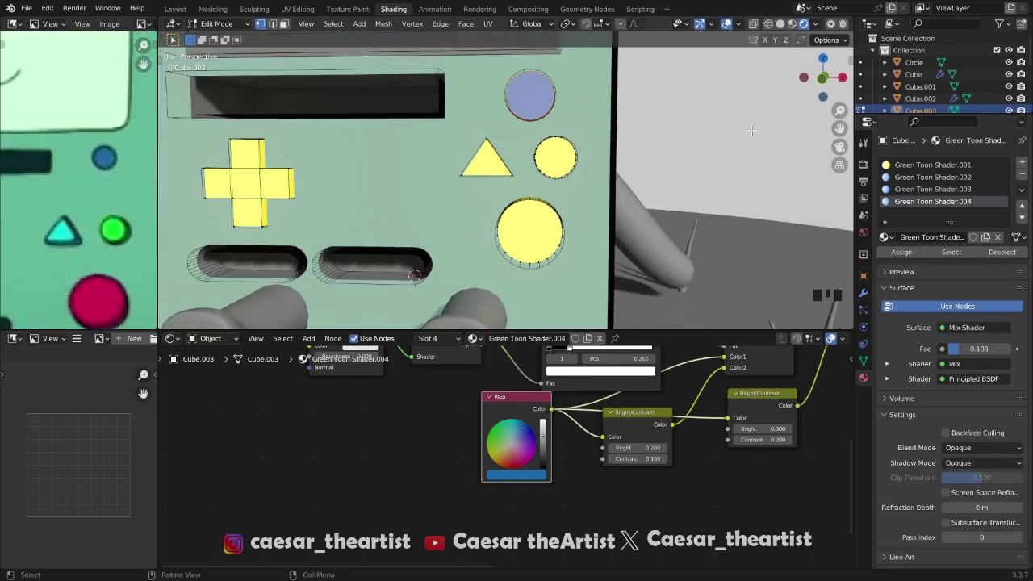
click(1024, 163)
click(1023, 164)
click(886, 237)
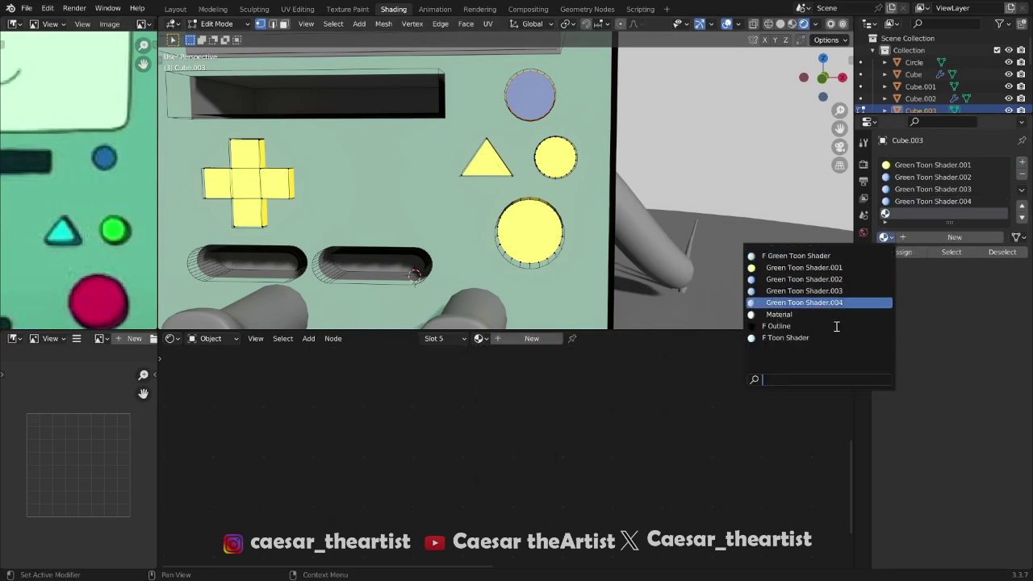
click(840, 327)
scroll(538, 148, up, 3)
key(ctrl+s)
Set the RGB node of Green Toon Shader.003 to the cyan sampled from the triangle button in the reference image
click(462, 184)
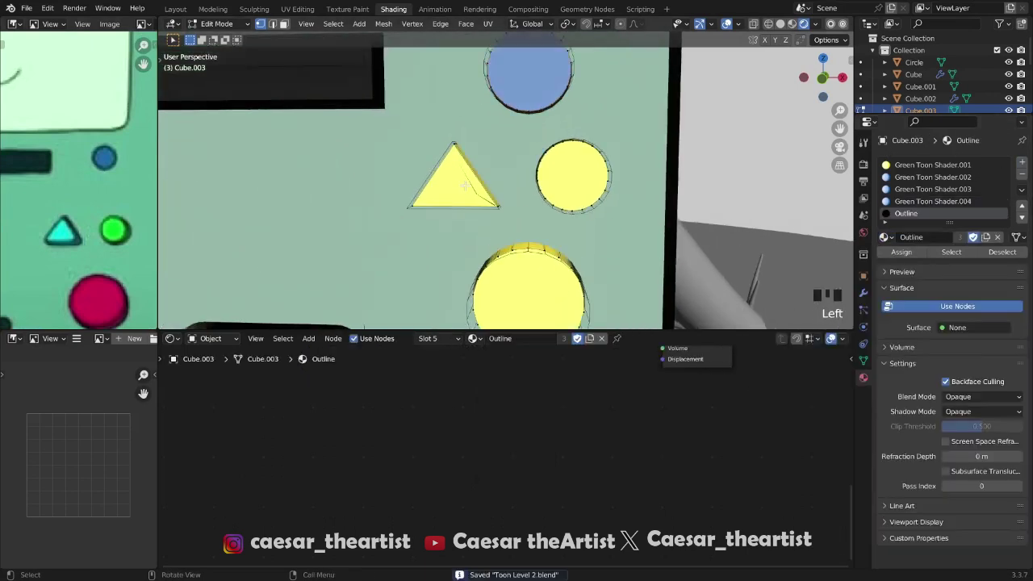
scroll(465, 186, down, 3)
shift+middle_drag(465, 186, 486, 139)
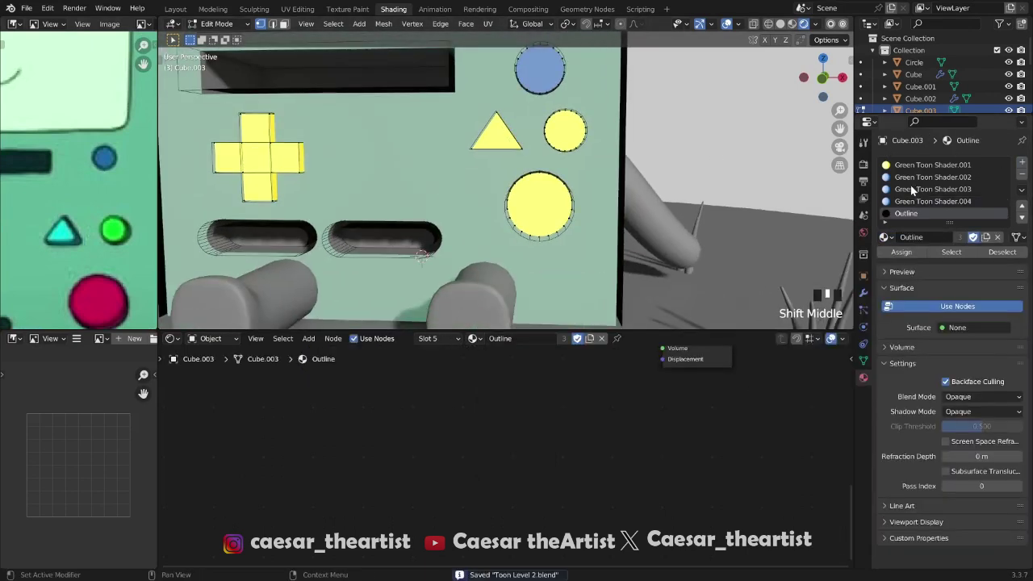
click(916, 190)
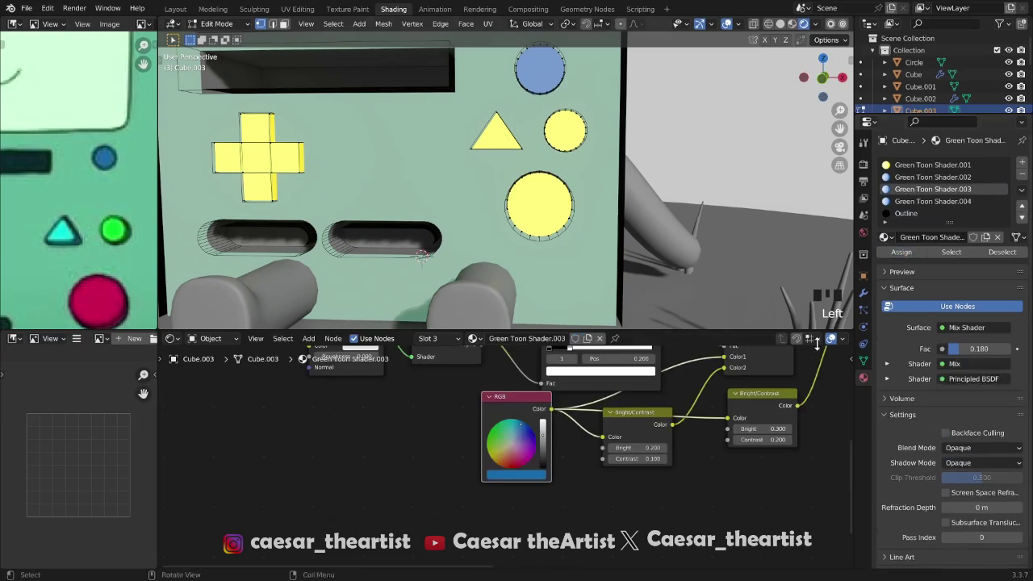
click(546, 477)
click(570, 428)
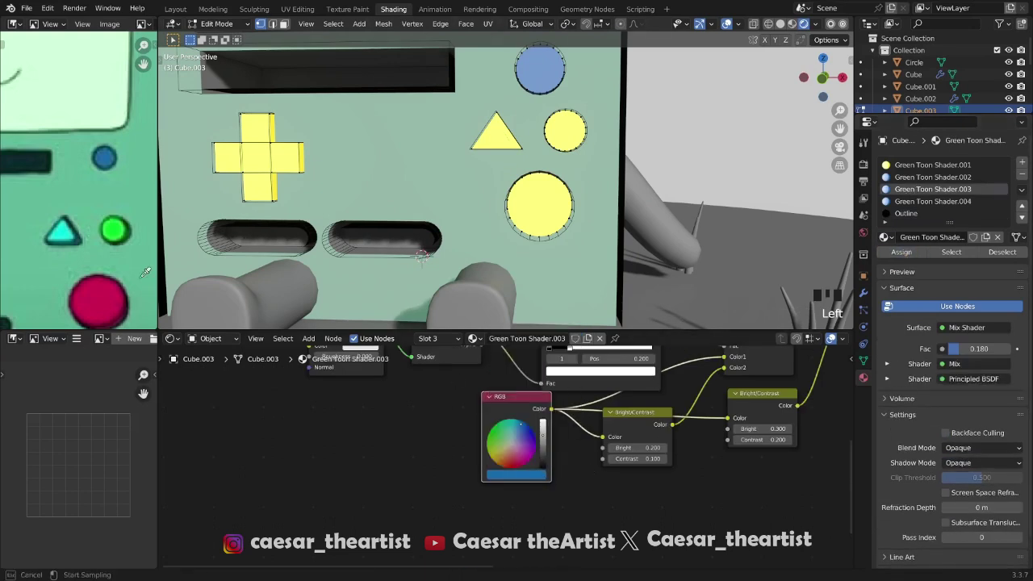
click(65, 225)
Assign Green Toon Shader.003 to the triangle and the small round button beside it, and select the Green Toon Shader.004 slot
key(alt+z)
key(l)
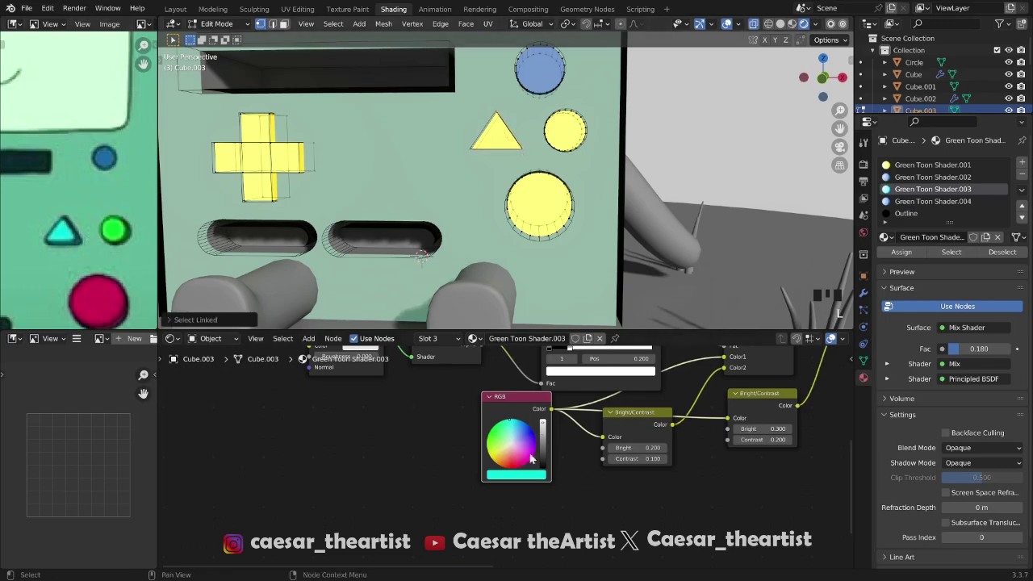
double_click(902, 252)
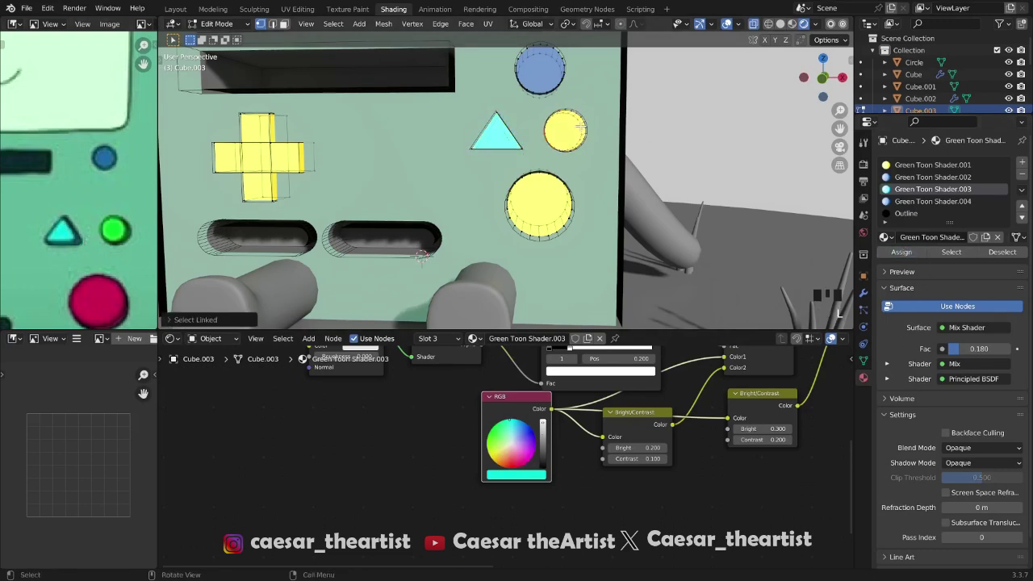
click(904, 251)
click(928, 201)
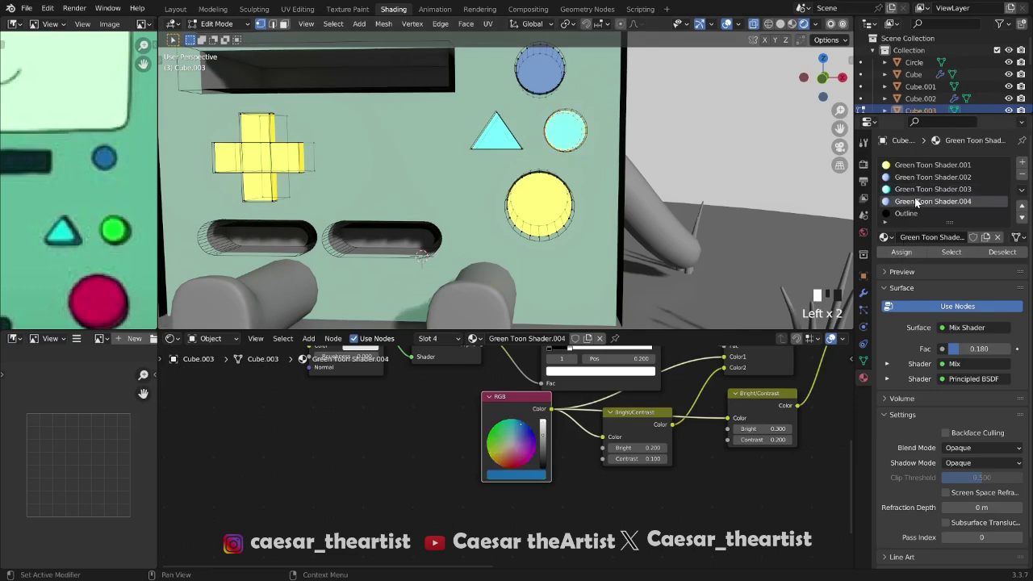
Assign Green Toon Shader.004 to the small round button and set its RGB node to the green sampled from the reference image
click(898, 253)
click(533, 480)
click(570, 434)
click(118, 226)
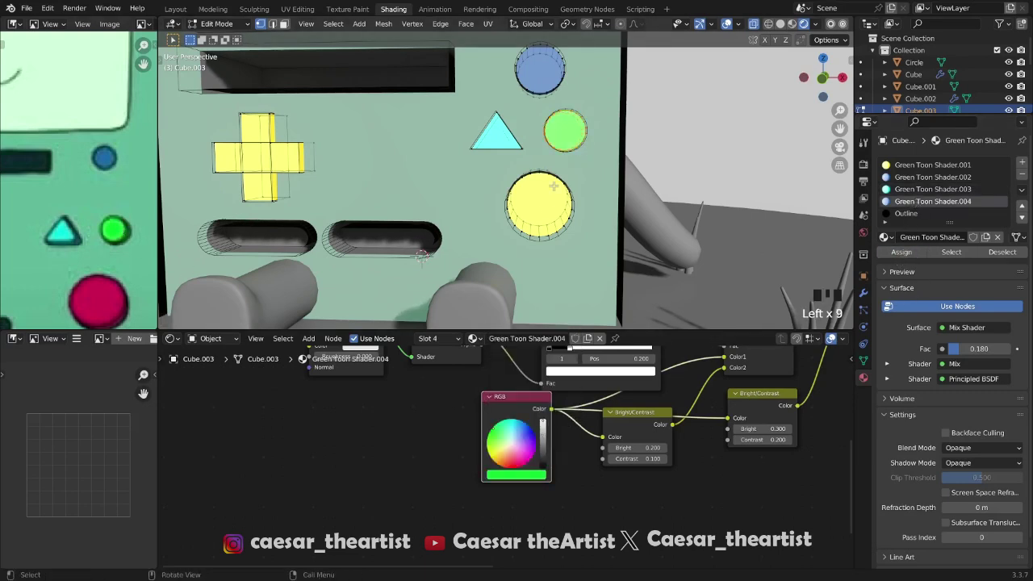
Select the whole large round button and add a material slot holding a single-user copy of Green Toon Shader.002
middle_drag(557, 170, 583, 153)
scroll(583, 153, up, 2)
scroll(571, 197, down, 2)
click(571, 197)
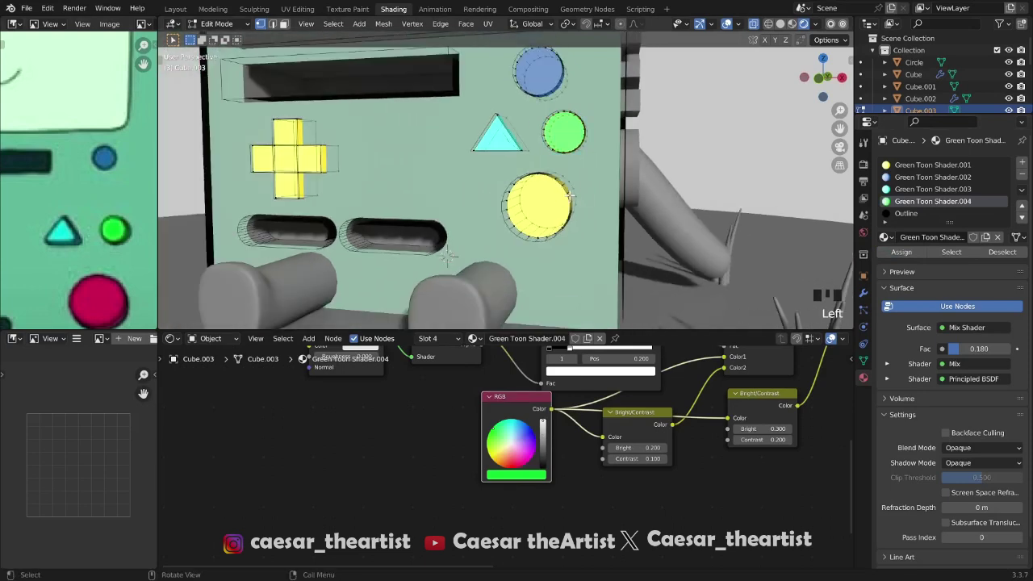
key(l)
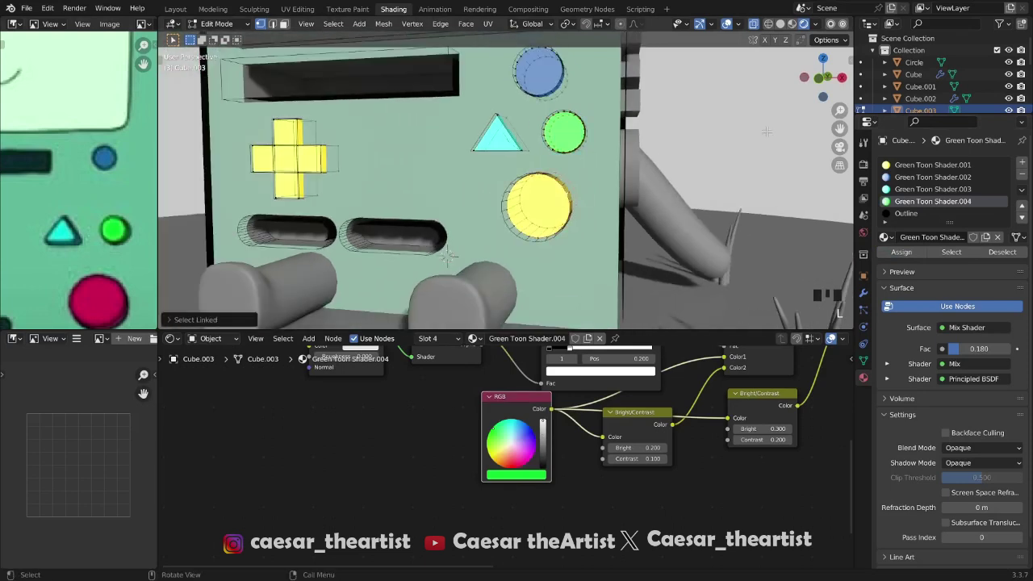
scroll(987, 192, down, 1)
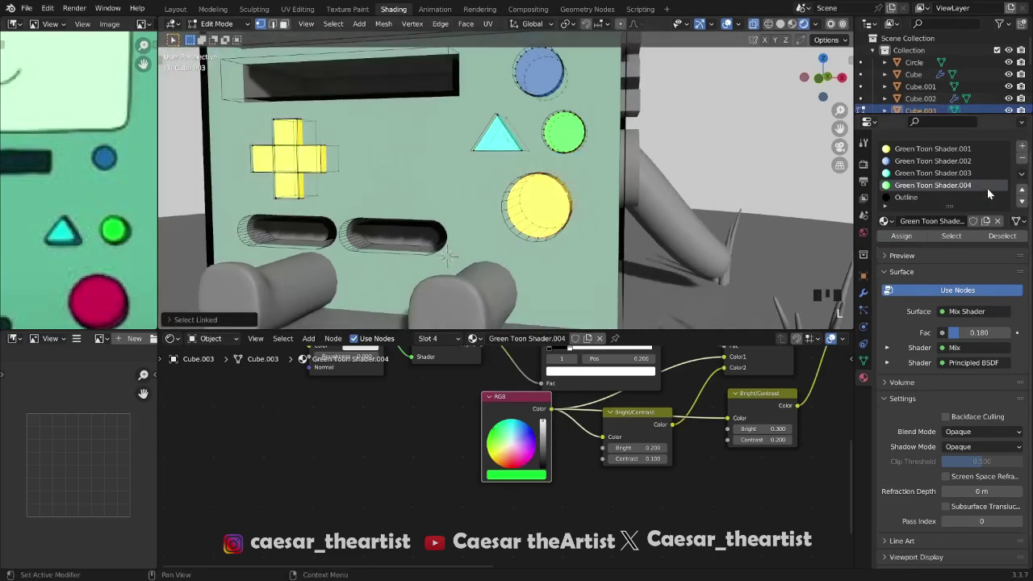
click(1022, 147)
click(888, 238)
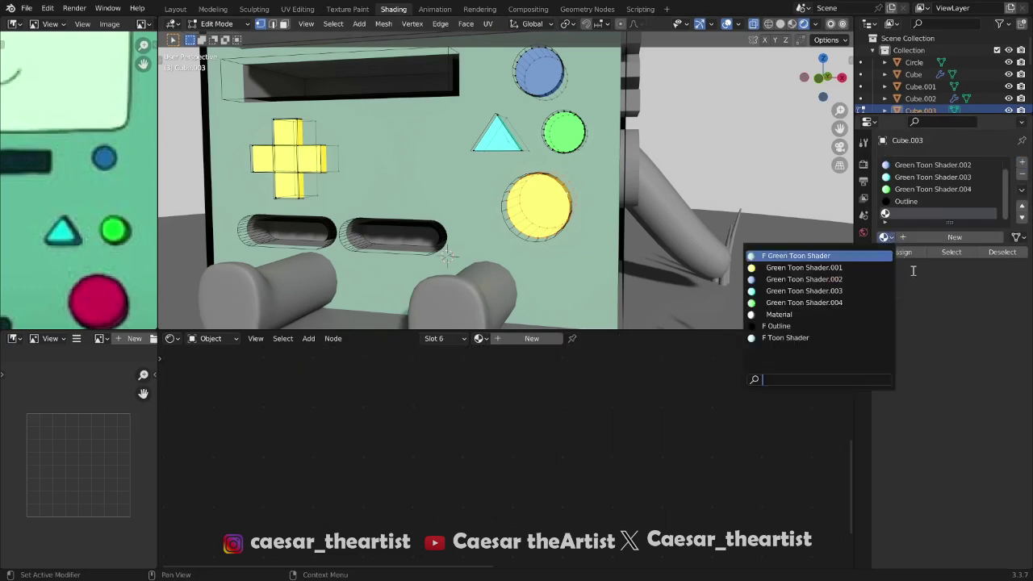
click(839, 279)
click(986, 237)
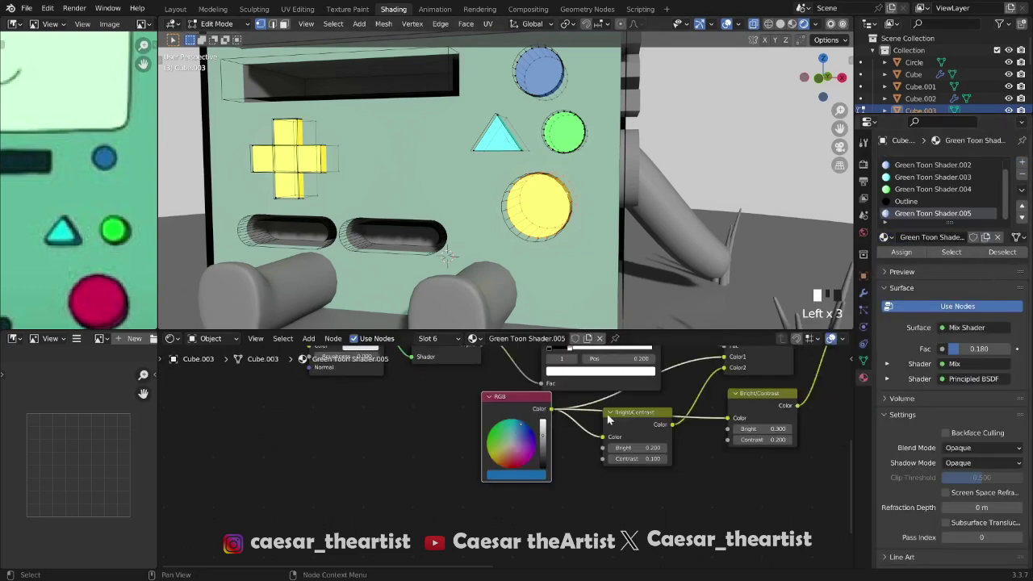
Set the RGB node of Green Toon Shader.005 to the crimson sampled from the reference image and assign the material to the large round button
drag(544, 470, 538, 478)
click(531, 476)
click(571, 433)
click(117, 295)
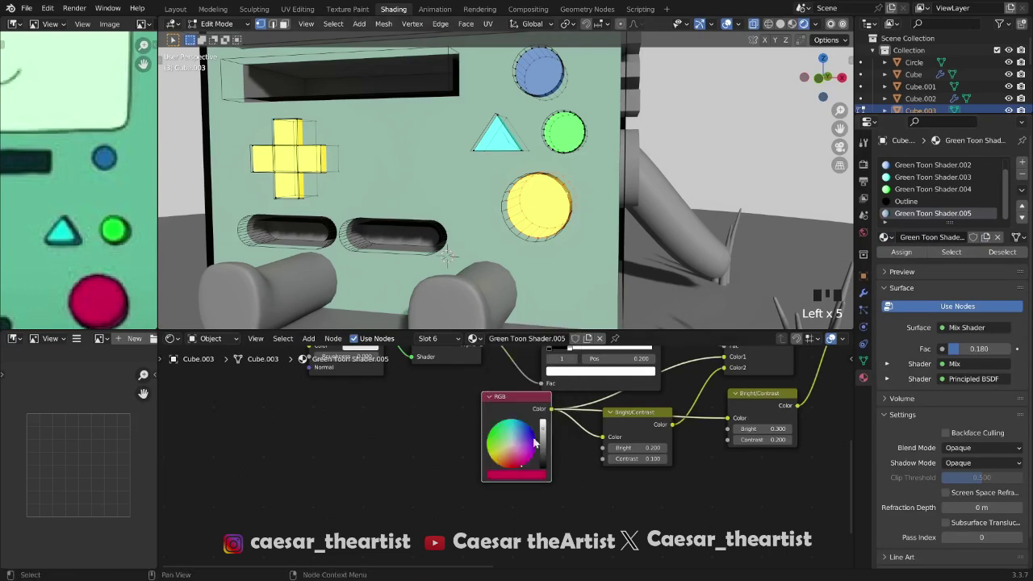
click(902, 252)
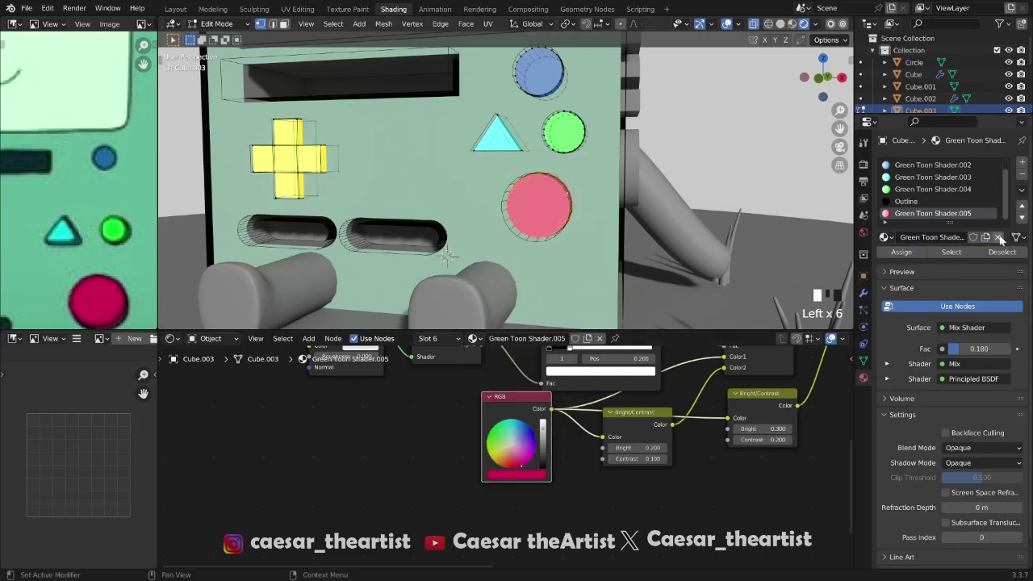
Move the Green Toon Shader.005 slot above the Outline slot in the material list
click(1022, 206)
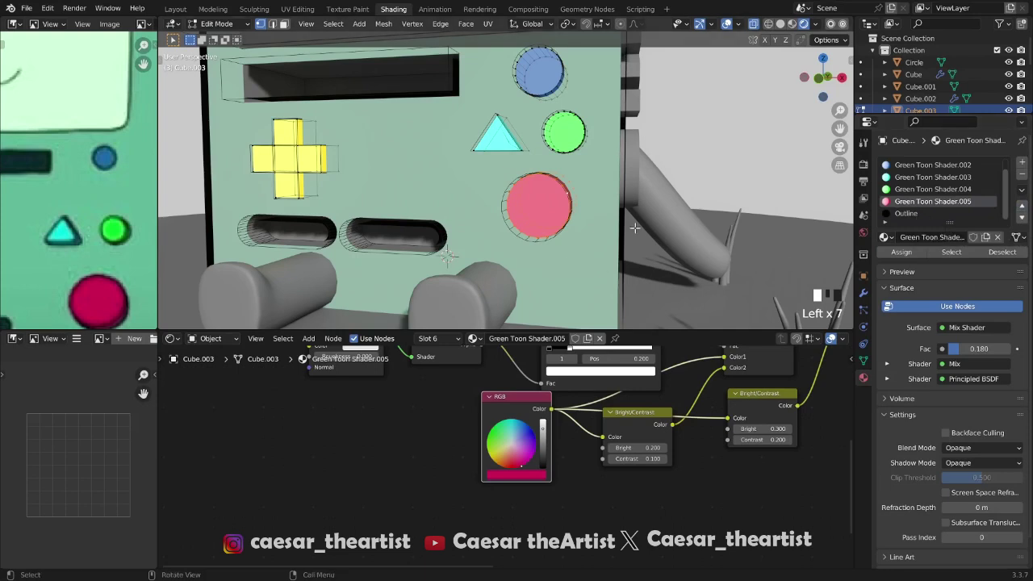
click(1022, 218)
click(1022, 206)
click(1022, 219)
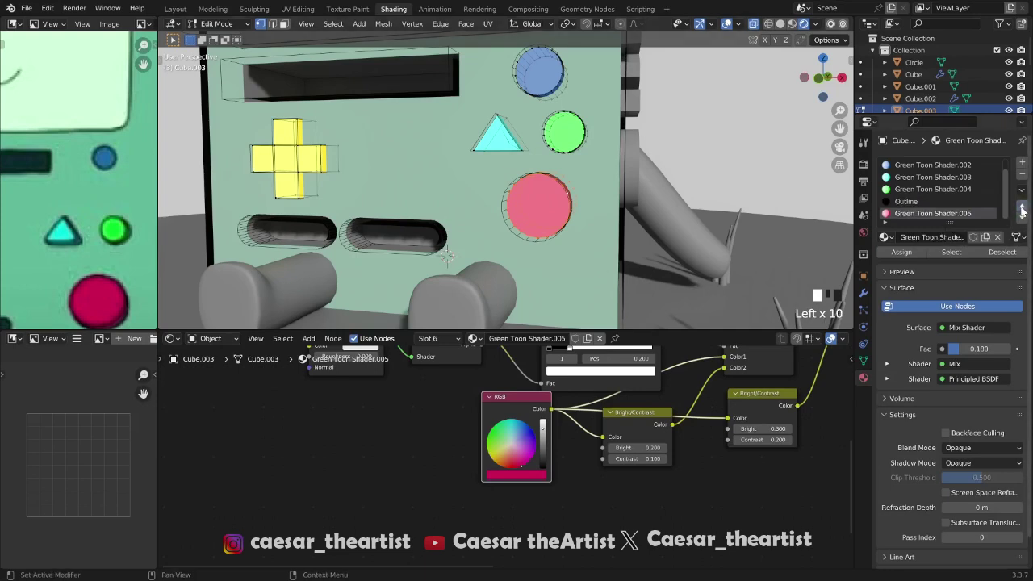
click(1022, 205)
Leave Edit Mode with the RGB node of Green Toon Shader.005 adjusted to a value of about 0.688, and save the file
mouse_move(783, 260)
middle_down()
mouse_move(816, 260)
mouse_move(801, 262)
middle_up()
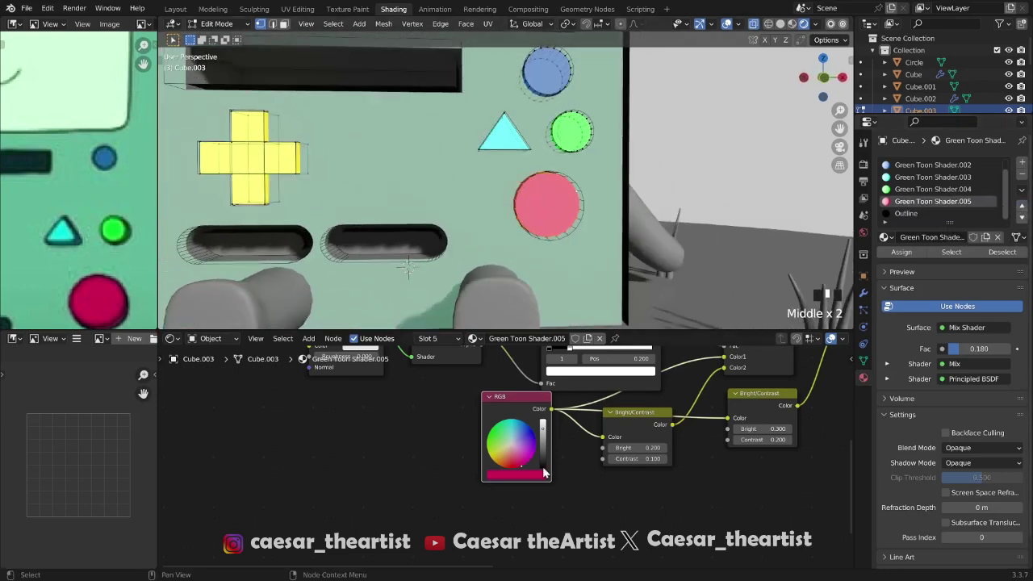
scroll(543, 468, up, 2)
click(520, 477)
mouse_move(528, 446)
mouse_down()
mouse_move(516, 447)
mouse_move(526, 447)
mouse_up()
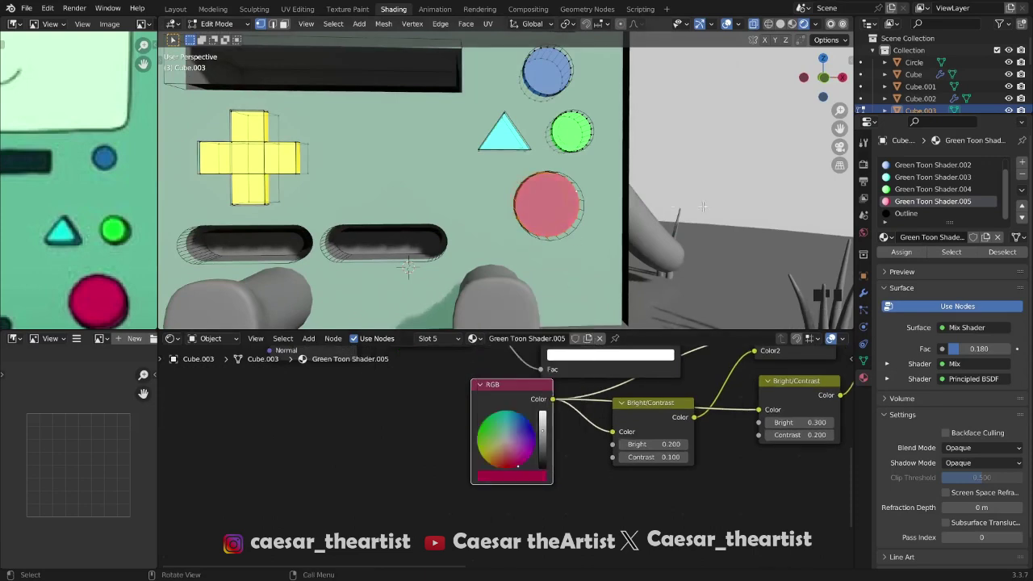
key(Tab)
middle_drag(622, 227, 596, 236)
click(520, 477)
mouse_move(522, 446)
mouse_down()
mouse_move(547, 446)
mouse_move(522, 436)
mouse_move(536, 436)
mouse_up()
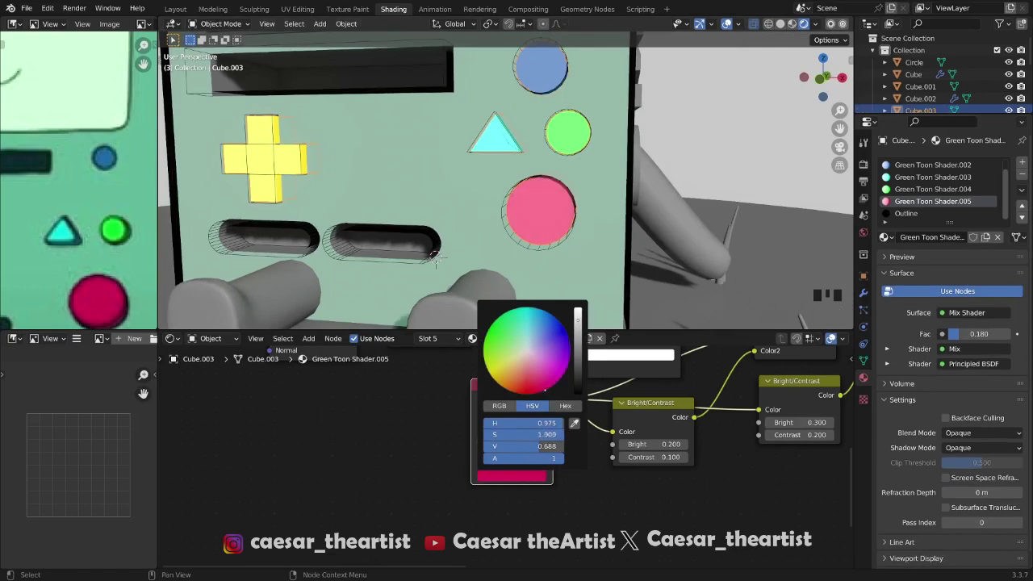
mouse_move(573, 214)
middle_down()
mouse_move(564, 201)
mouse_move(578, 223)
middle_up()
key(ctrl+s)
scroll(578, 223, up, 3)
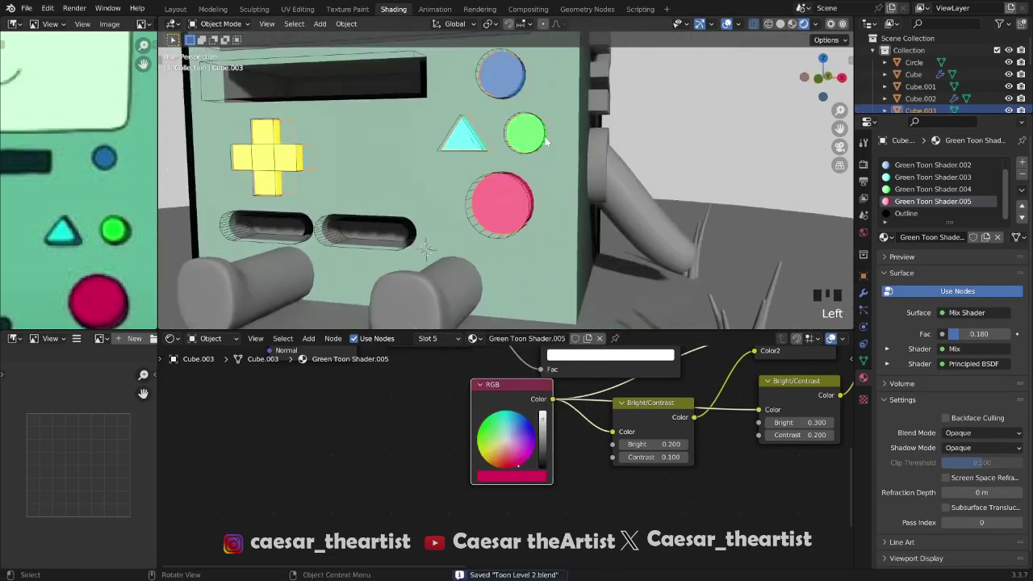
shift+middle_drag(532, 141, 552, 144)
scroll(553, 144, down, 5)
key(ctrl+s)
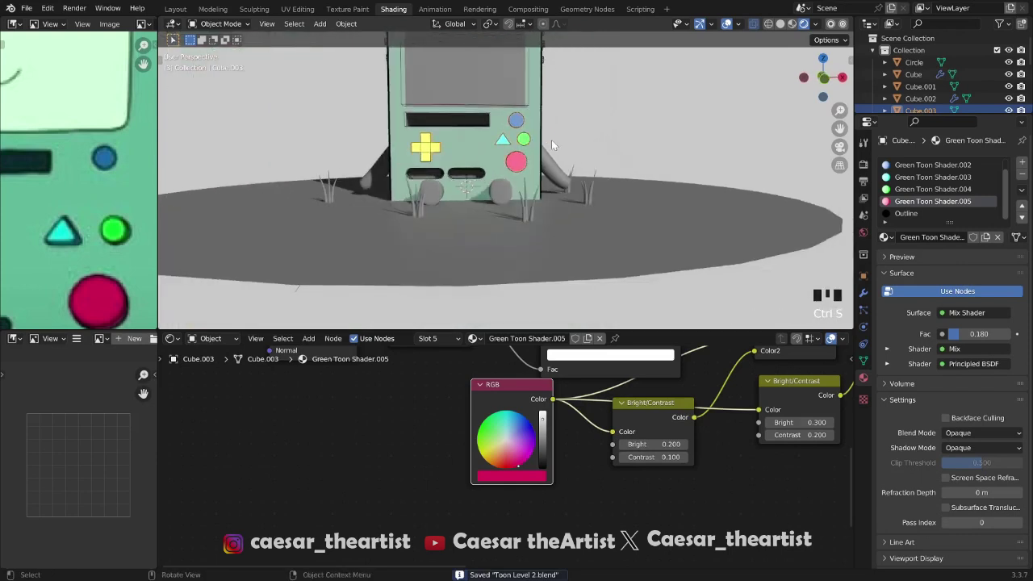
Add a Solidify modifier to the buttons object with a thickness of about 0.003 m
scroll(552, 143, up, 6)
click(864, 292)
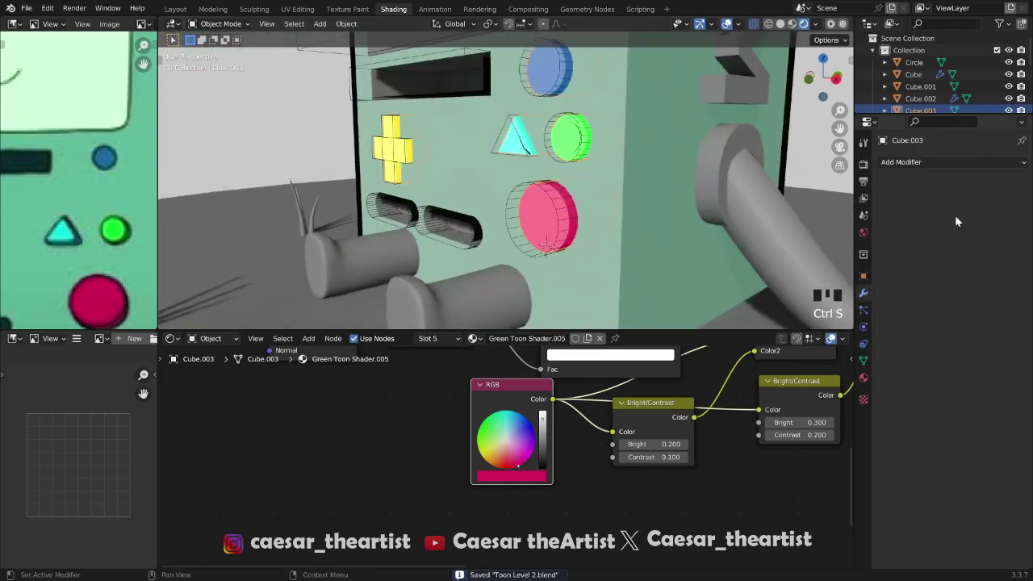
click(956, 164)
click(800, 371)
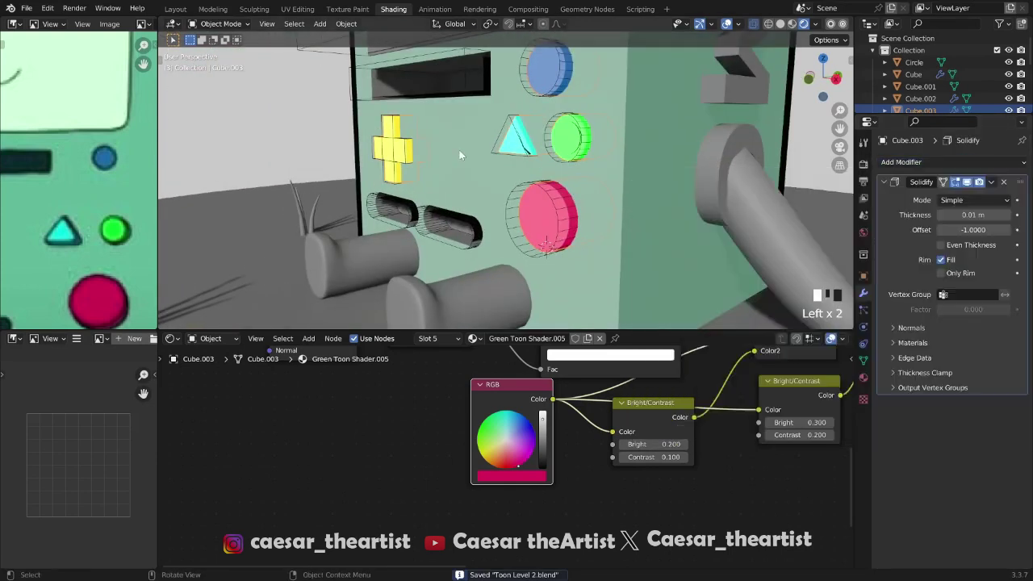
scroll(477, 171, up, 3)
mouse_move(963, 217)
shift+mouse_down()
mouse_move(979, 217)
mouse_move(951, 217)
shift+mouse_up()
scroll(536, 118, up, 5)
click(535, 118)
click(546, 118)
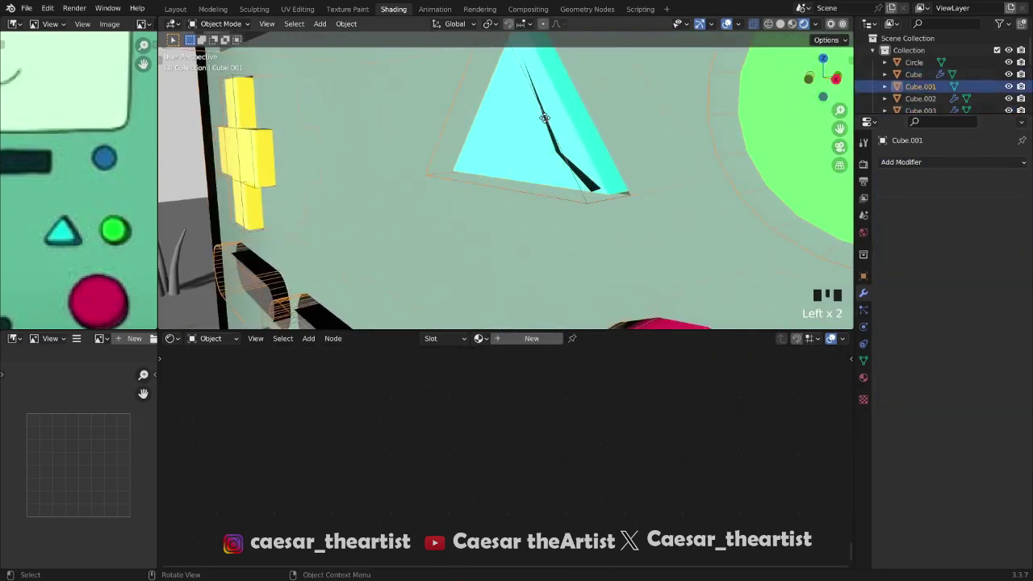
key(g)
right_click(464, 122)
scroll(466, 124, down, 4)
middle_drag(565, 148, 508, 150)
Save the file and check the Solidify settings of the body object
key(ctrl+s)
click(505, 146)
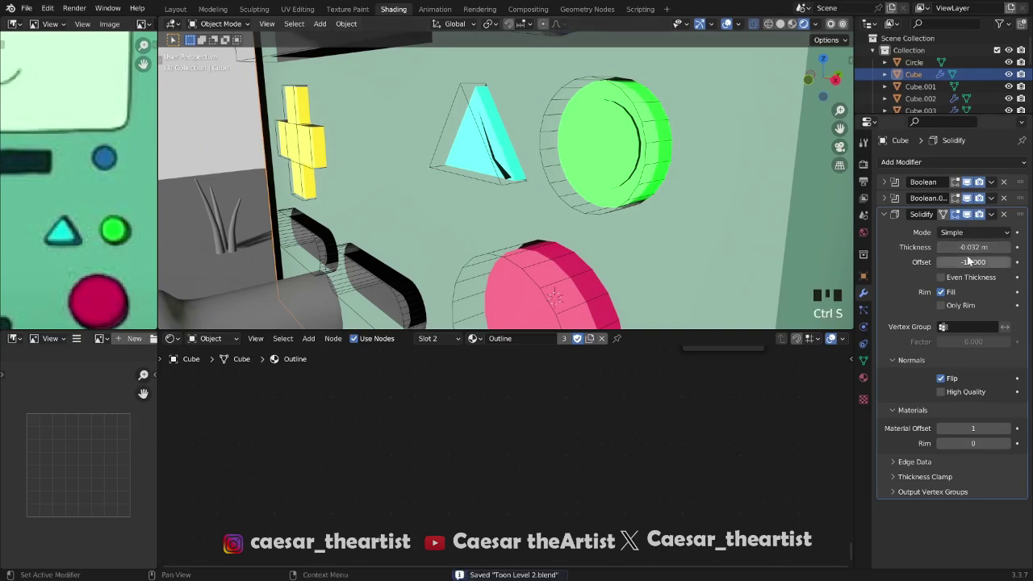
click(172, 165)
Set the buttons object's Solidify thickness to about -0.026 m and flip its normals
click(303, 146)
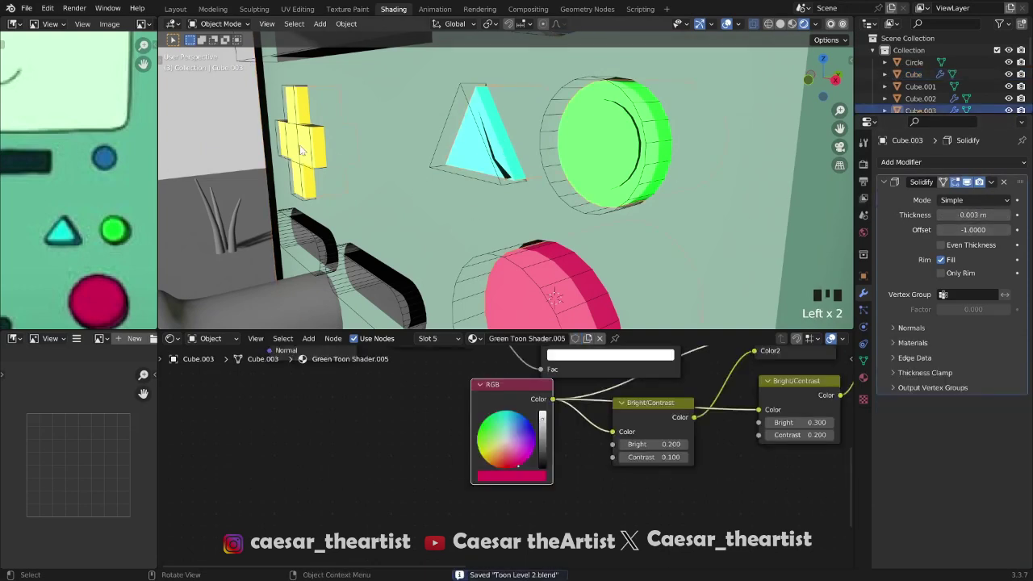
drag(983, 214, 937, 217)
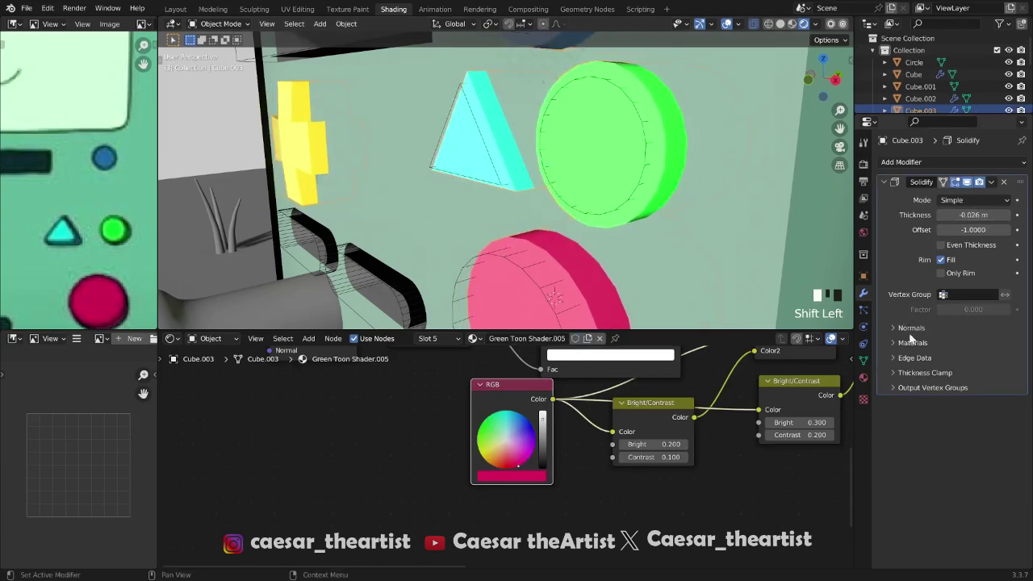
click(911, 328)
click(941, 346)
Check the position of the Outline slot and set the buttons' Solidify material offset to 5
click(913, 378)
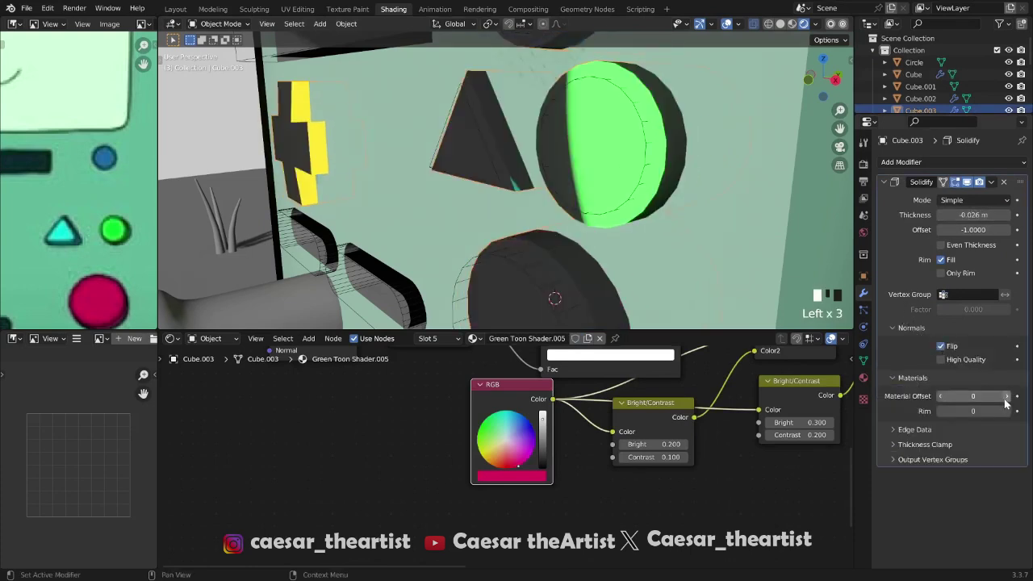
click(864, 378)
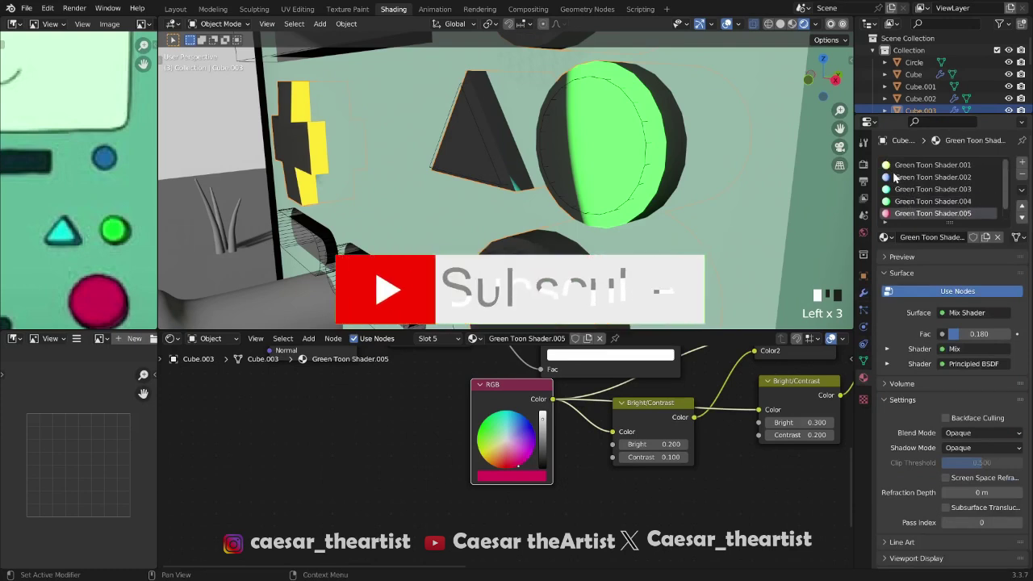
scroll(910, 215, down, 1)
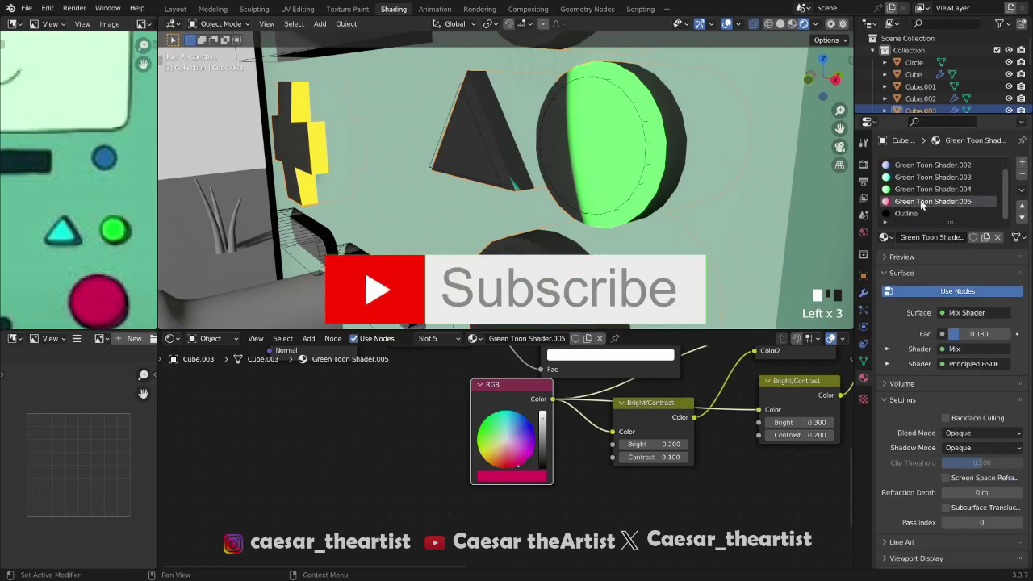
click(864, 294)
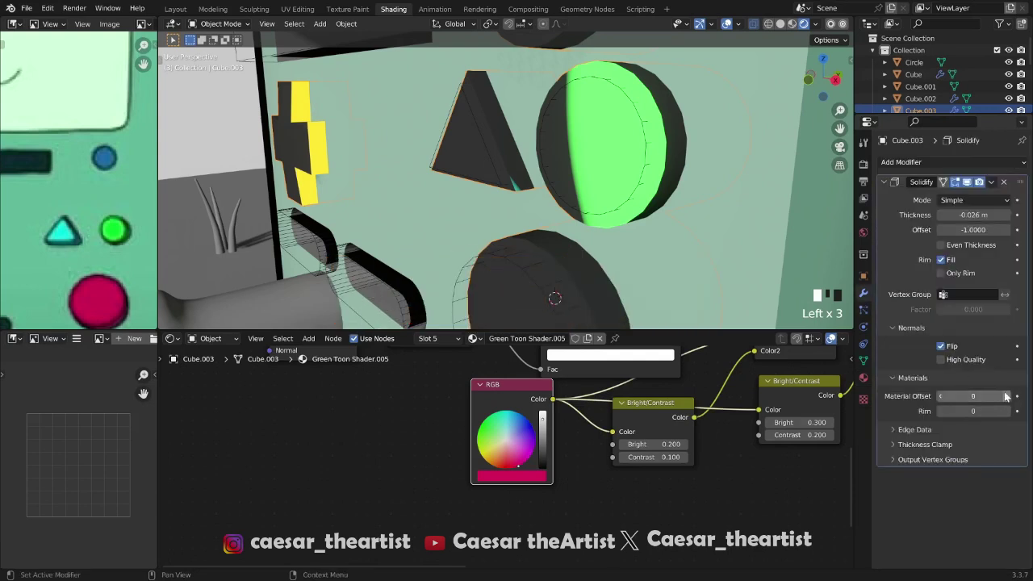
click(1004, 395)
click(1004, 395)
click(1005, 397)
click(1006, 398)
click(1005, 395)
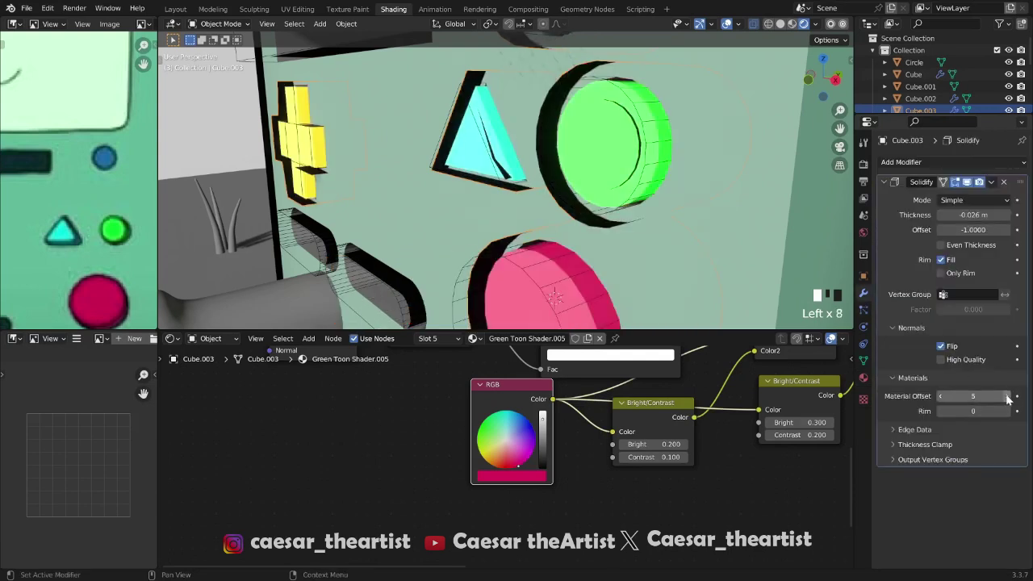
Save the file and thin the buttons' outline to a Solidify thickness of about -0.009 m
scroll(554, 234, down, 2)
key(ctrl+s)
shift+drag(965, 214, 938, 214)
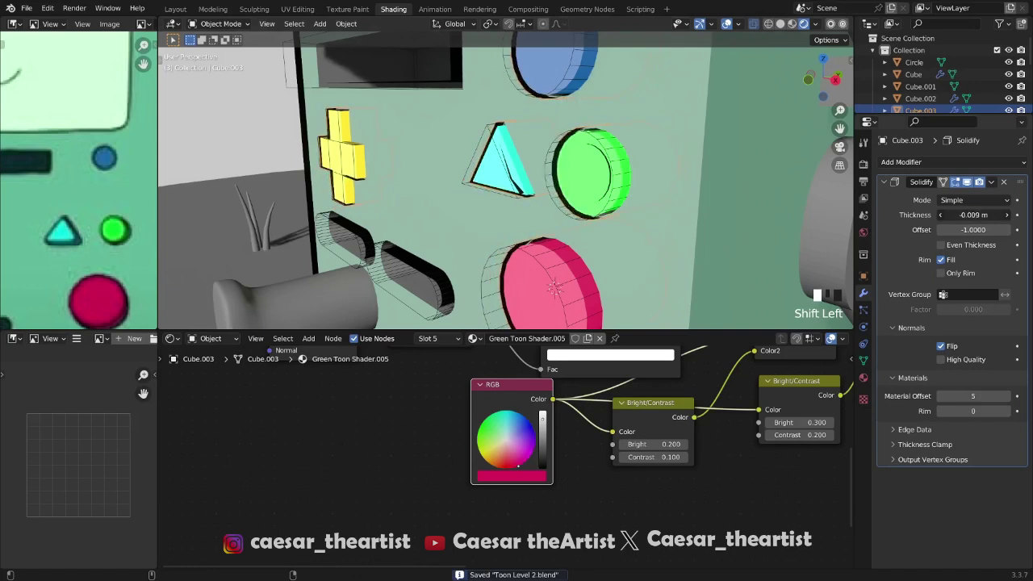
Examine the outlined buttons and the whole character from several angles with the viewport overlays hidden
middle_drag(640, 172, 705, 162)
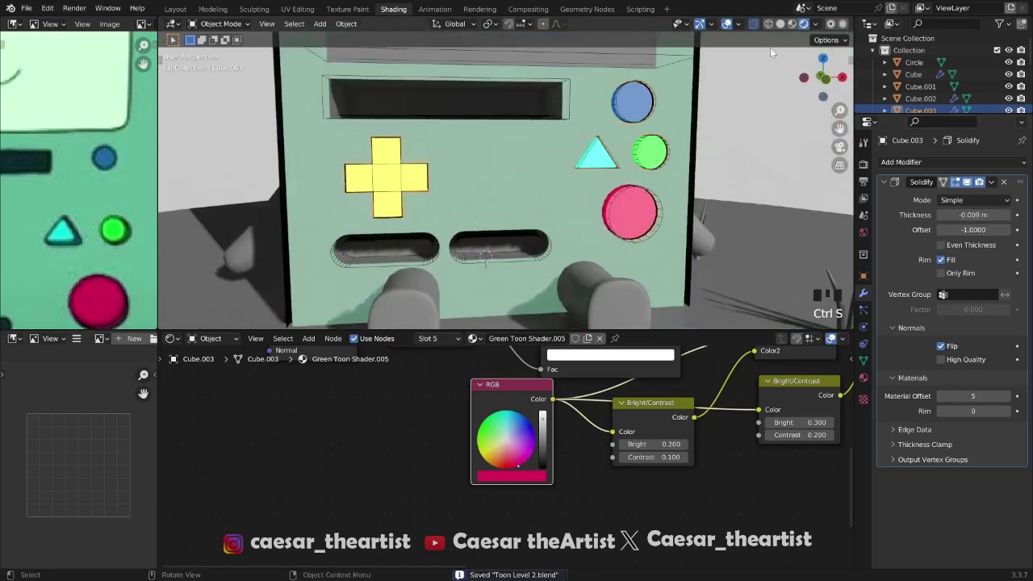
scroll(716, 109, down, 1)
middle_drag(716, 109, 672, 123)
scroll(712, 131, down, 3)
scroll(570, 140, up, 4)
shift+middle_drag(570, 140, 593, 145)
scroll(571, 134, down, 4)
scroll(516, 158, up, 2)
scroll(567, 149, up, 4)
Select the character's screen panel, open its material settings and save the file
click(566, 151)
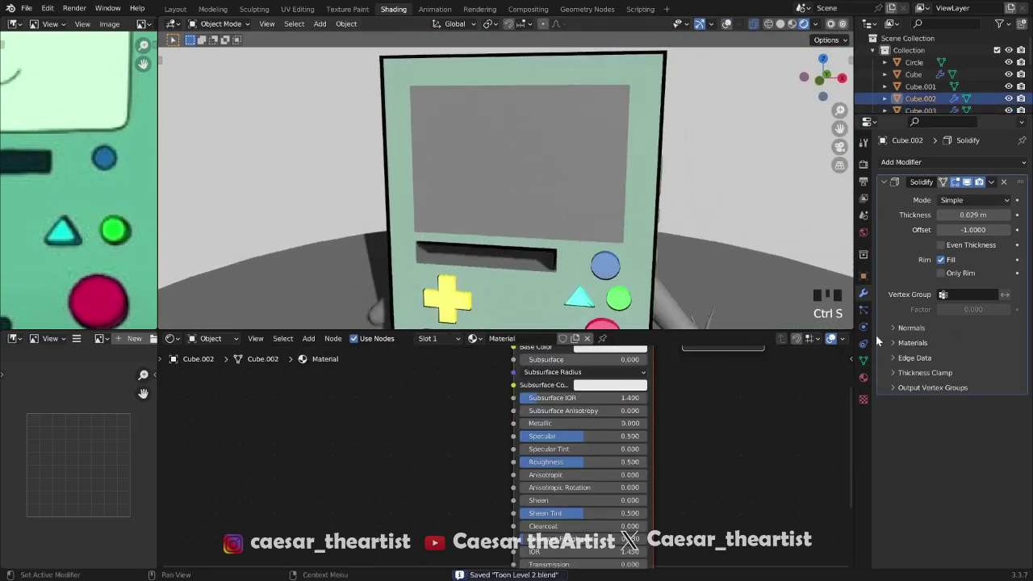
click(864, 377)
middle_drag(658, 171, 594, 180)
key(ctrl+s)
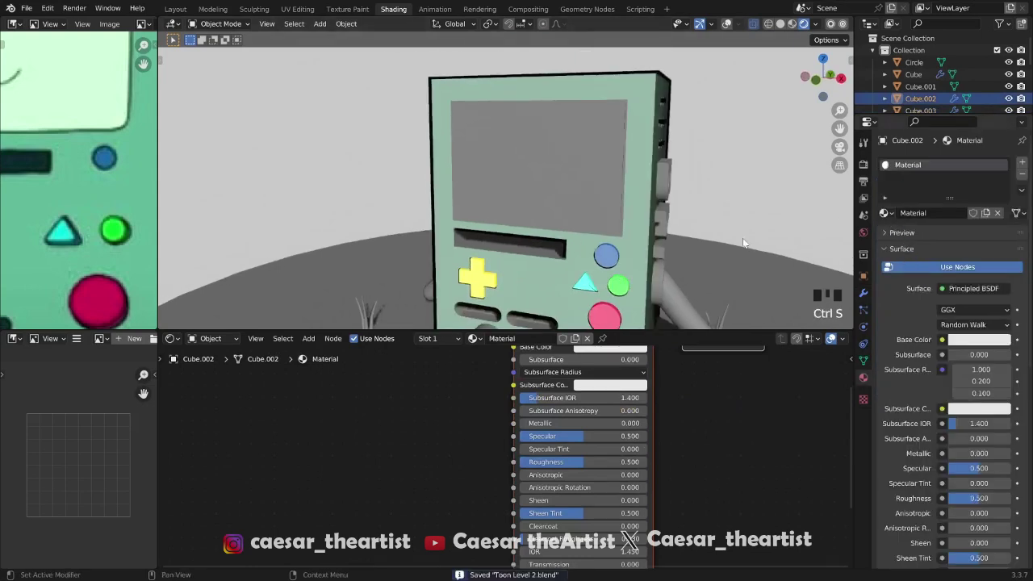
middle_drag(533, 207, 488, 213)
key(g)
right_click(512, 197)
key(g)
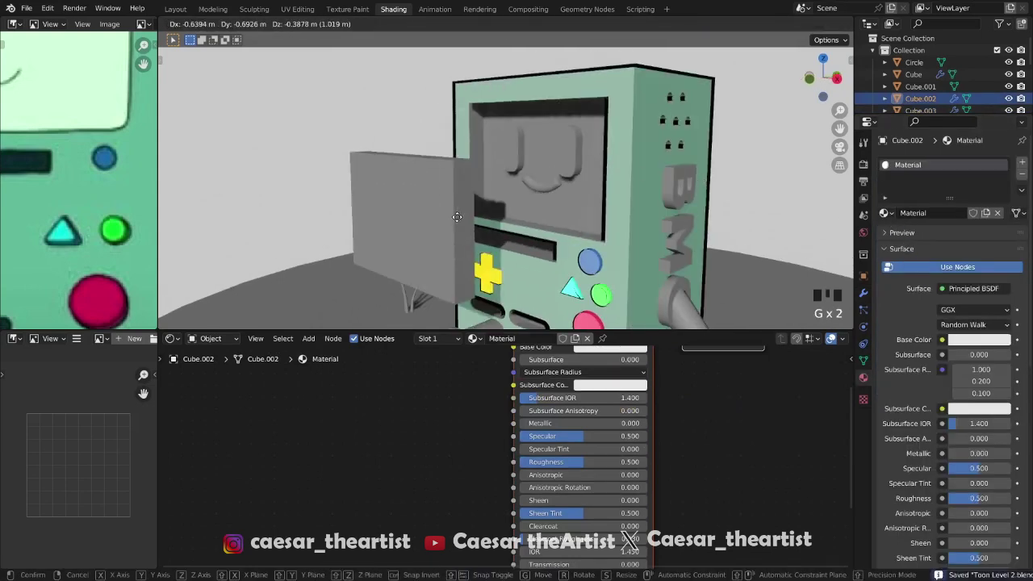
right_click(475, 203)
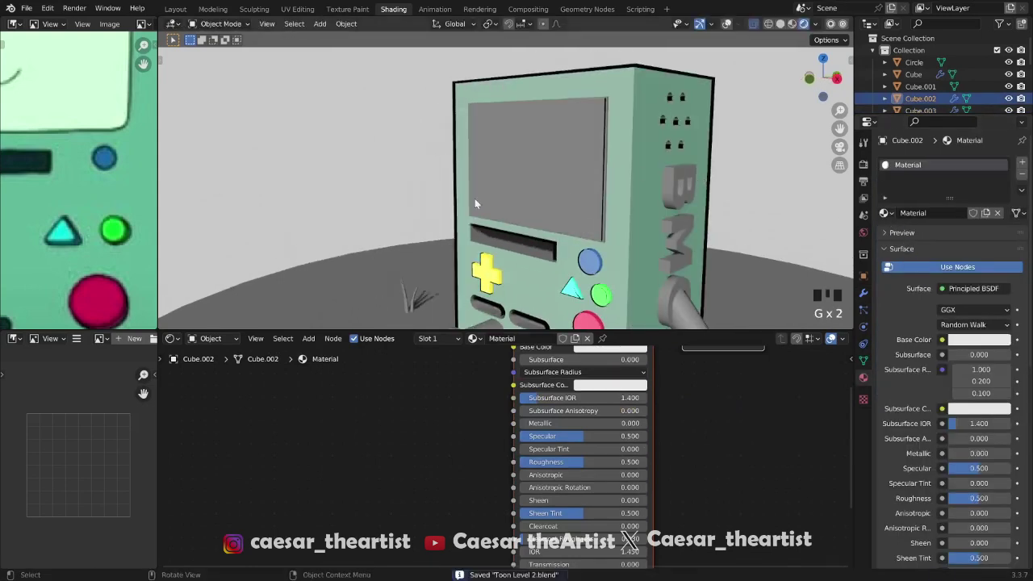
Replace the screen panel's material with a single-user copy of Green Toon Shader
click(474, 339)
click(472, 339)
click(473, 339)
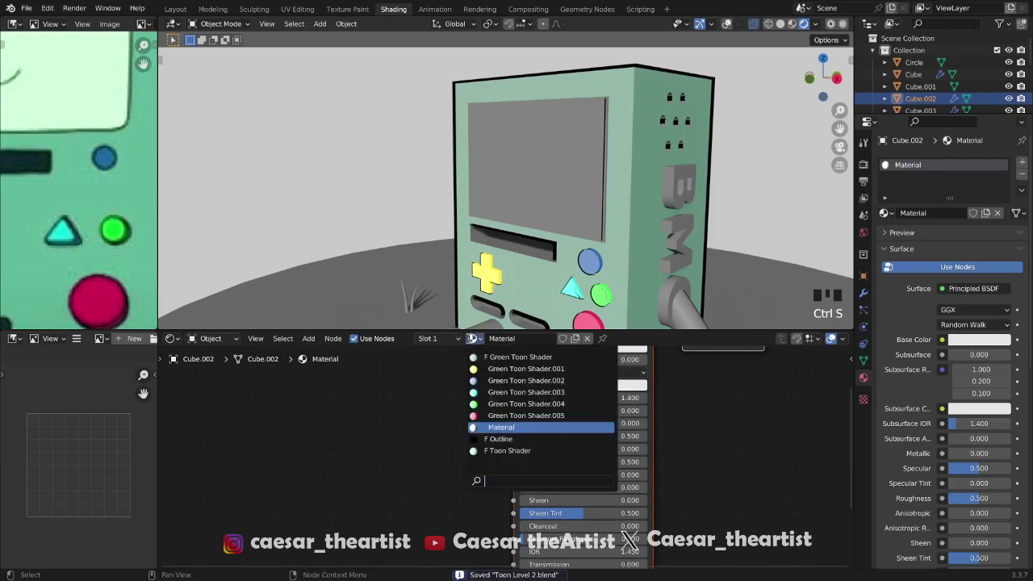
click(566, 356)
click(590, 340)
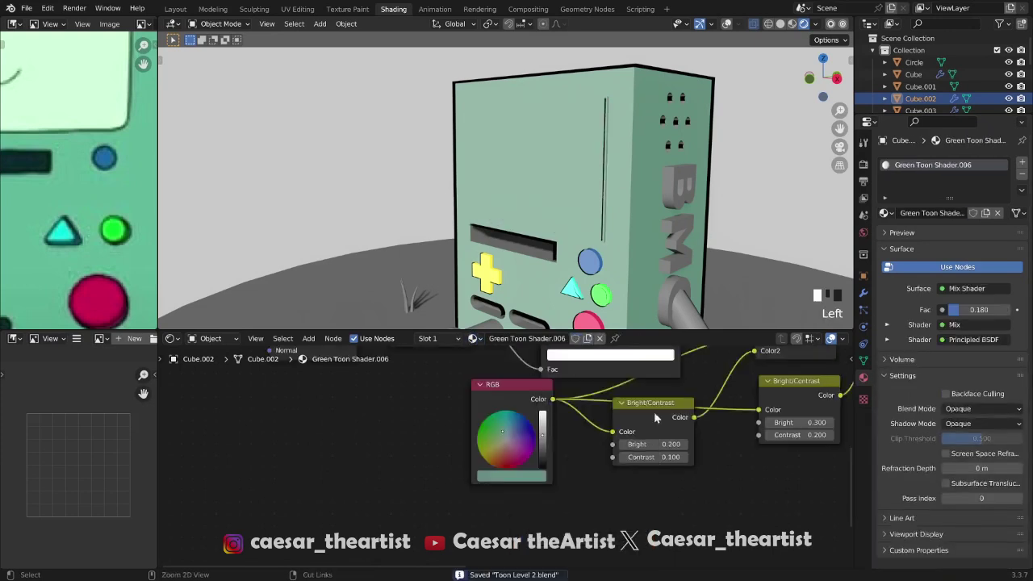
Set the screen material's RGB colour to saturation 0.535 and value 1.000, save the file and move the Material Output farther from the Mix Shader
middle_drag(666, 428, 441, 496)
click(300, 552)
drag(294, 514, 338, 517)
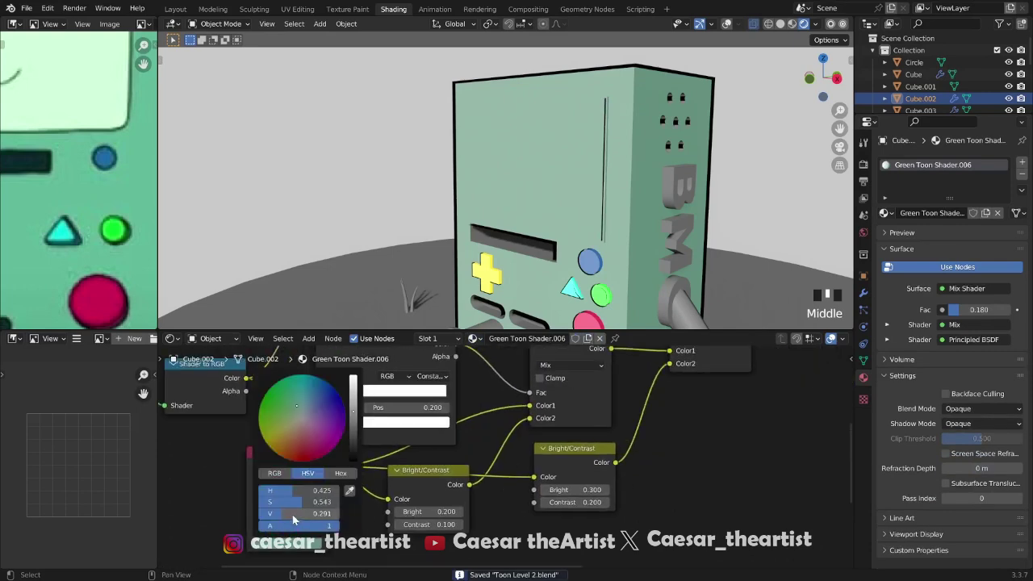
drag(589, 491, 339, 513)
click(296, 549)
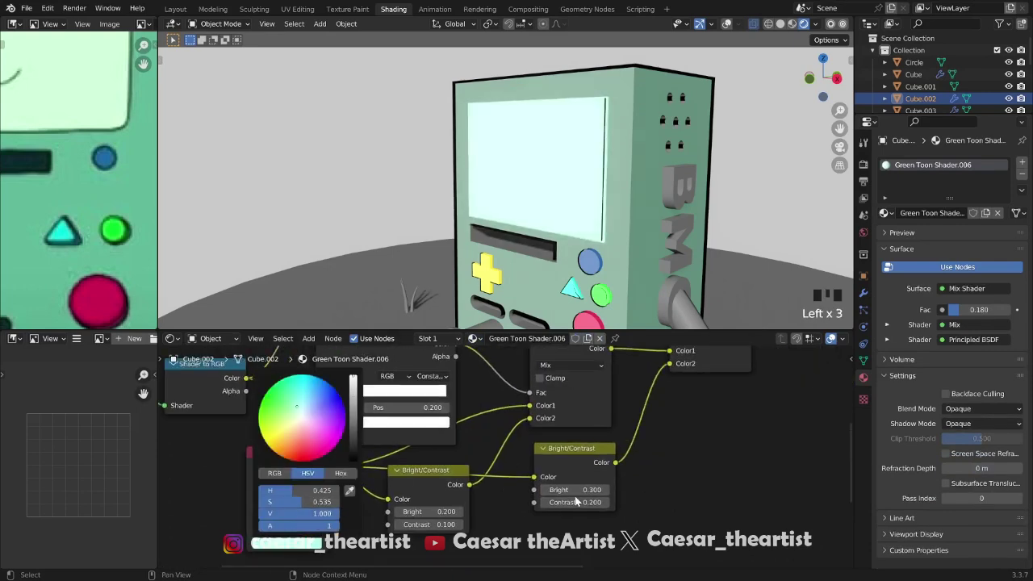
scroll(708, 454, down, 6)
middle_drag(738, 444, 586, 448)
key(ctrl+s)
scroll(594, 448, up, 2)
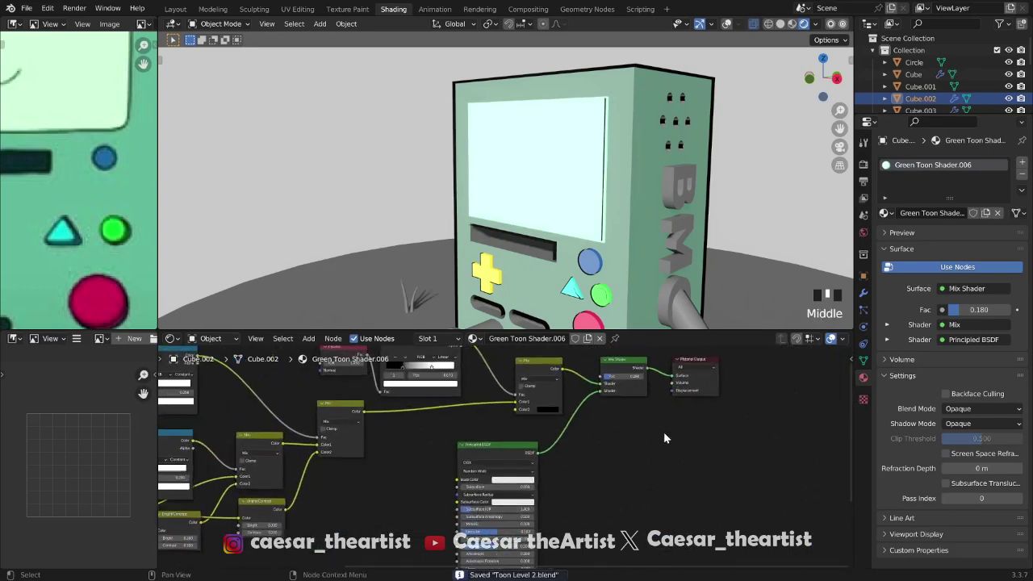
scroll(660, 439, up, 2)
drag(656, 398, 721, 414)
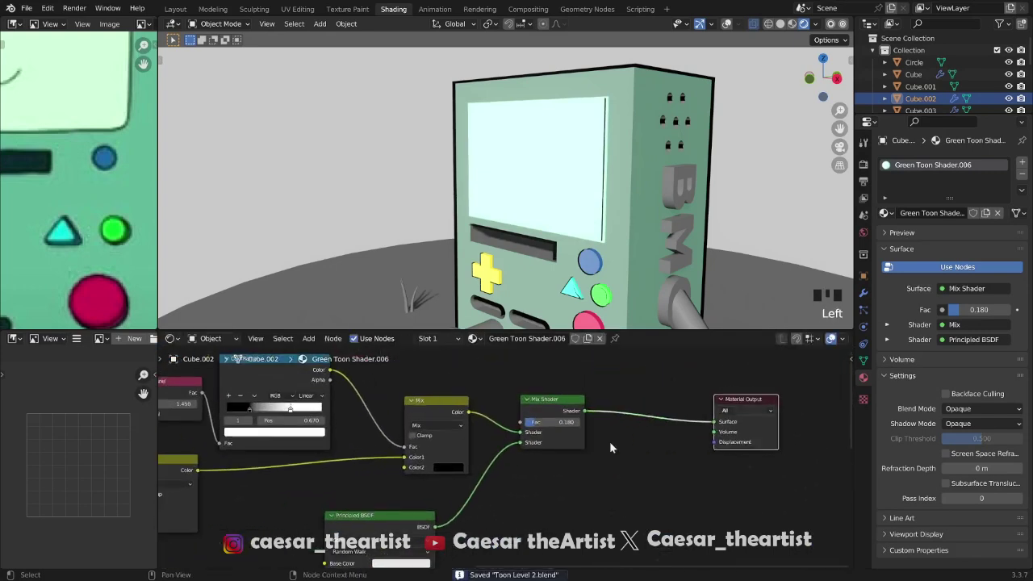
Try Glass BSDF and Translucent BSDF in place of the screen material's Principled BSDF
middle_drag(504, 523, 551, 453)
click(422, 450)
key(shift+s)
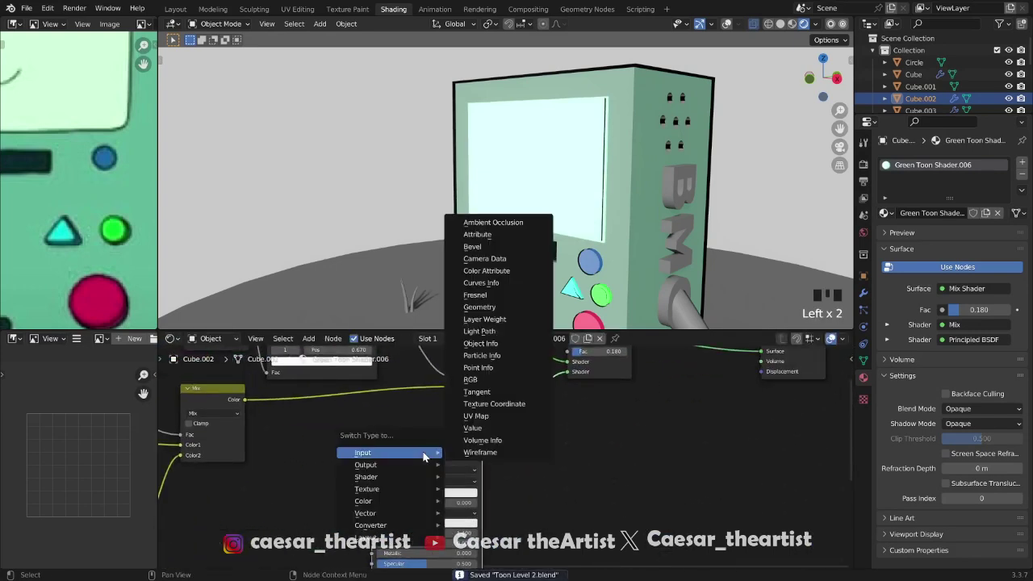
mouse_move(409, 478)
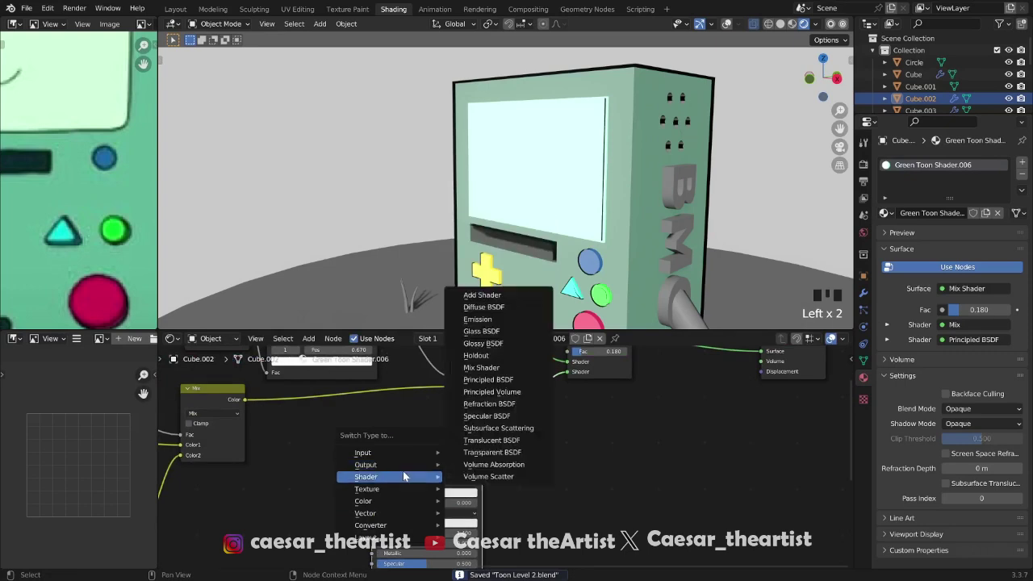
click(489, 337)
key(shift+s)
mouse_move(408, 452)
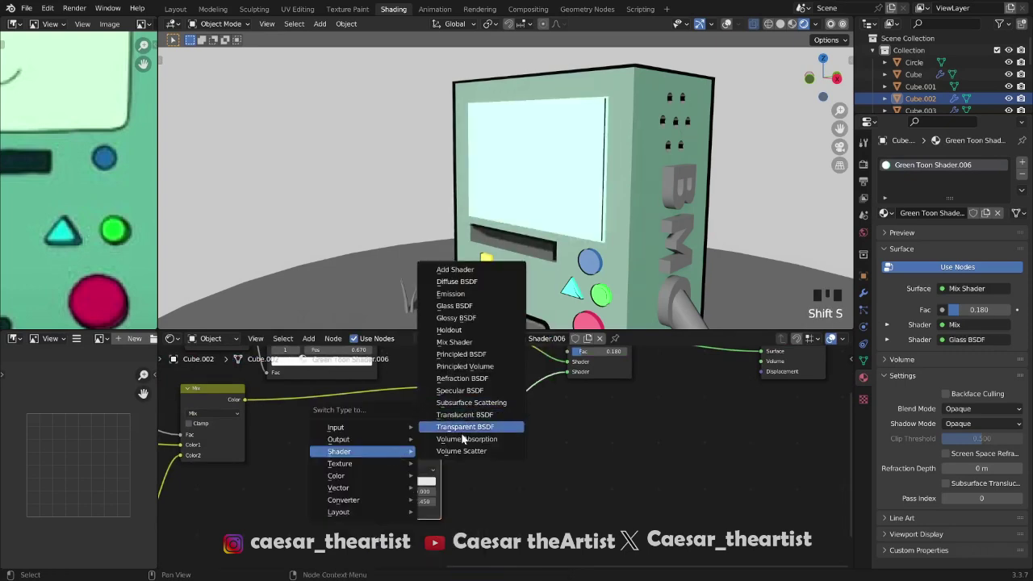
click(465, 415)
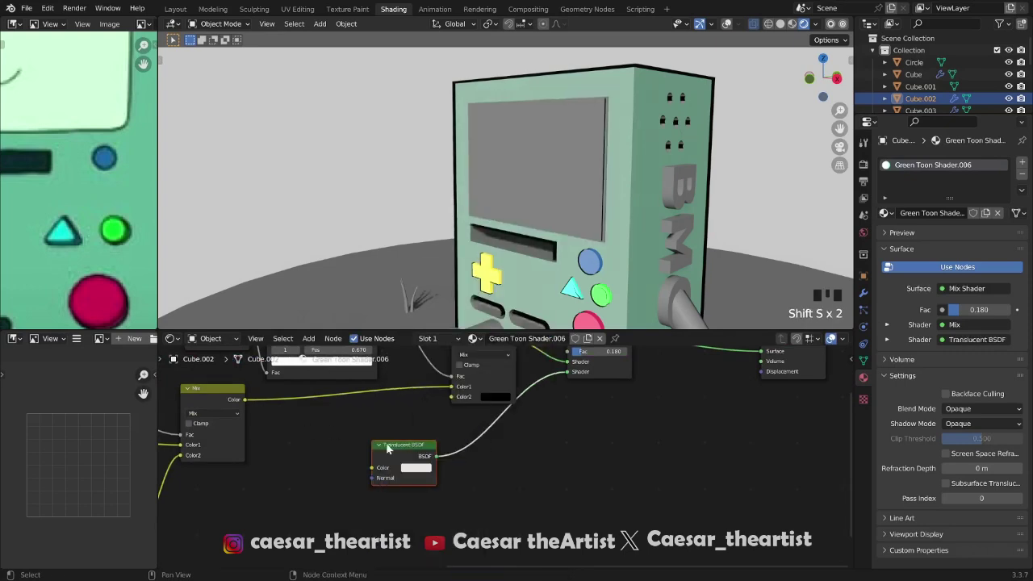
Switch the shader feeding the screen material's Mix Shader to Transparent BSDF and set the mix factor to 0.313
key(shift+s)
mouse_move(388, 445)
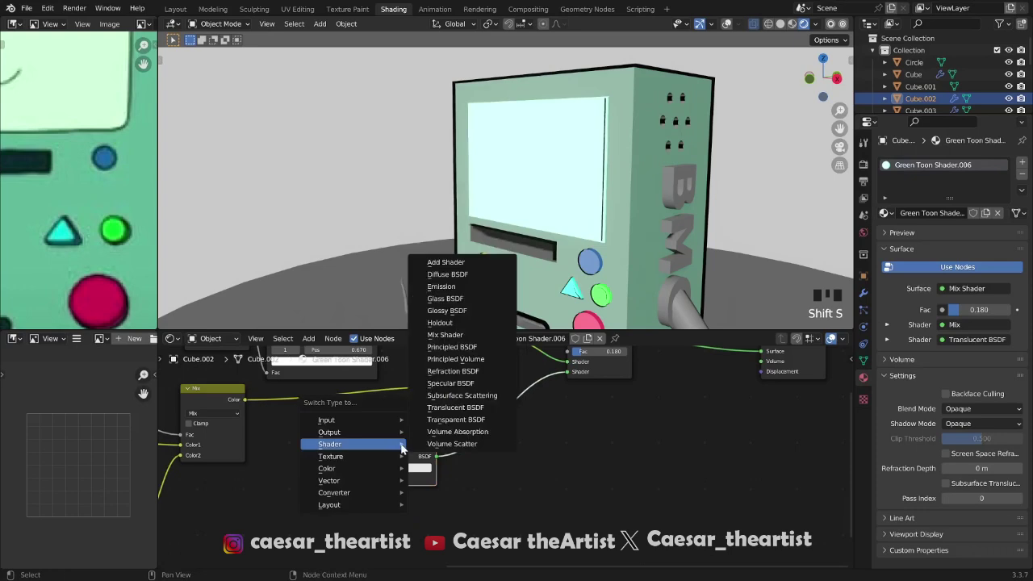
click(478, 420)
scroll(456, 470, up, 6)
middle_drag(454, 461, 565, 473)
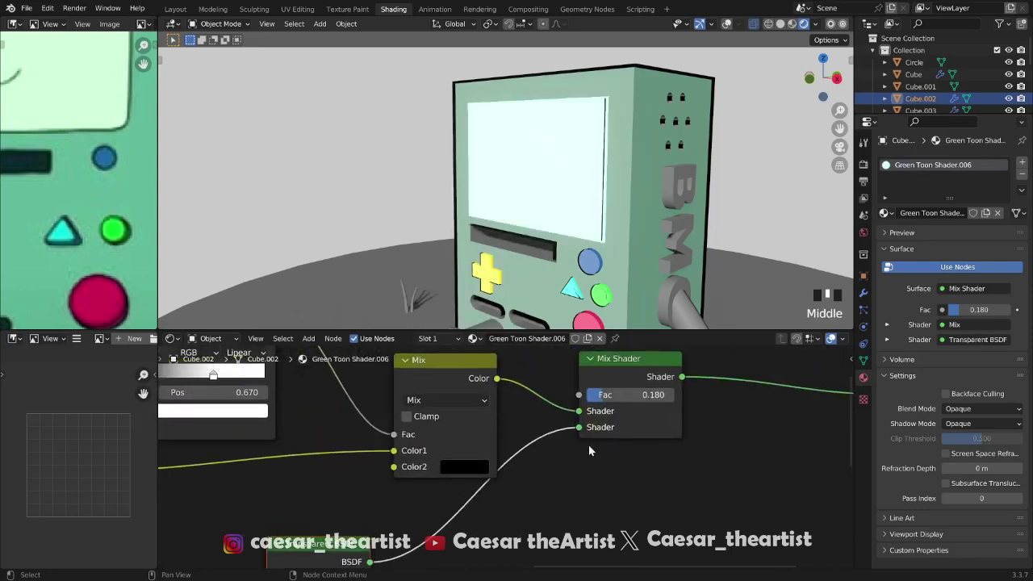
mouse_move(614, 395)
mouse_down()
mouse_move(648, 394)
mouse_move(639, 395)
mouse_up()
Check the screen panel's Solidify modifier and how the panel sits in the body from the side, then save
click(863, 294)
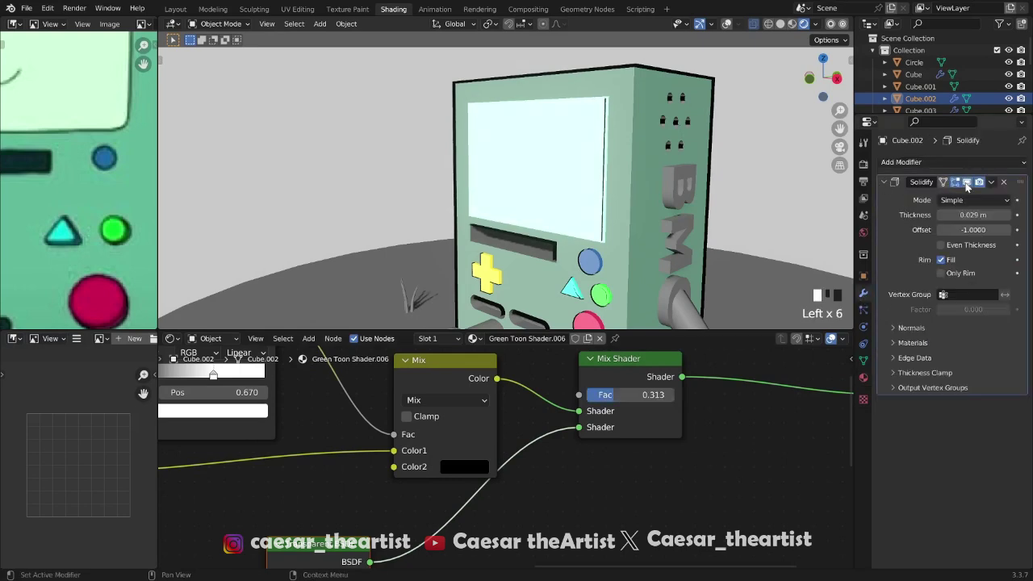
middle_drag(629, 173, 537, 173)
scroll(535, 173, up, 2)
key(g)
right_click(510, 164)
key(ctrl+s)
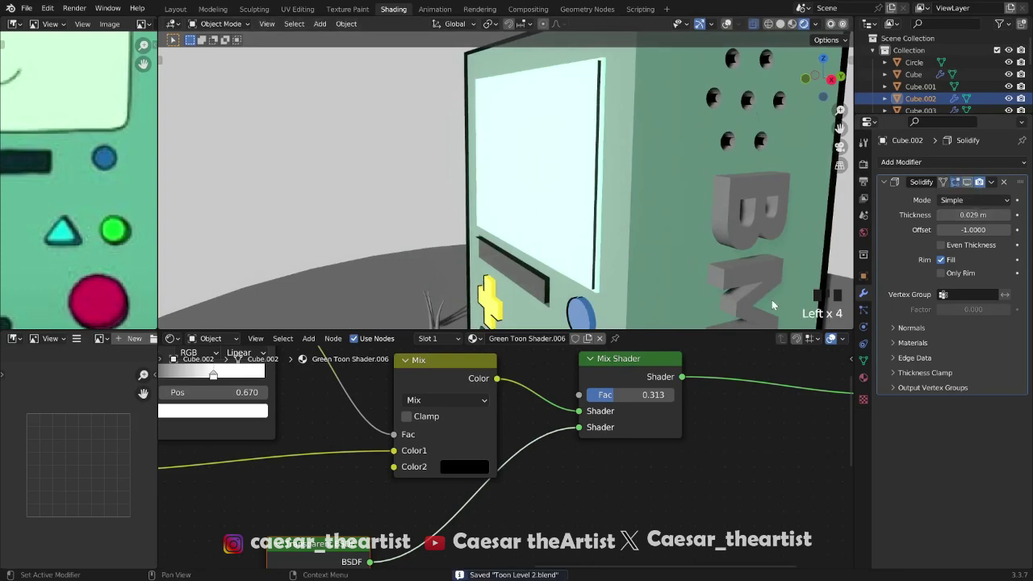
Enable Screen Space Refraction, set Blend Mode to Alpha Blend and Shadow Mode to None for the screen material, and save
click(863, 378)
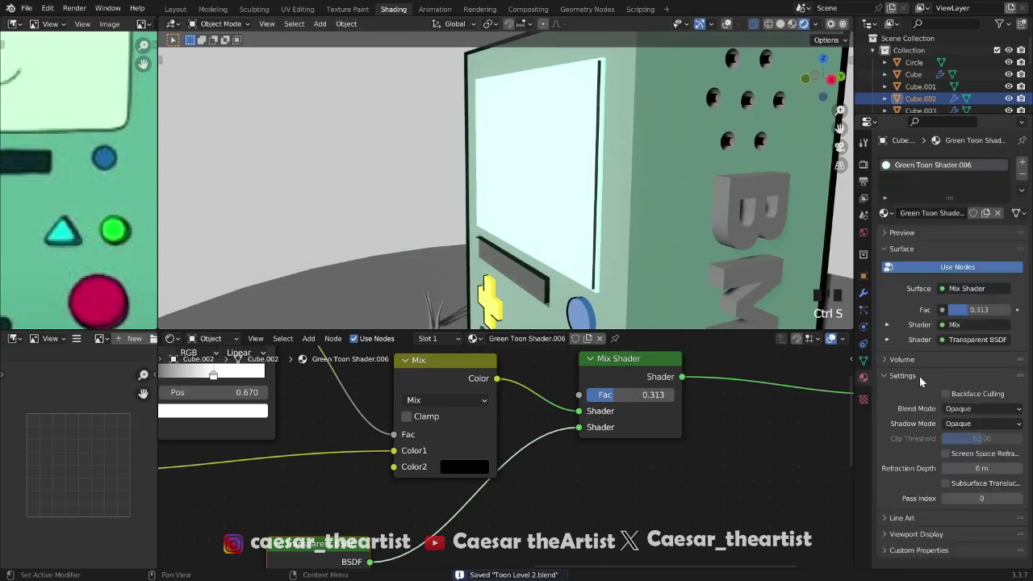
click(947, 454)
click(971, 409)
click(965, 423)
click(968, 409)
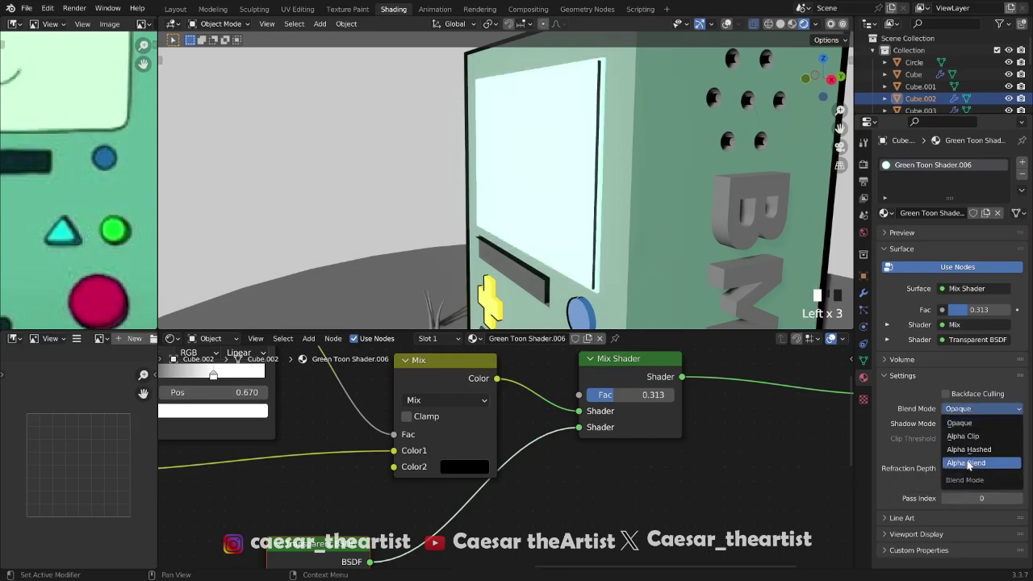
key(Return)
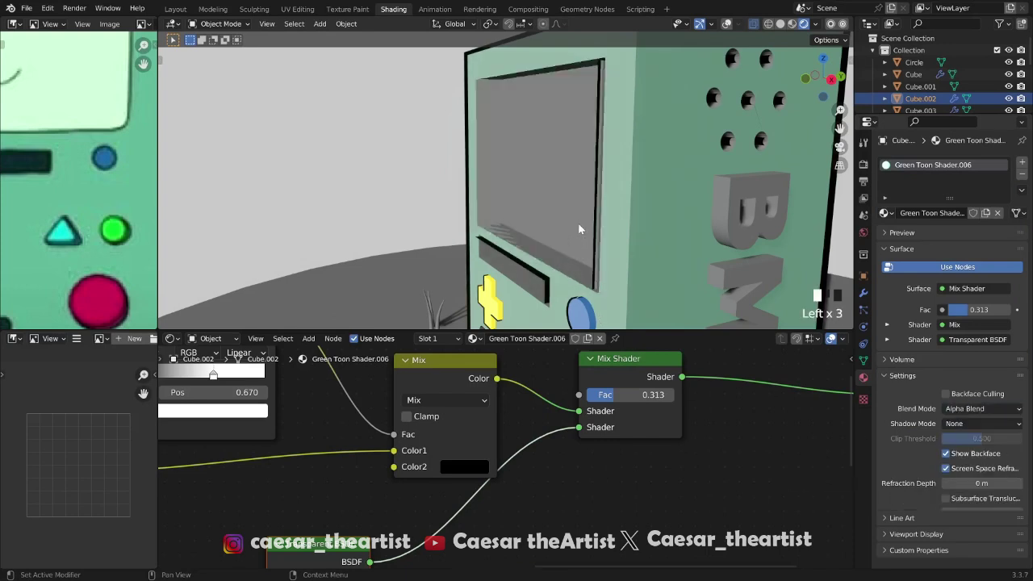
key(ctrl+s)
middle_drag(593, 227, 683, 230)
key(ctrl+s)
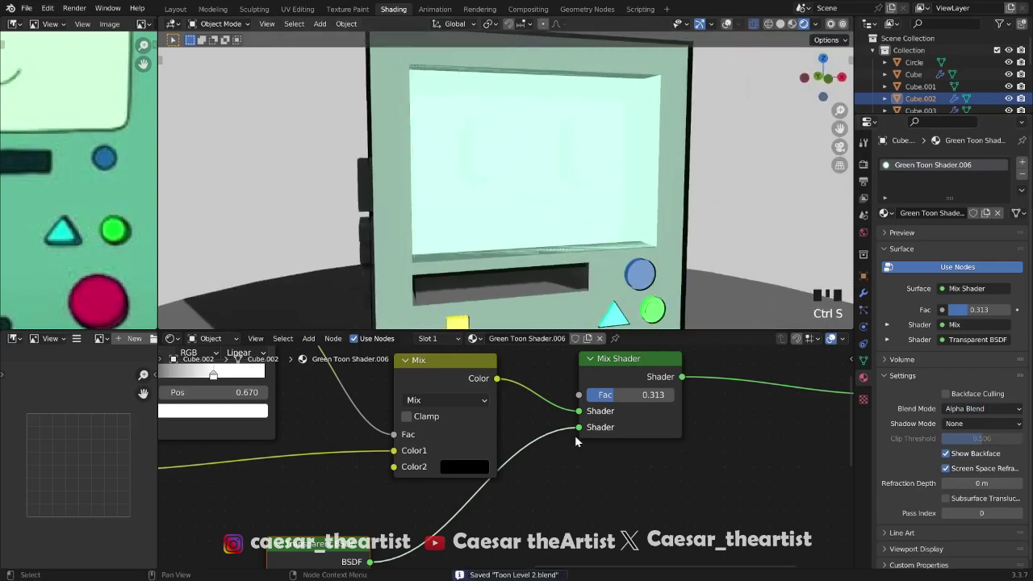
Raise the screen material's Mix Shader factor to 0.458 and save the file
drag(614, 412, 641, 412)
key(ctrl+s)
middle_drag(631, 234, 502, 207)
key(ctrl+s)
scroll(600, 220, down, 3)
key(ctrl+s)
key(ctrl+s)
Show the viewport overlays and assign Green Toon Shader to the wireframe object that cuts the screen and slot recesses
scroll(544, 242, up, 2)
middle_drag(545, 242, 620, 165)
click(730, 25)
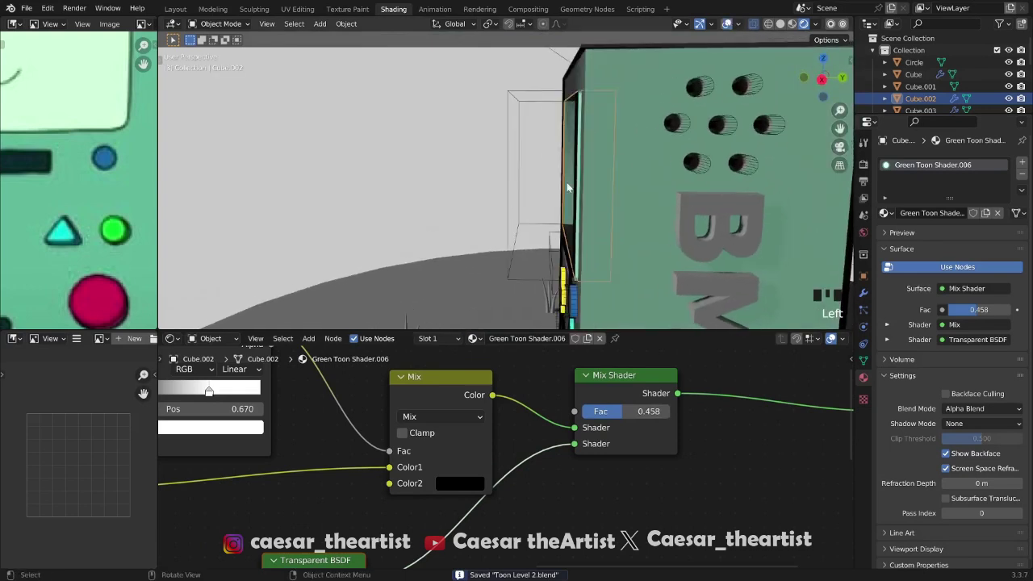
click(587, 258)
click(478, 338)
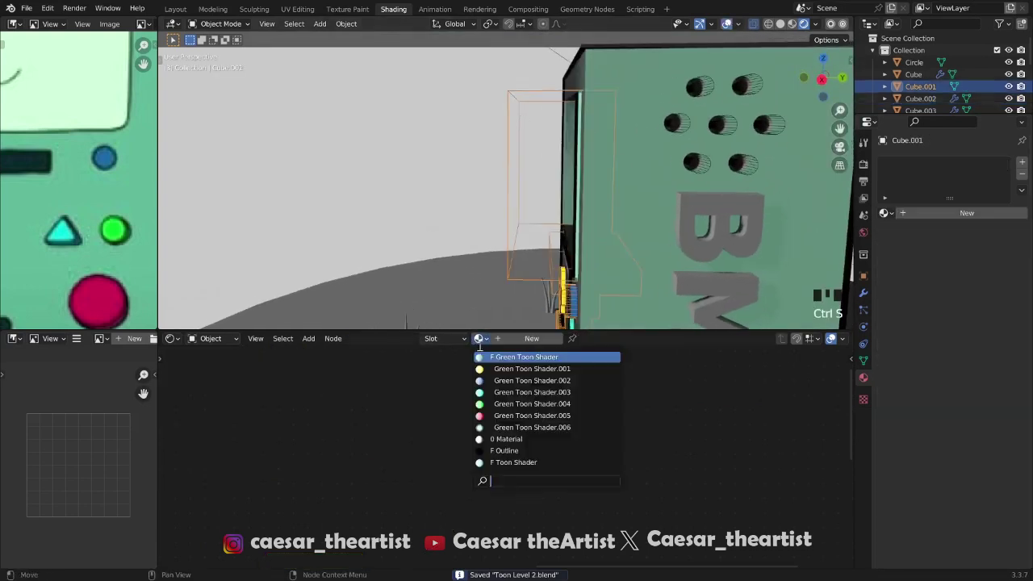
click(534, 363)
middle_drag(597, 185, 629, 168)
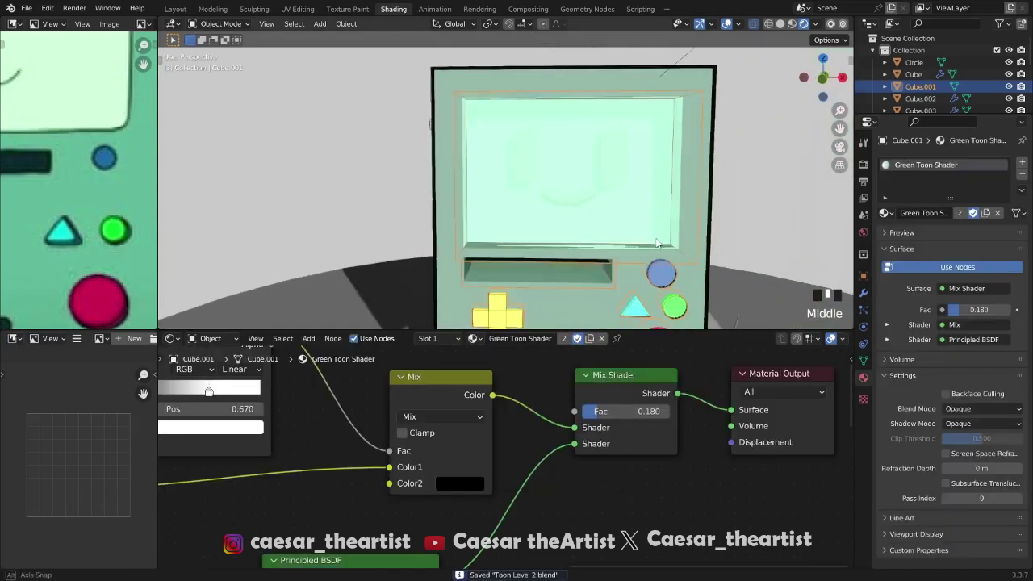
Select the character's eyes behind the screen and assign them the Outline material, saving the file
click(625, 165)
click(622, 166)
click(620, 167)
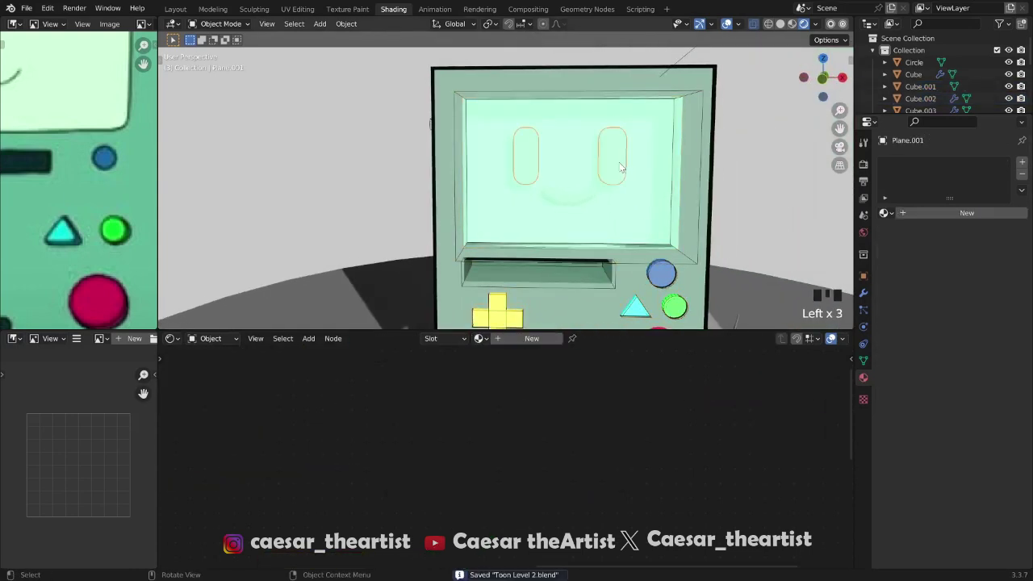
key(ctrl+s)
click(479, 338)
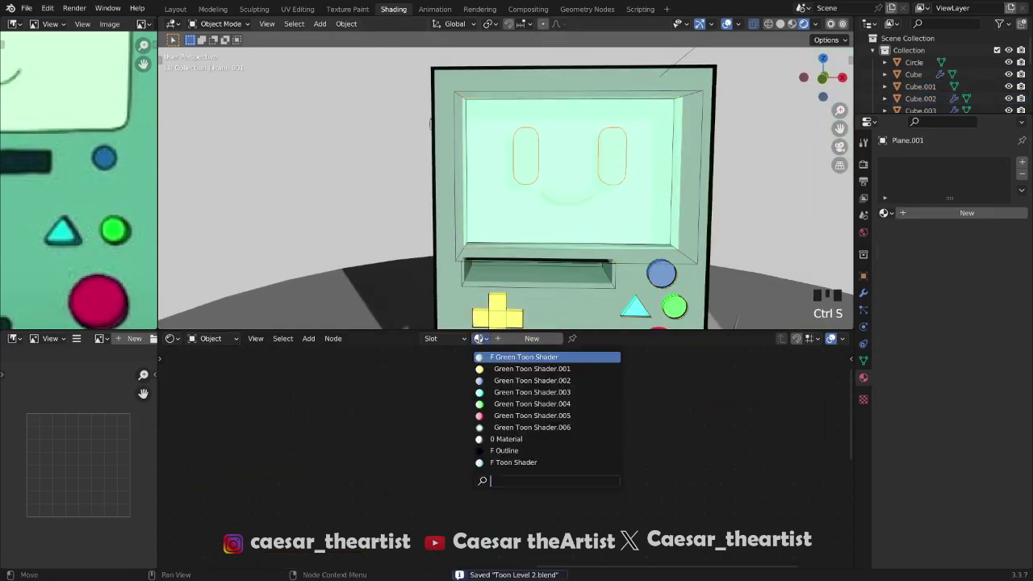
click(508, 451)
Select the character's mouth, assign it the Outline material and save the file
middle_drag(562, 242, 558, 223)
middle_drag(558, 224, 553, 205)
click(408, 168)
scroll(578, 211, up, 1)
click(578, 214)
click(582, 209)
click(582, 208)
click(479, 338)
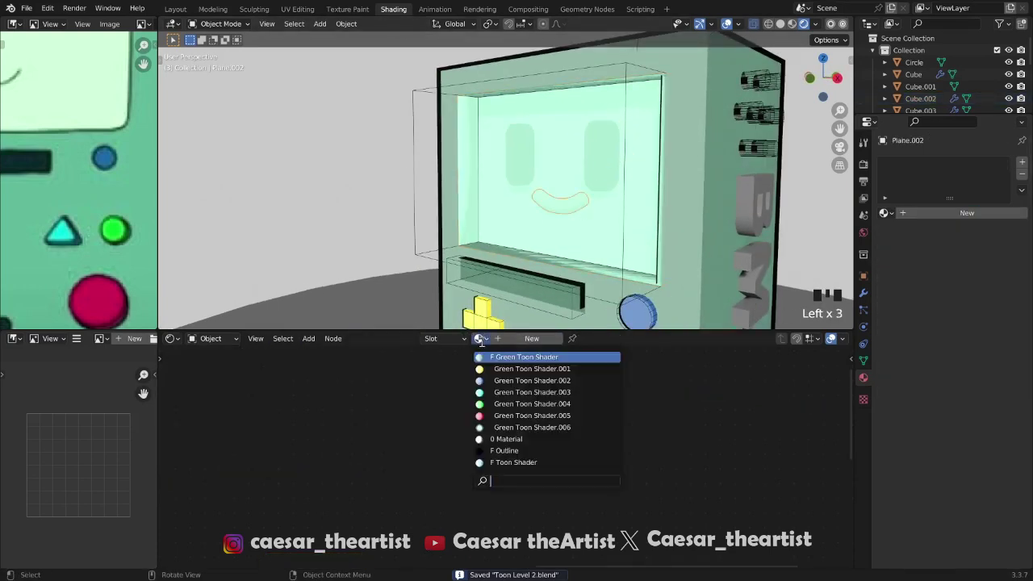
click(540, 451)
key(ctrl+s)
Select the screen panel, raise its Mix Shader factor to 0.941 and desaturate its RGB colour to near white
click(636, 174)
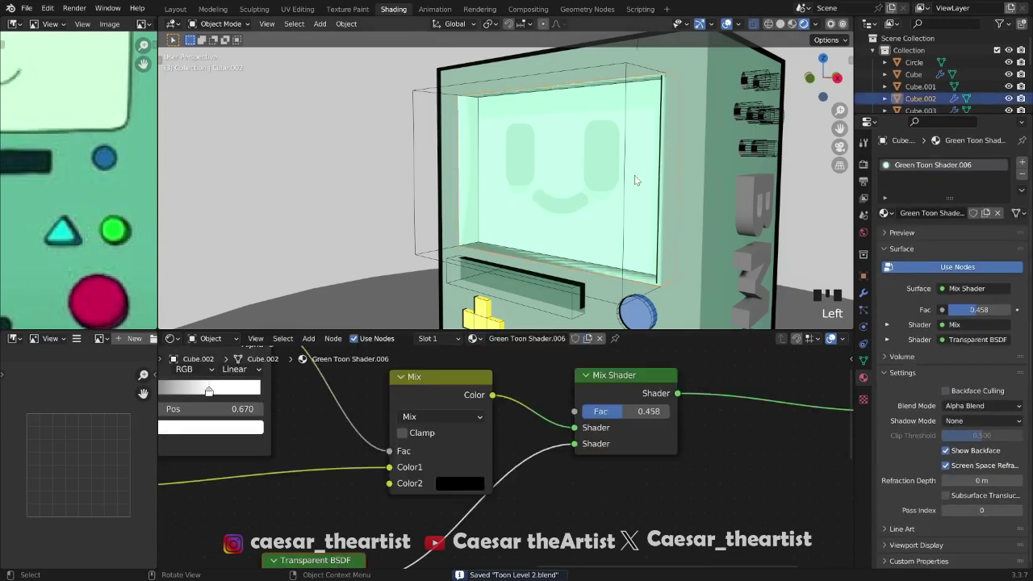
drag(636, 410, 666, 411)
scroll(645, 411, down, 17)
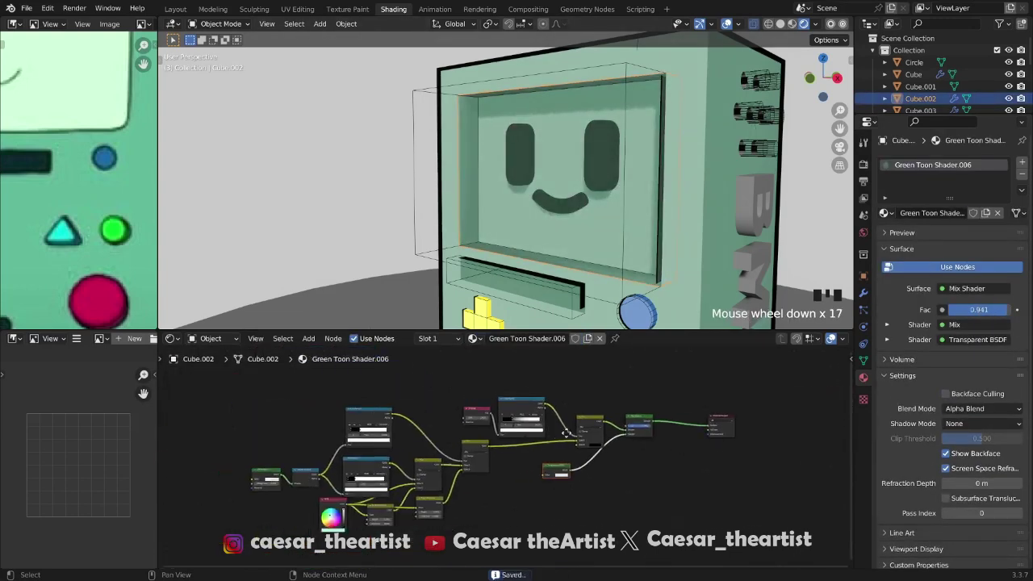
scroll(392, 484, up, 11)
click(383, 498)
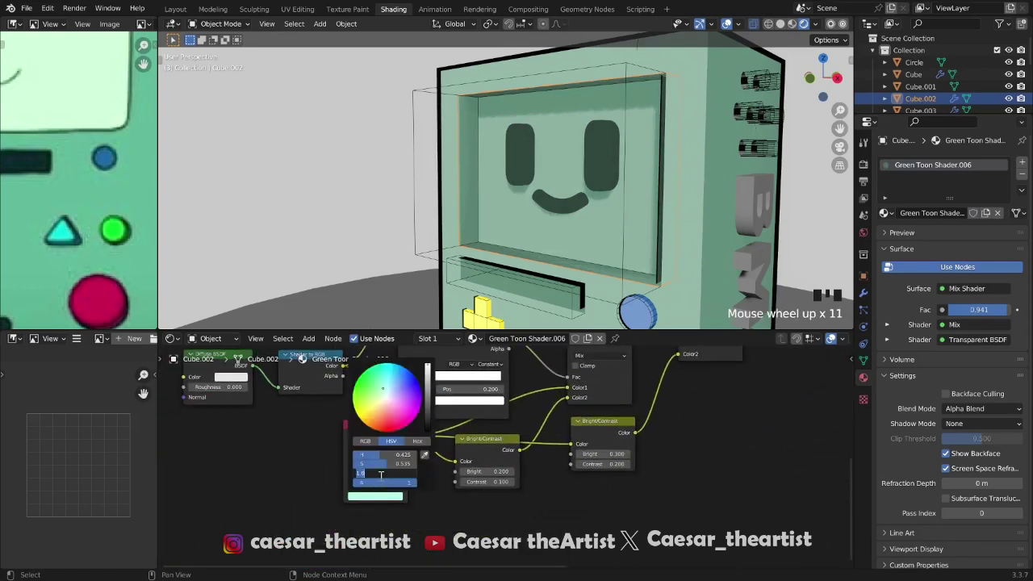
drag(388, 466, 352, 466)
Save the file and set the screen material's Mix Shader factor to 0.752
scroll(703, 408, down, 8)
scroll(733, 415, up, 4)
middle_drag(736, 418, 488, 502)
scroll(662, 462, up, 1)
middle_drag(652, 387, 635, 450)
key(ctrl+s)
scroll(663, 459, up, 2)
drag(789, 414, 759, 414)
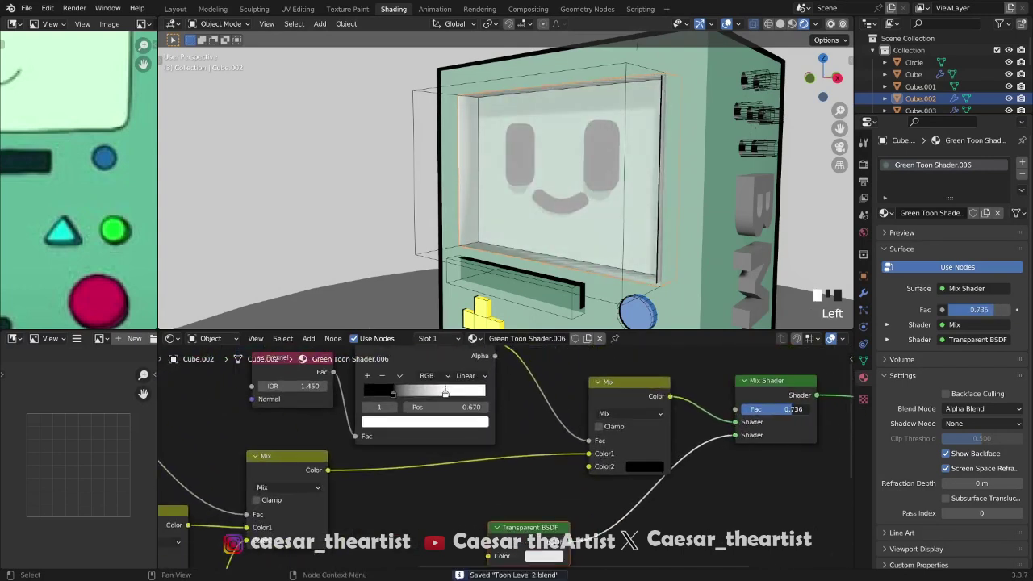
Deselect everything, save the file and examine the see-through screen and the whole character
middle_drag(627, 244, 556, 196)
key(alt+a)
key(ctrl+s)
scroll(660, 199, down, 5)
scroll(604, 215, up, 4)
scroll(565, 178, down, 5)
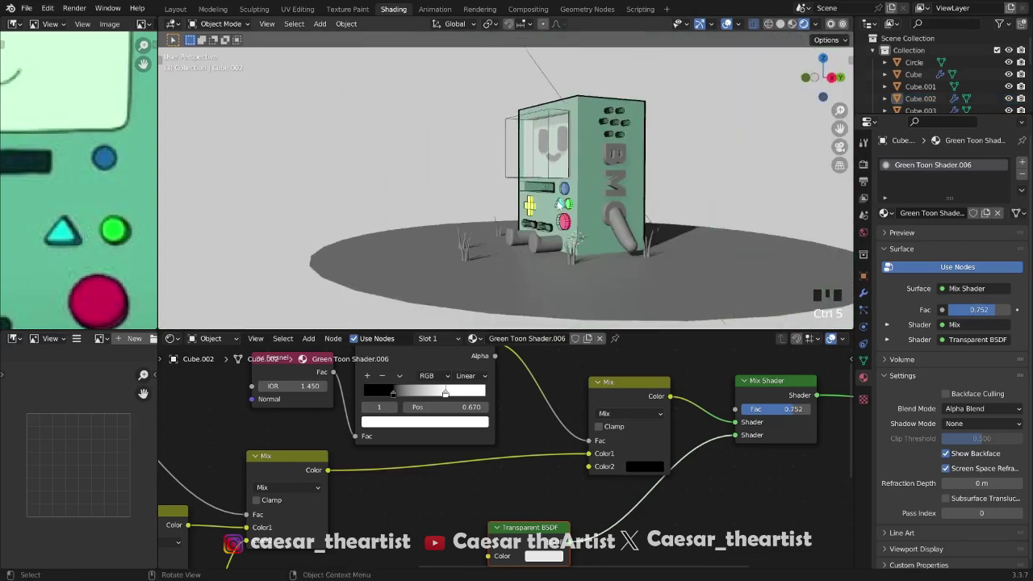
scroll(590, 139, up, 5)
key(ctrl+s)
Assign the Outline material to the BMO side lettering, save the file and examine the letters from both sides
click(561, 144)
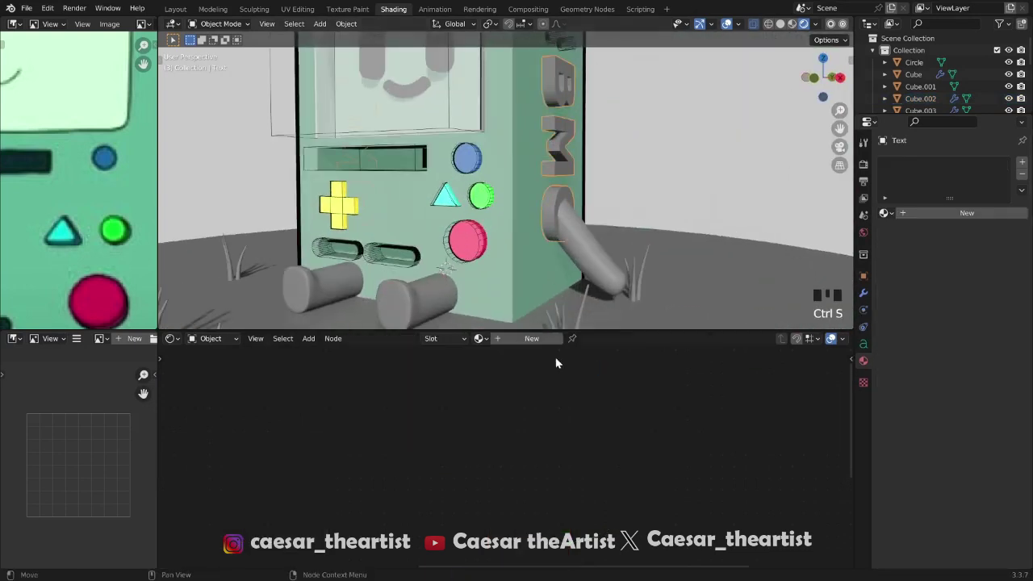
click(484, 339)
click(530, 452)
shift+middle_drag(569, 106, 534, 182)
scroll(595, 182, up, 4)
key(ctrl+s)
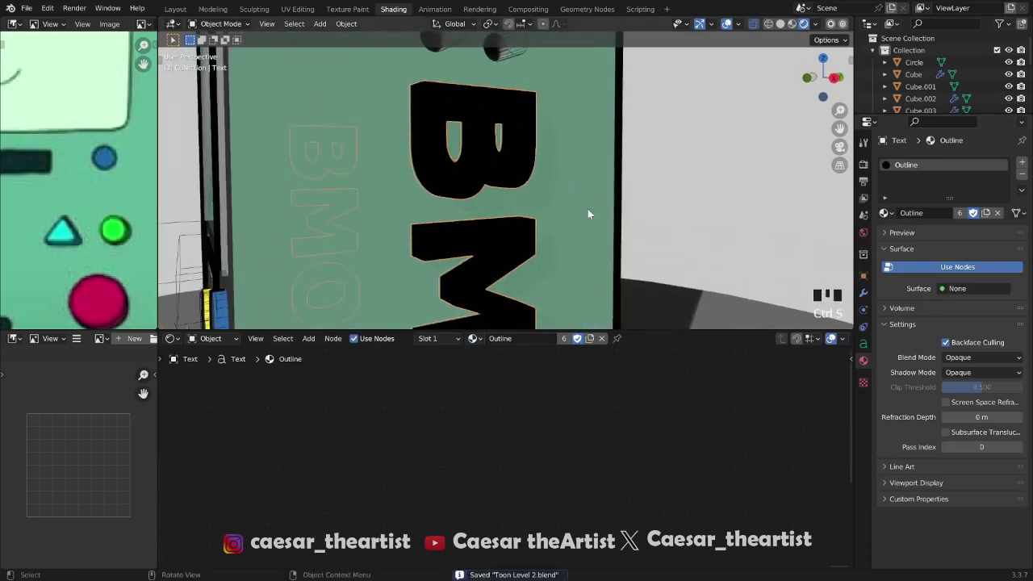
scroll(601, 198, down, 5)
middle_drag(619, 184, 459, 188)
scroll(492, 186, up, 3)
Replace the BMO lettering's material with a single-user copy of Green Toon Shader
click(526, 183)
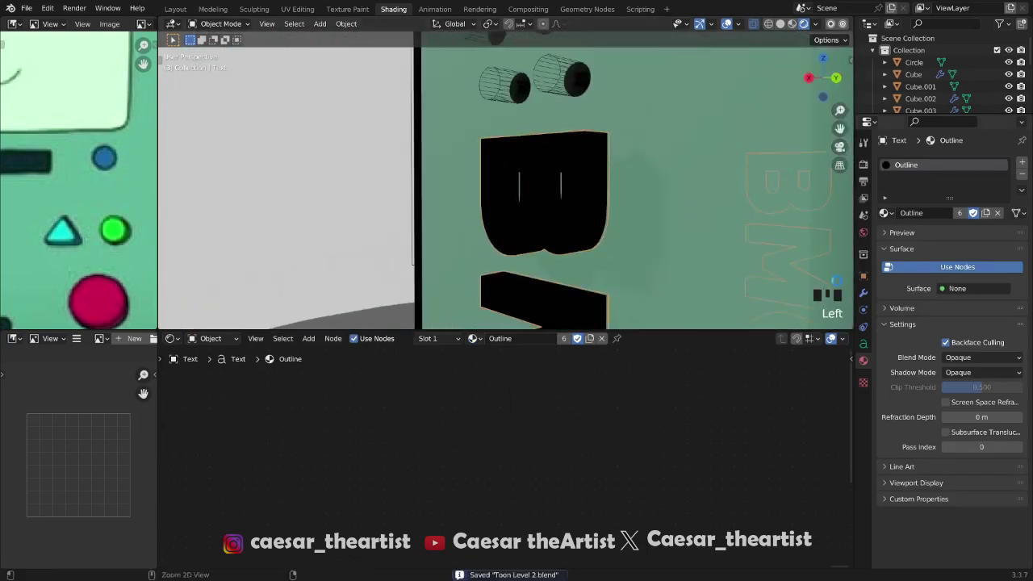
click(473, 339)
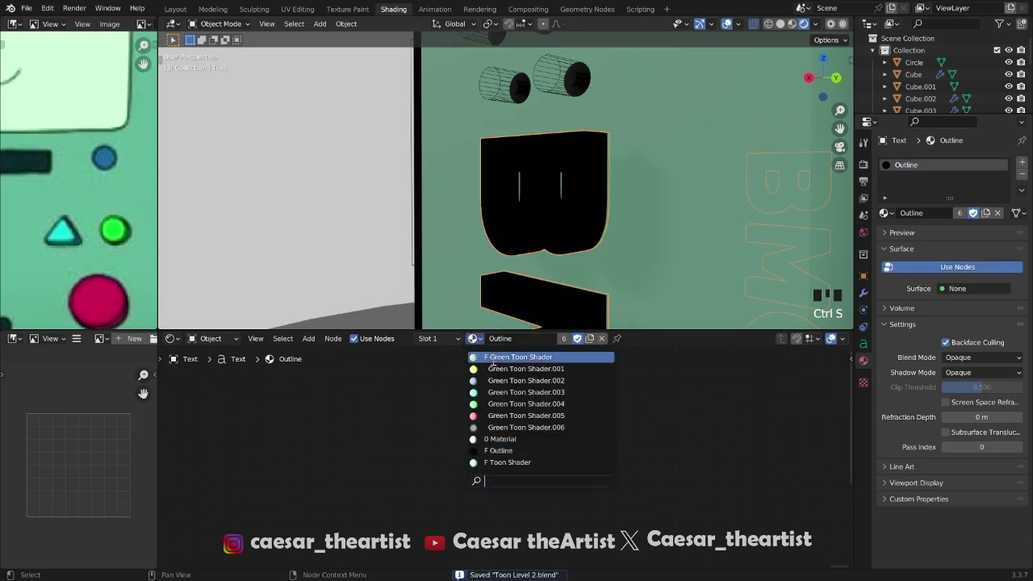
click(493, 360)
scroll(569, 406, down, 4)
Set the lettering material's RGB colour to near black with saturation 0 and save the file
middle_drag(287, 517, 402, 468)
scroll(402, 469, up, 3)
click(415, 512)
click(416, 509)
mouse_move(420, 469)
mouse_down()
mouse_move(397, 469)
mouse_move(411, 479)
mouse_up()
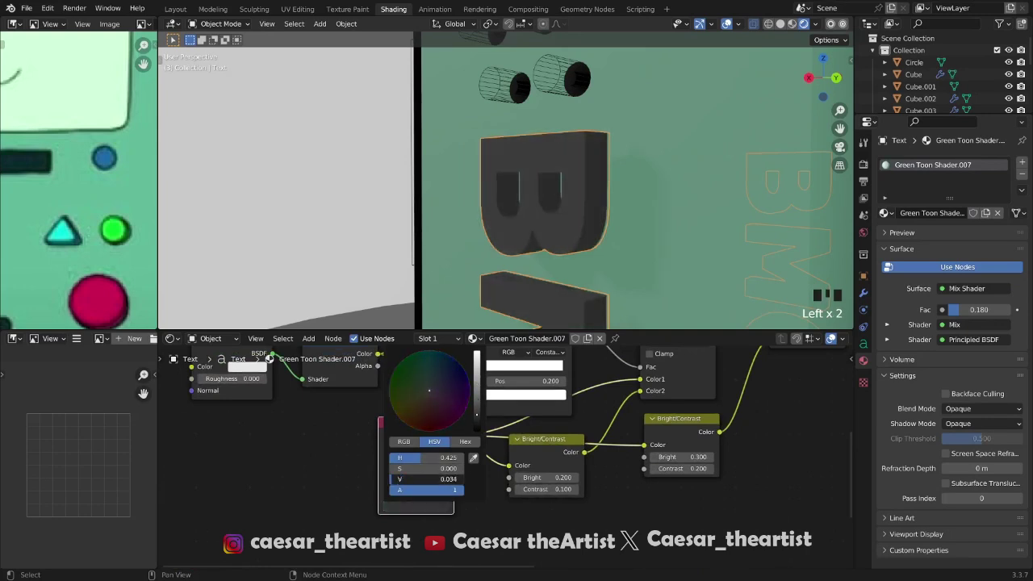
scroll(571, 248, down, 3)
key(ctrl+s)
key(ctrl+s)
Add a second Solidify modifier to the BMO lettering with thickness -0.016 m, flipped normals and material offset 1
middle_drag(572, 247, 817, 215)
scroll(817, 215, up, 3)
click(863, 294)
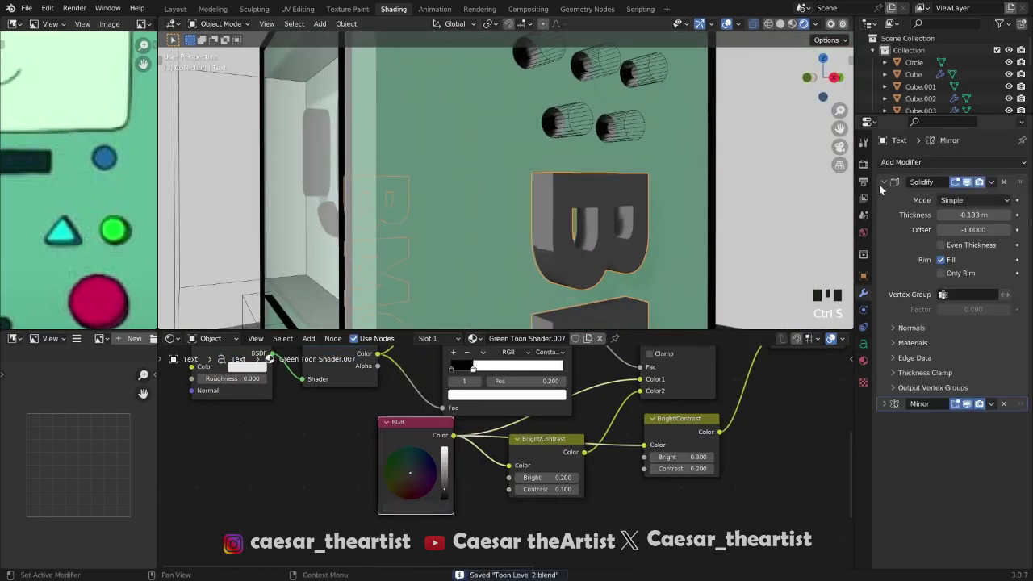
click(884, 182)
click(906, 162)
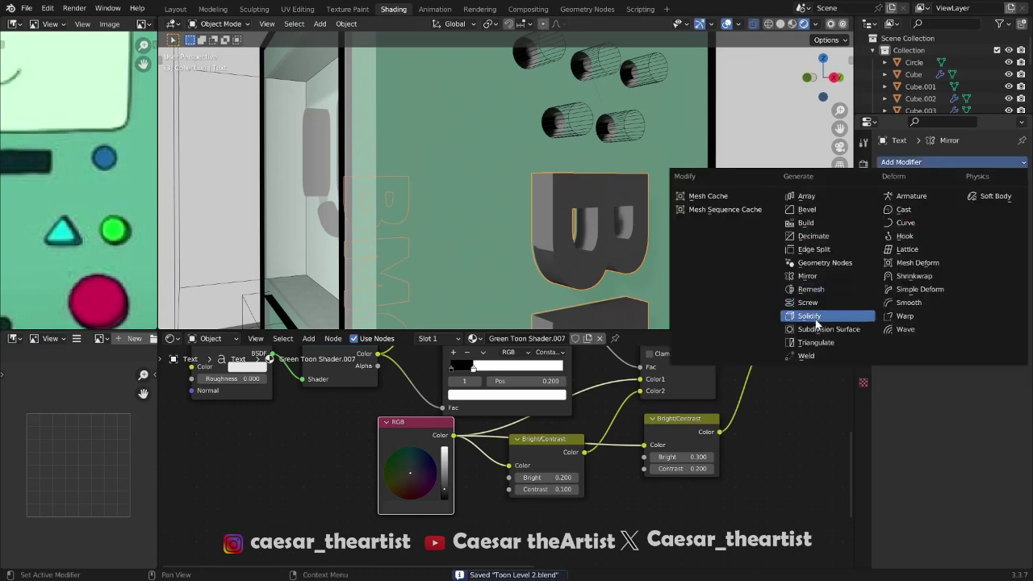
click(810, 316)
mouse_move(977, 247)
shift+mouse_down()
mouse_move(993, 247)
mouse_move(956, 247)
mouse_move(965, 247)
shift+mouse_up()
click(957, 360)
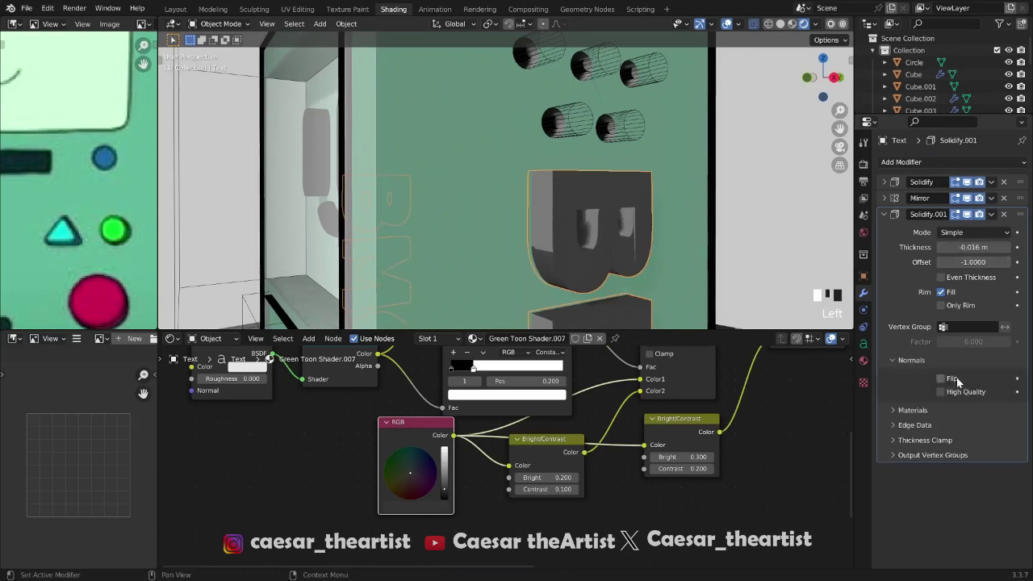
click(964, 381)
click(917, 410)
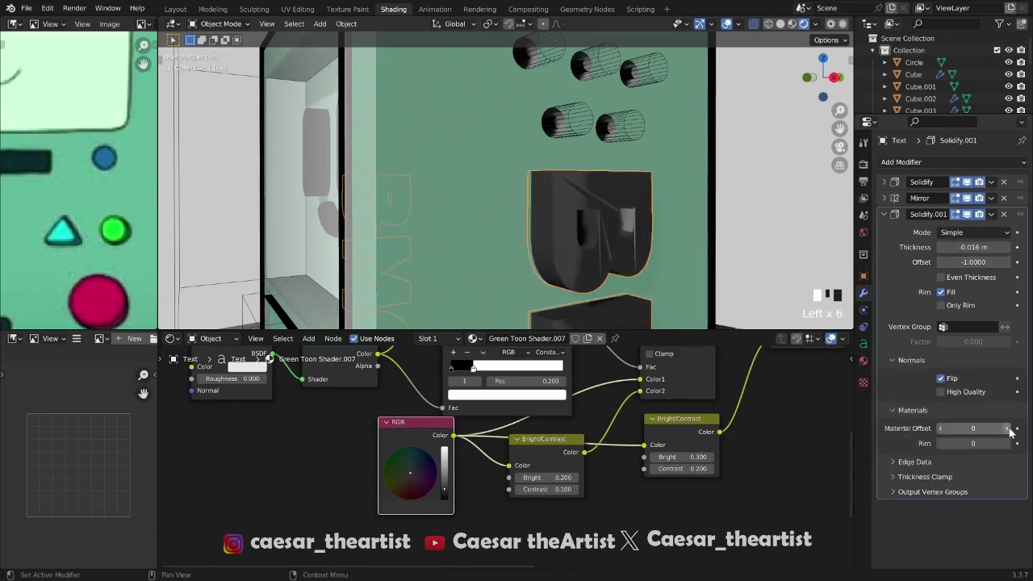
Add a second material slot with the Outline material to the BMO lettering and save the file
click(863, 361)
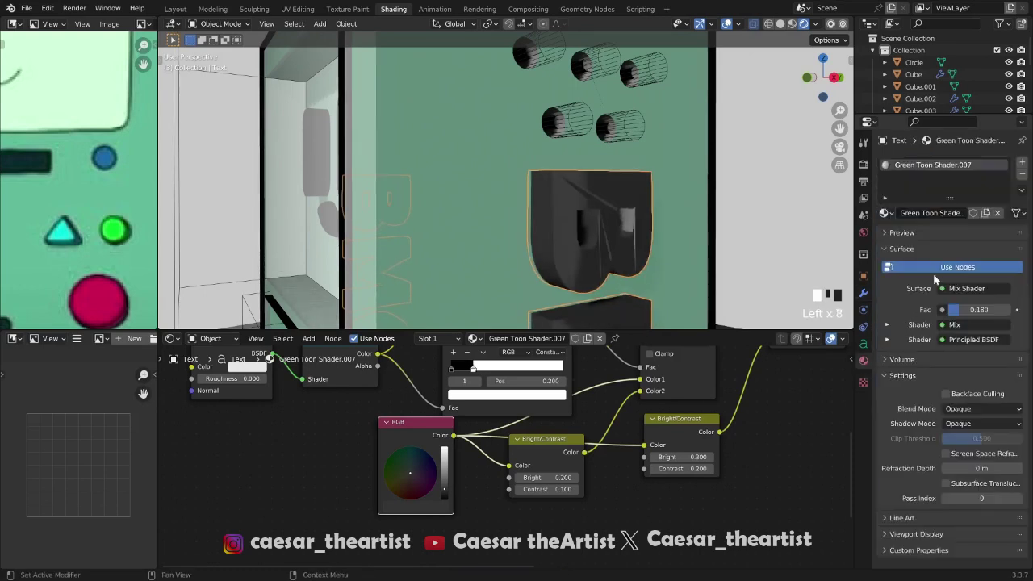
click(1022, 164)
click(888, 234)
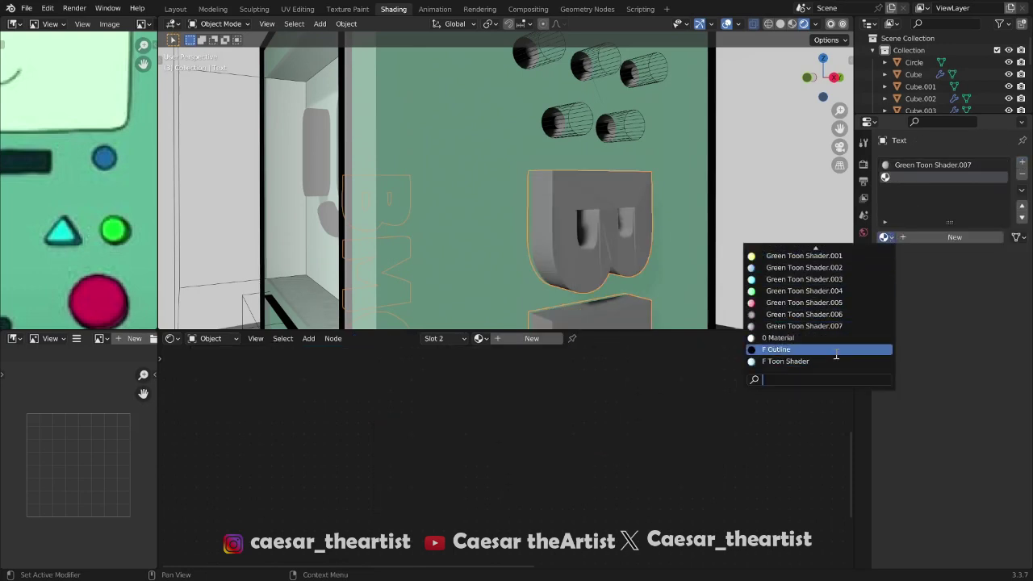
click(827, 350)
key(ctrl+s)
Set the lettering's outline Solidify thickness to -0.019 m and check the letters from the side
click(864, 294)
shift+drag(965, 248, 981, 248)
shift+drag(974, 247, 964, 247)
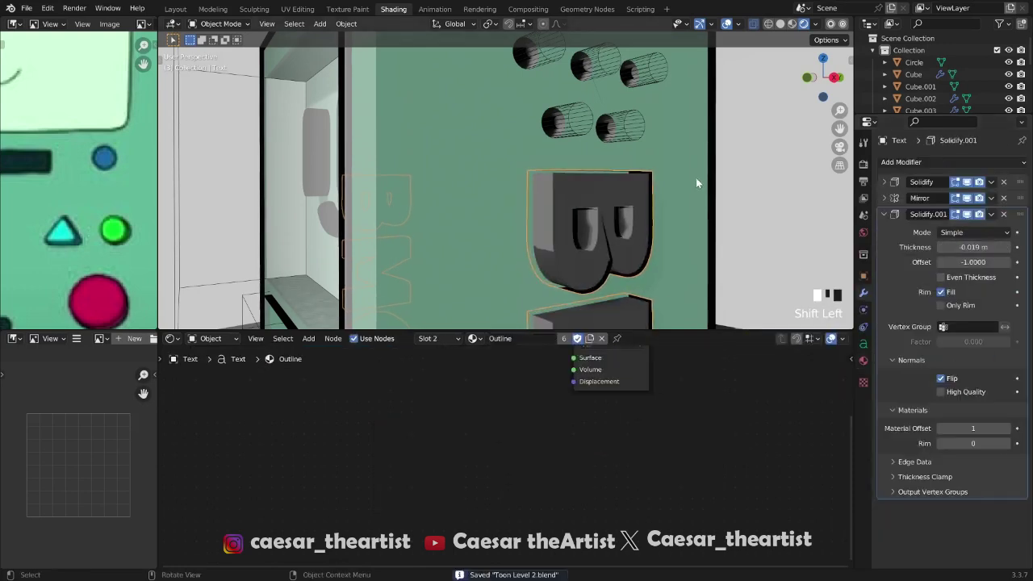
middle_drag(706, 182, 629, 179)
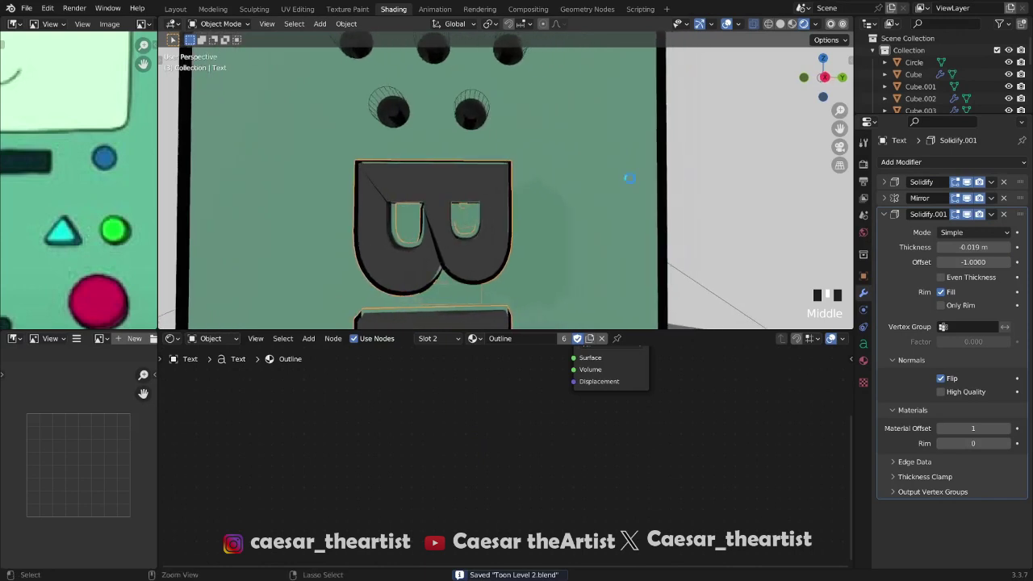
Turn off the lettering's first Solidify modifier in the viewport, isolate the text in local view and save the file
click(969, 182)
middle_drag(382, 213, 545, 183)
scroll(452, 202, down, 4)
scroll(545, 184, up, 3)
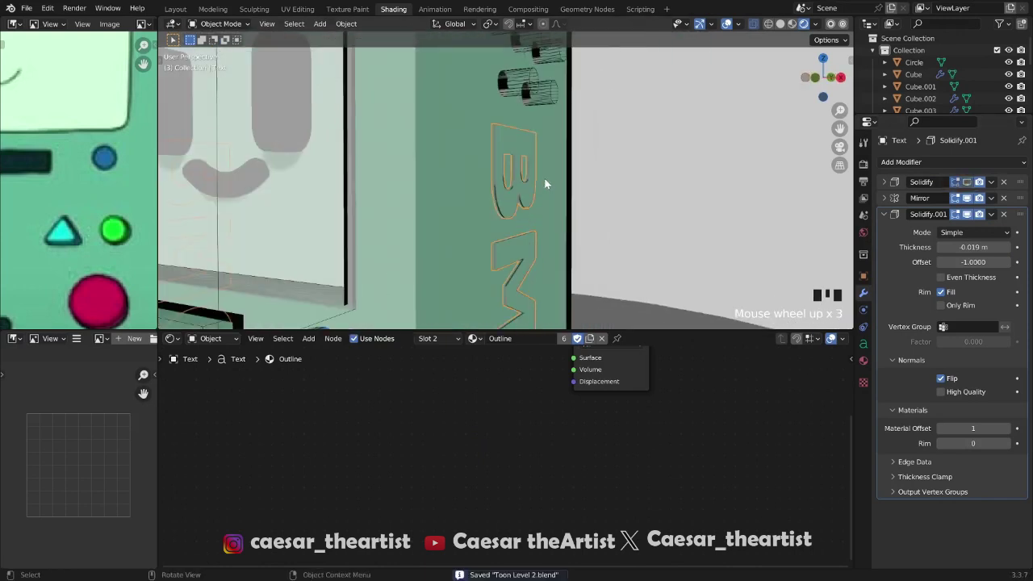
key(KP_Divide)
scroll(626, 121, up, 6)
key(ctrl+s)
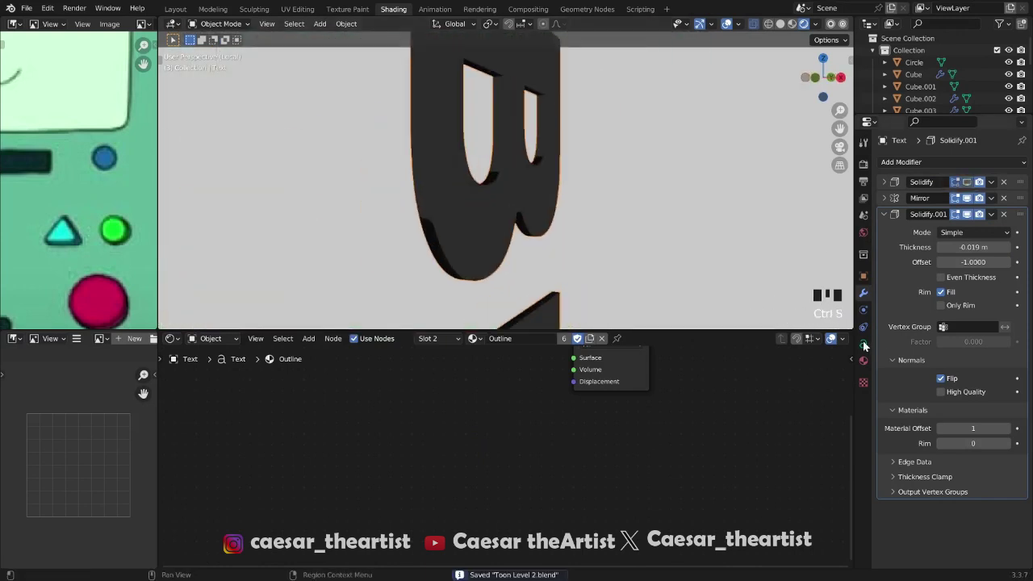
Extrude the BMO text by 0.061 m through its geometry settings and save the file
click(863, 345)
click(905, 287)
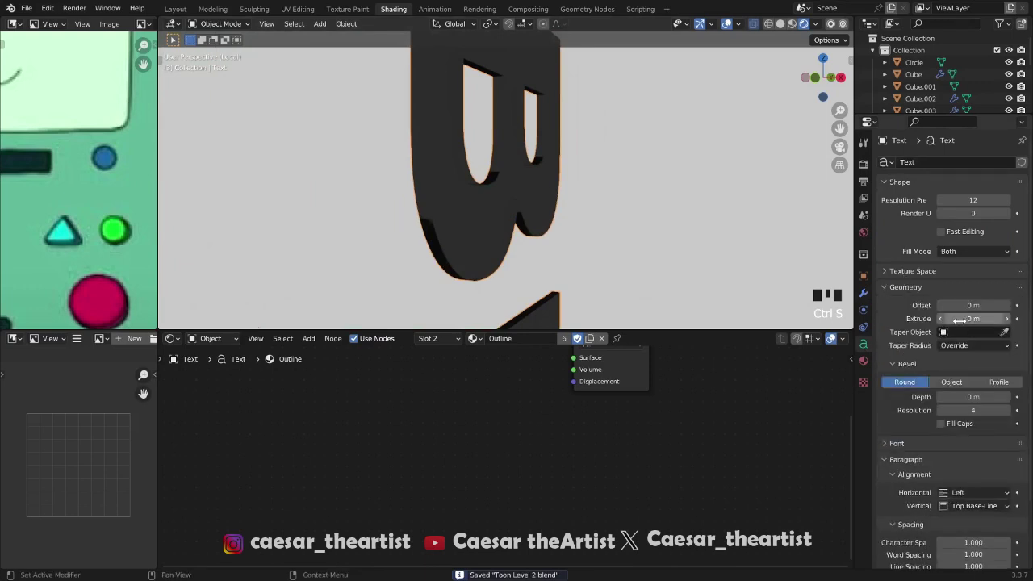
shift+drag(951, 321, 1002, 321)
scroll(832, 268, down, 5)
middle_drag(831, 268, 807, 267)
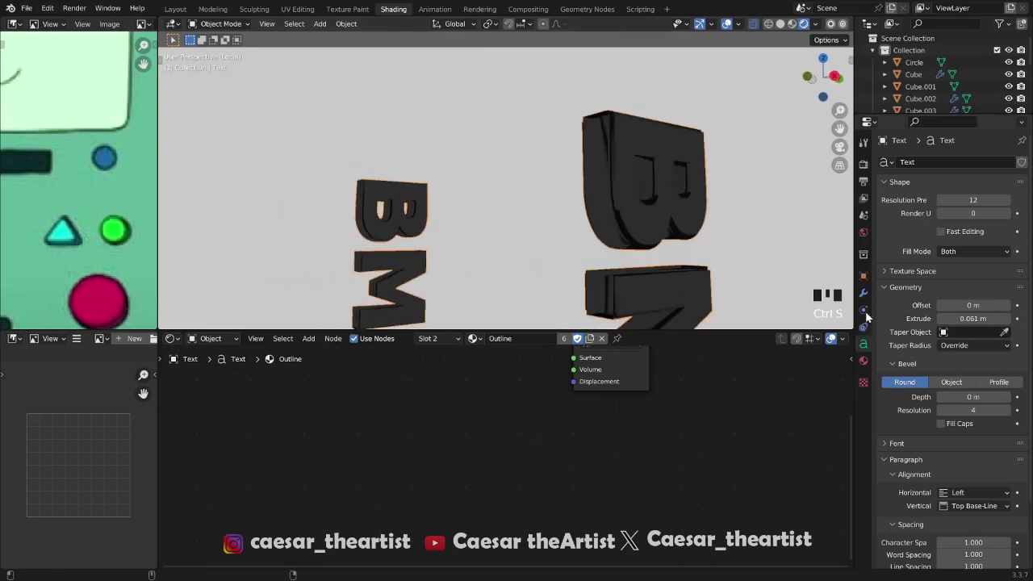
key(ctrl+s)
Toggle the outline Solidify modifier's viewport display repeatedly to compare the extruded letters with and without it
click(864, 293)
middle_drag(673, 202, 685, 177)
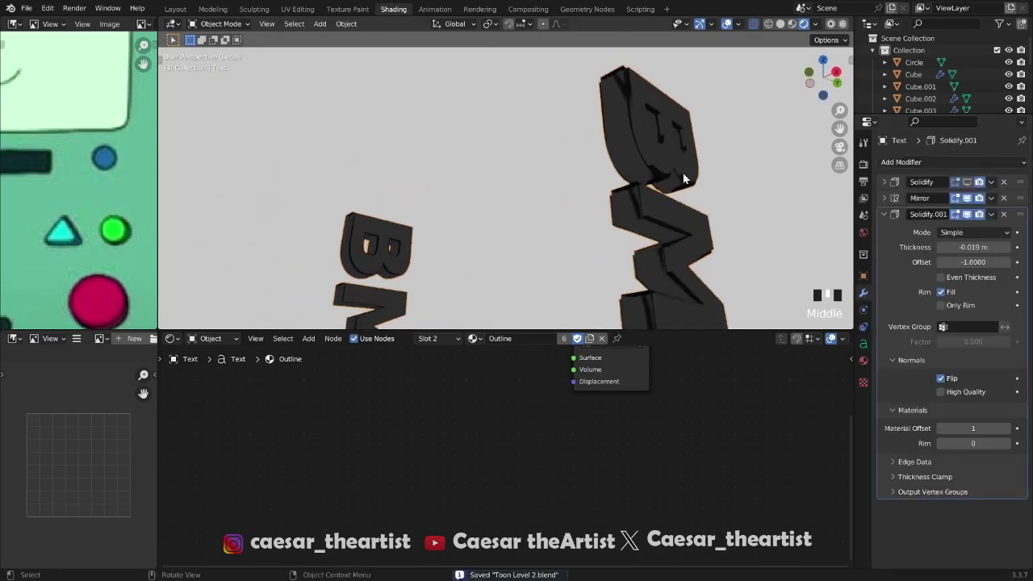
scroll(686, 177, up, 2)
click(967, 214)
click(967, 214)
click(967, 215)
click(967, 215)
click(967, 214)
click(967, 214)
click(967, 215)
click(967, 215)
click(967, 215)
click(967, 215)
click(969, 215)
Delete the lettering's outline Solidify modifier and turn the first Solidify back on in the viewport
click(1004, 215)
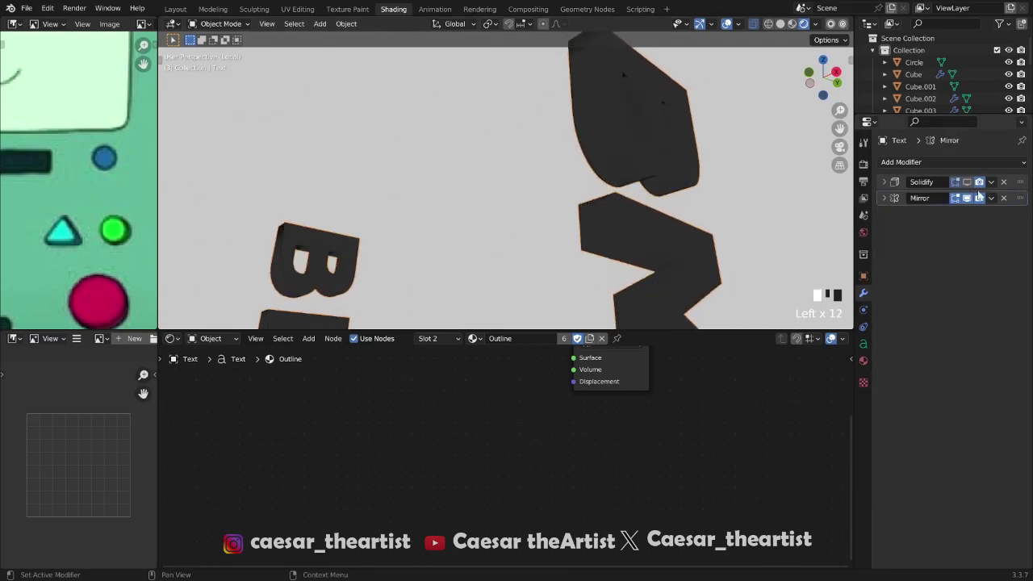
click(967, 181)
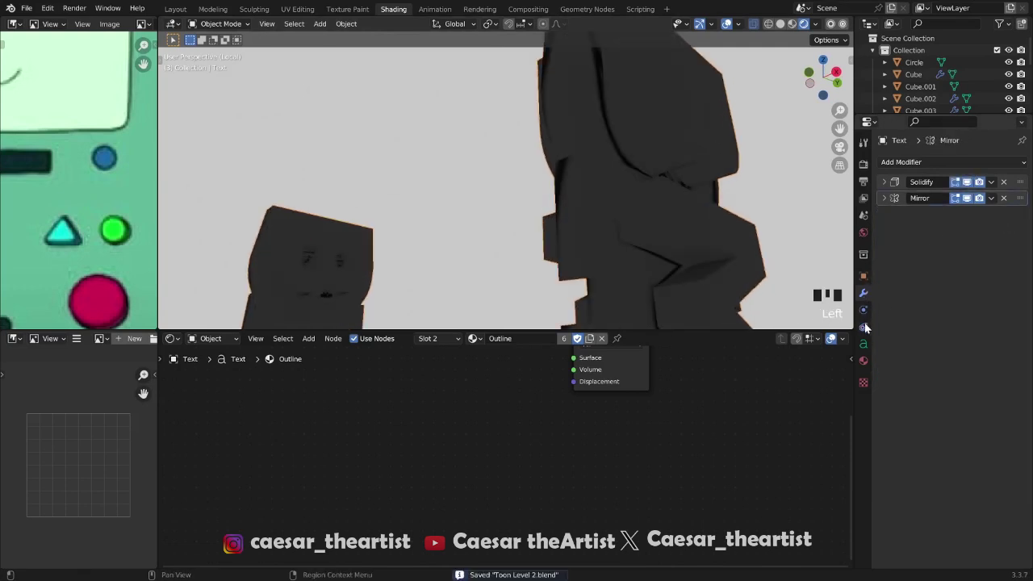
Set the BMO text's Extrude to 0 m and leave local view to bring back the whole scene
click(864, 344)
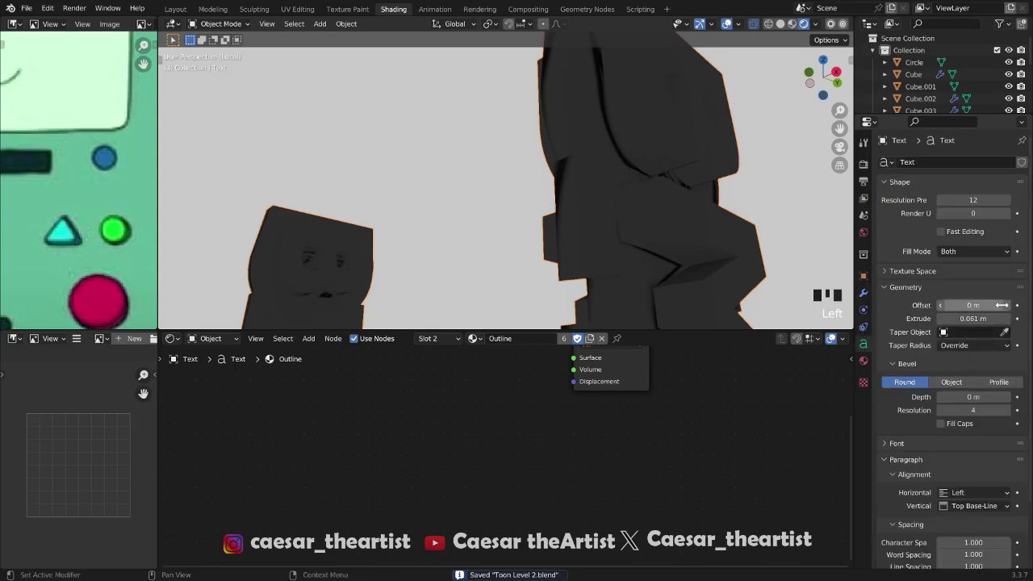
click(979, 319)
text(0)
key(Return)
middle_drag(656, 204, 587, 265)
scroll(597, 238, down, 8)
key(slash)
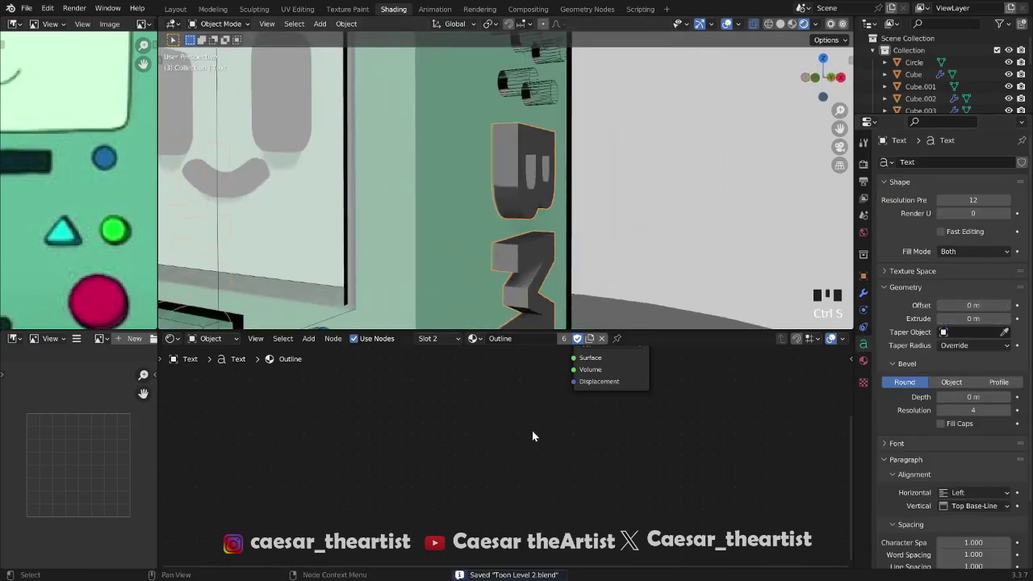
Remove the Outline material slot from the BMO lettering
scroll(523, 434, down, 6)
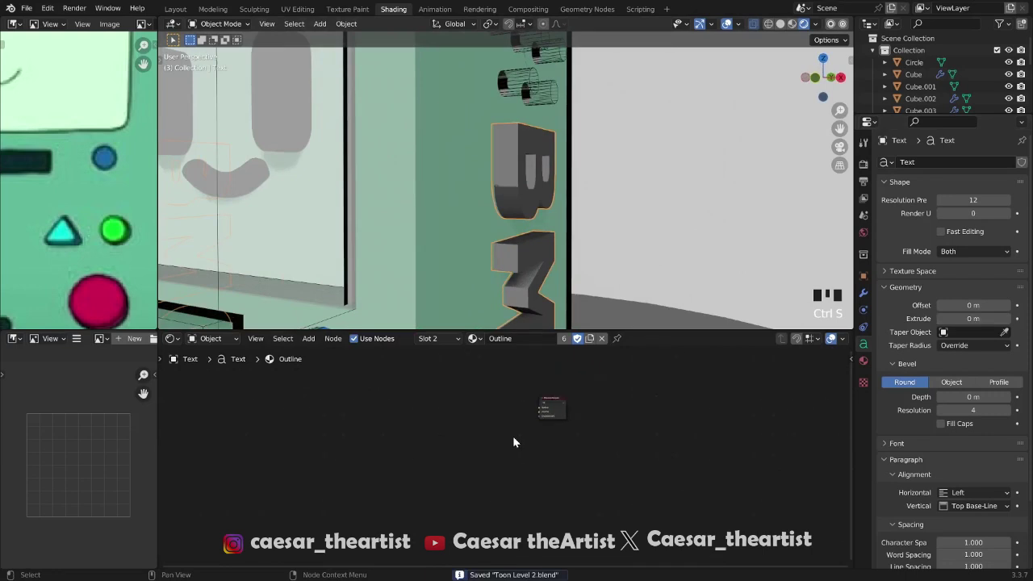
click(864, 360)
click(1023, 174)
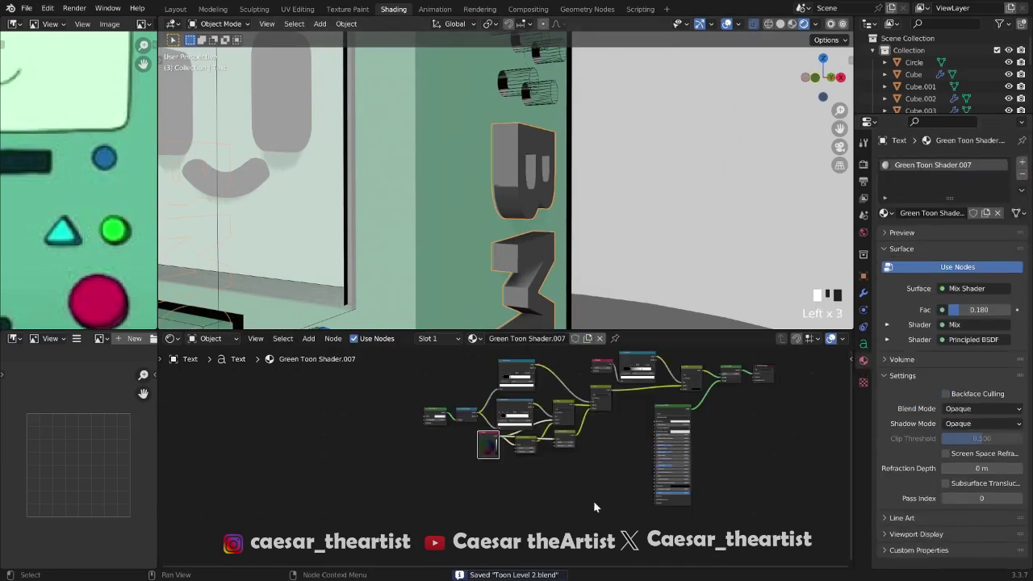
Set the RGB node of the lettering's toon material to pure black and save the file
scroll(454, 418, up, 5)
click(415, 436)
drag(412, 406, 396, 414)
key(Return)
middle_drag(685, 180, 637, 203)
key(ctrl+s)
scroll(619, 160, up, 7)
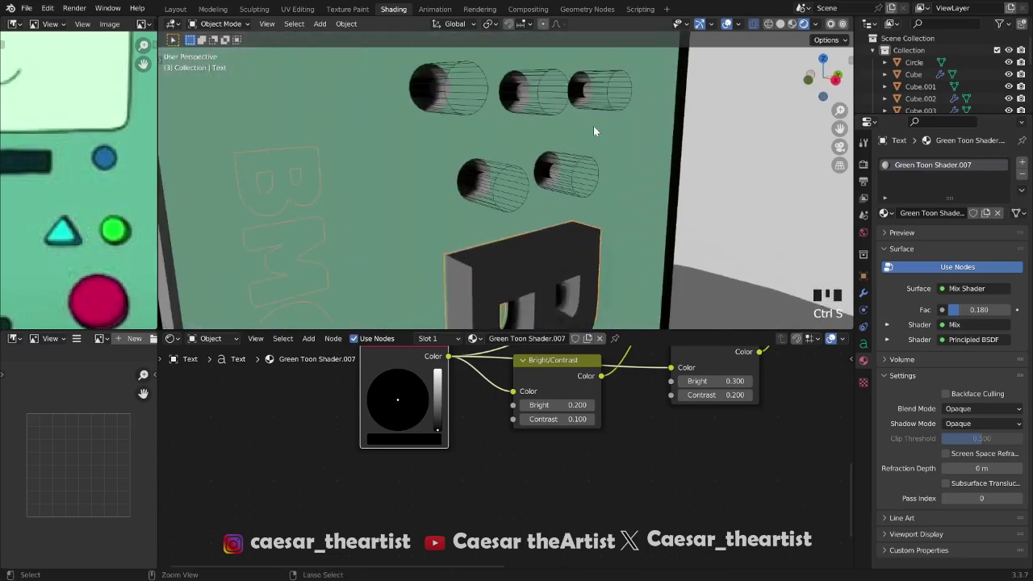
Assign the Green Toon Shader material to the round side-hole cutter object and save the file
shift+middle_drag(607, 97, 607, 135)
click(607, 136)
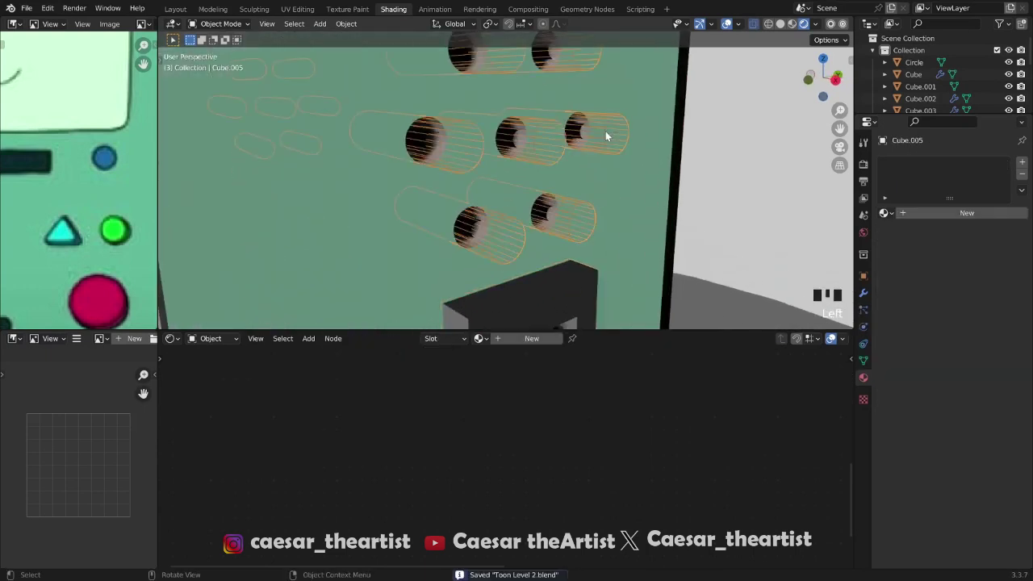
click(884, 213)
click(815, 241)
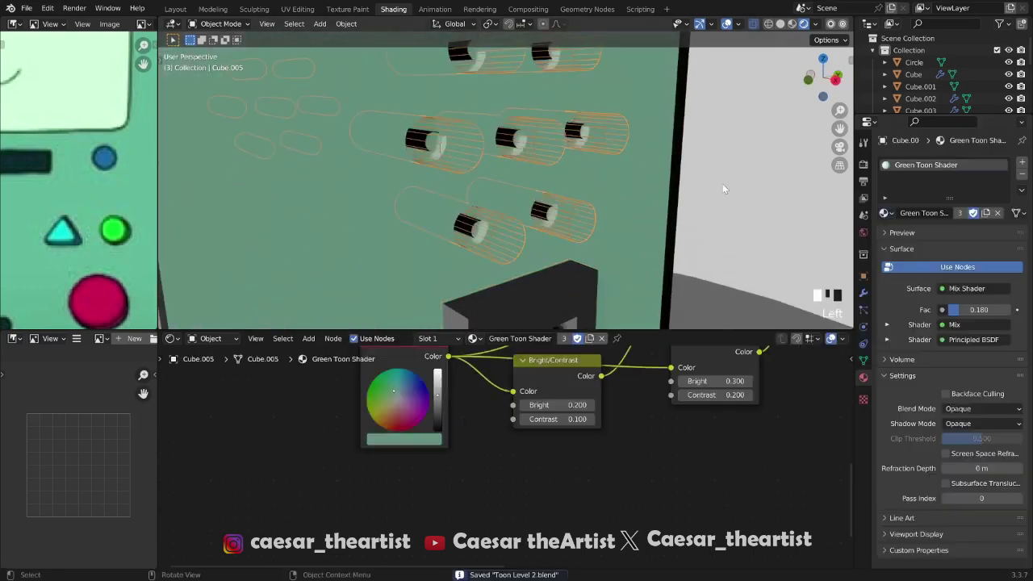
middle_drag(516, 161, 565, 164)
scroll(493, 148, up, 5)
key(ctrl+s)
Try to move the BMO body's second Boolean modifier below its Solidify modifier
click(647, 101)
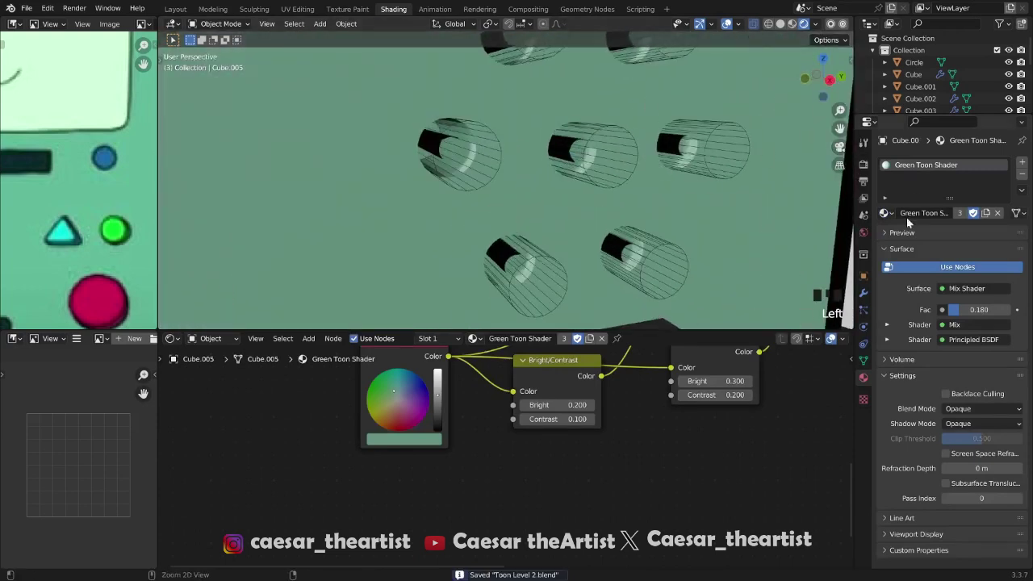
click(862, 295)
click(704, 166)
click(884, 214)
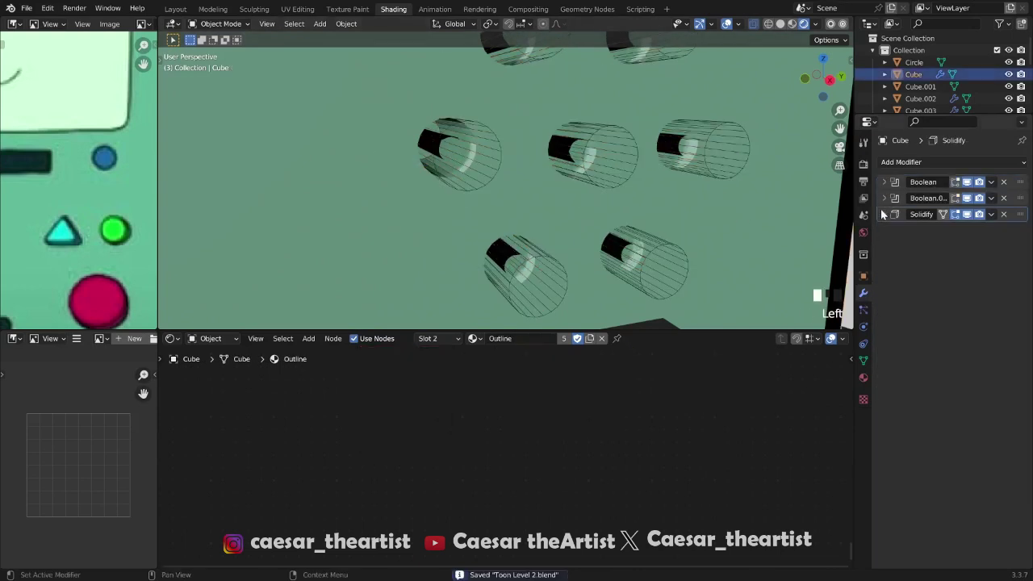
drag(1019, 197, 1024, 265)
drag(1021, 198, 1018, 257)
Toggle the body's Solidify modifier off and on to compare the side holes, and save the file
click(969, 216)
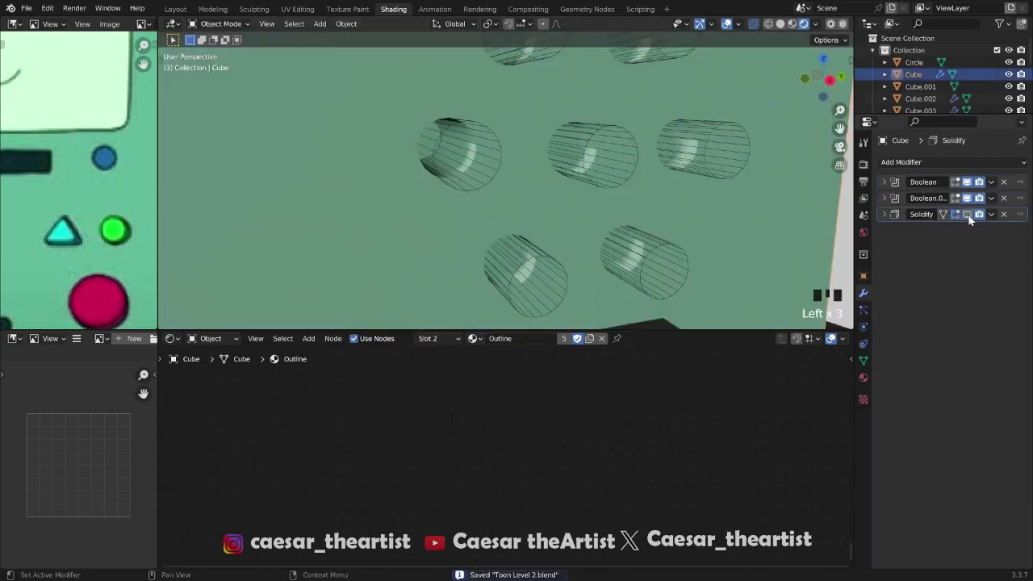
click(968, 216)
scroll(713, 183, down, 4)
key(ctrl+s)
scroll(713, 182, up, 2)
mouse_move(713, 182)
shift+middle_down()
mouse_move(712, 197)
mouse_move(517, 162)
mouse_move(667, 166)
mouse_move(649, 171)
shift+middle_up()
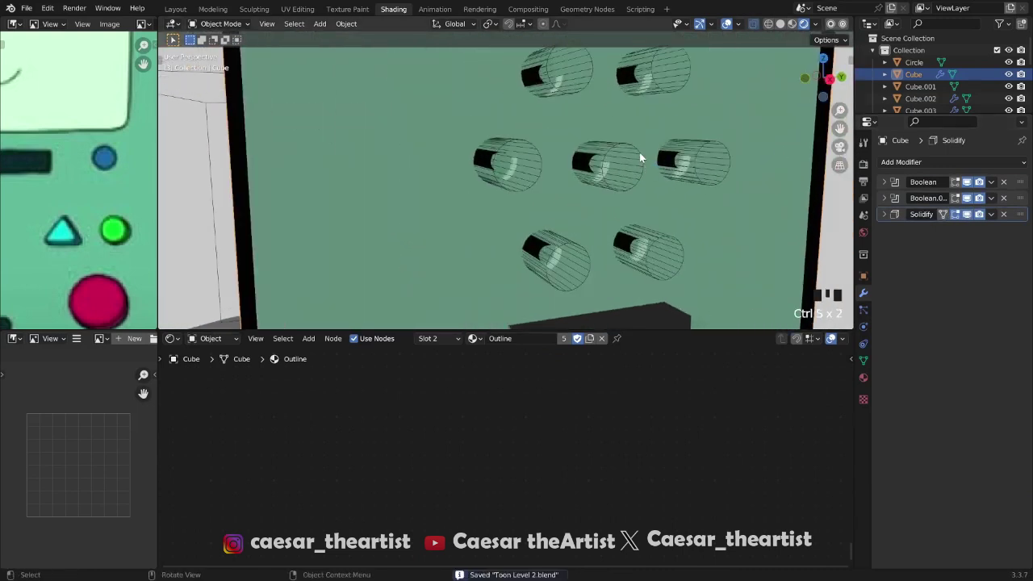
Replace the side-hole cutter object's material with Outline and save the file
click(641, 159)
click(863, 377)
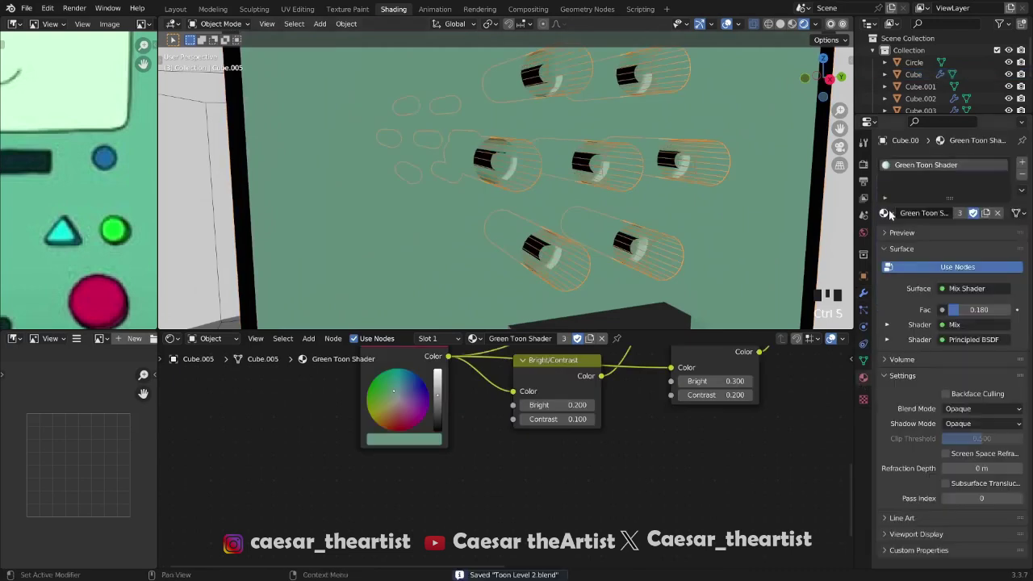
click(886, 212)
click(818, 341)
scroll(743, 181, down, 6)
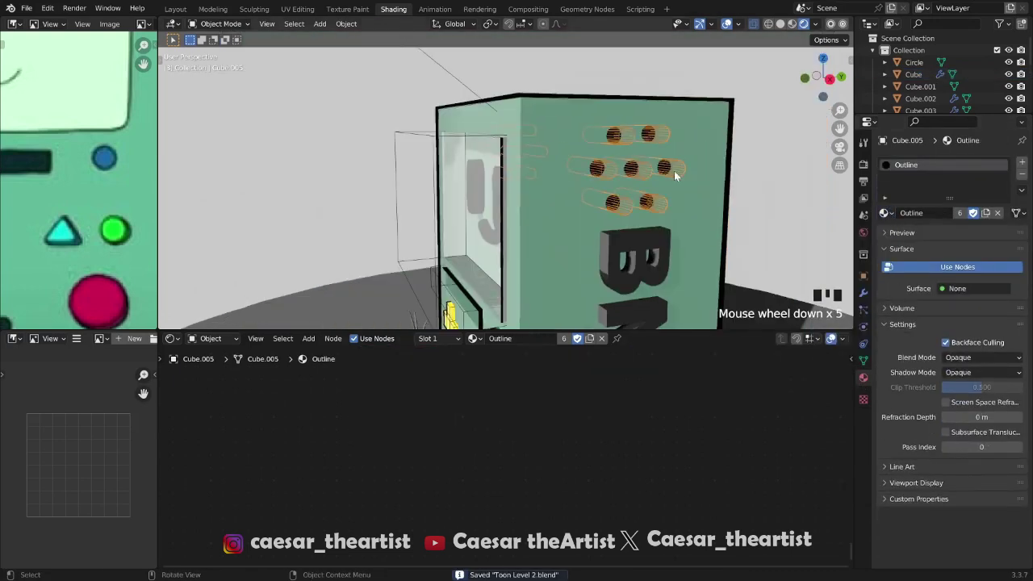
middle_drag(743, 182, 646, 154)
key(ctrl+s)
Examine the whole character, the screen interior and the front slots from several angles, saving the file along the way
scroll(730, 189, down, 5)
scroll(570, 145, up, 2)
key(ctrl+s)
middle_drag(501, 142, 561, 125)
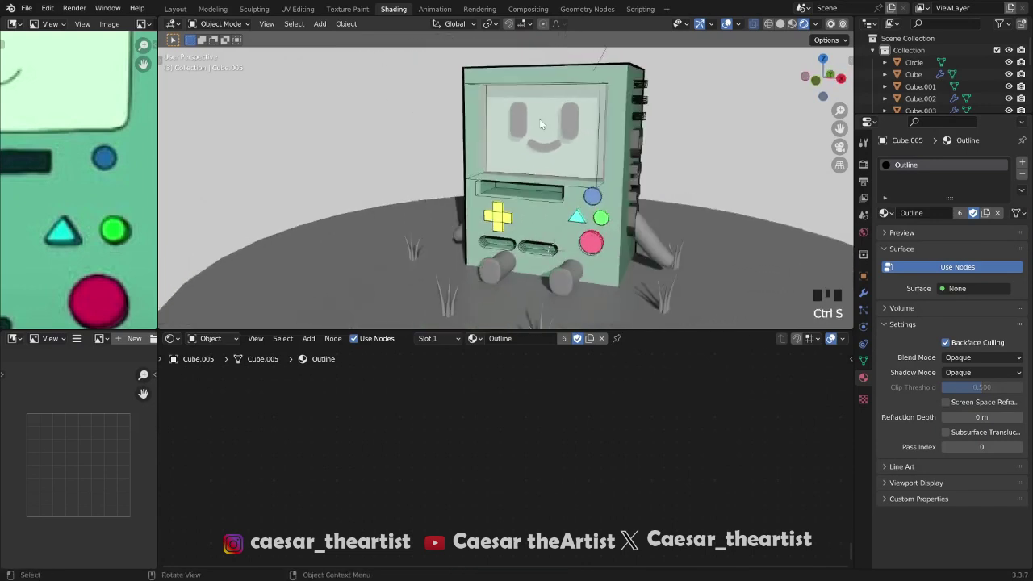
scroll(557, 126, up, 4)
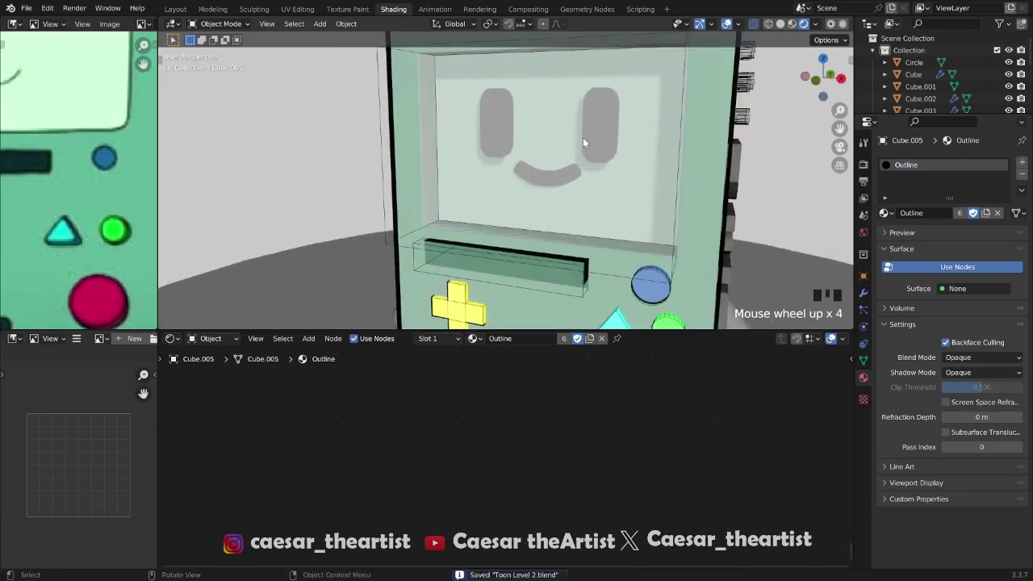
middle_drag(586, 142, 526, 124)
key(ctrl+s)
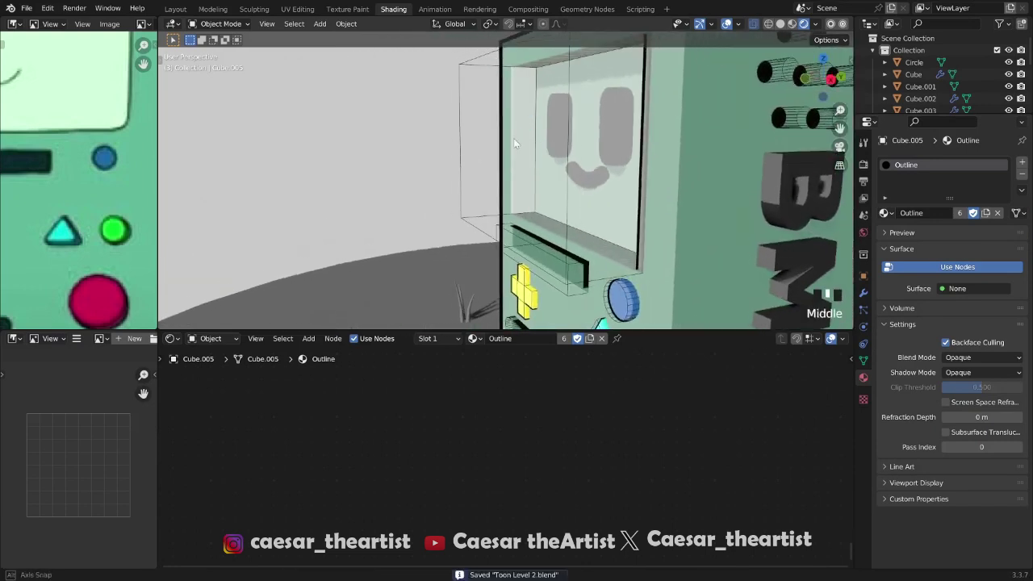
click(531, 151)
middle_drag(520, 186, 601, 111)
key(ctrl+s)
scroll(580, 184, down, 3)
key(ctrl+s)
scroll(561, 148, up, 2)
Add the Outline material to Cube.001 and assign it to the linked geometry of the long front slot
click(559, 137)
click(602, 111)
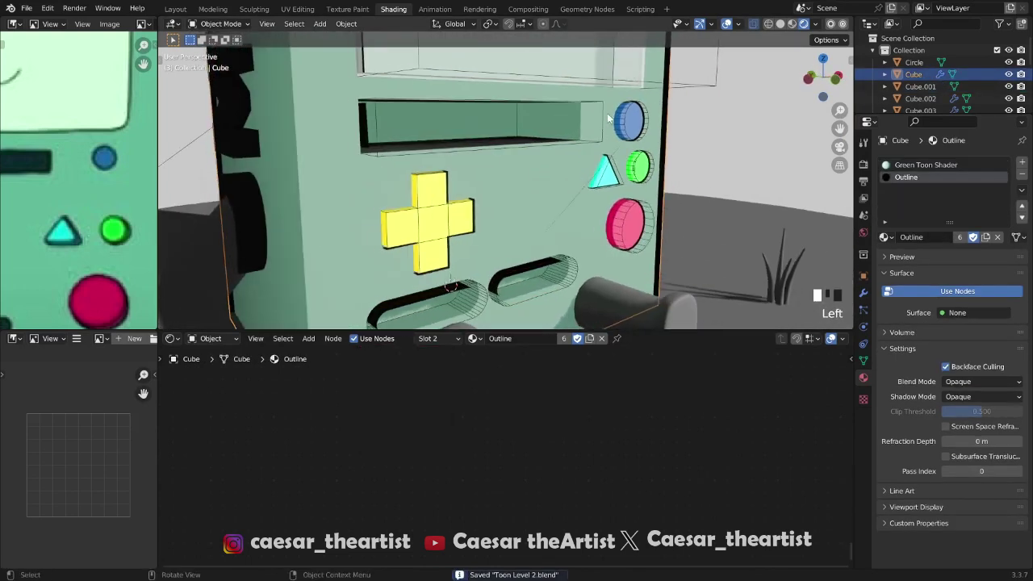
click(603, 109)
scroll(602, 110, up, 2)
key(Tab)
click(602, 100)
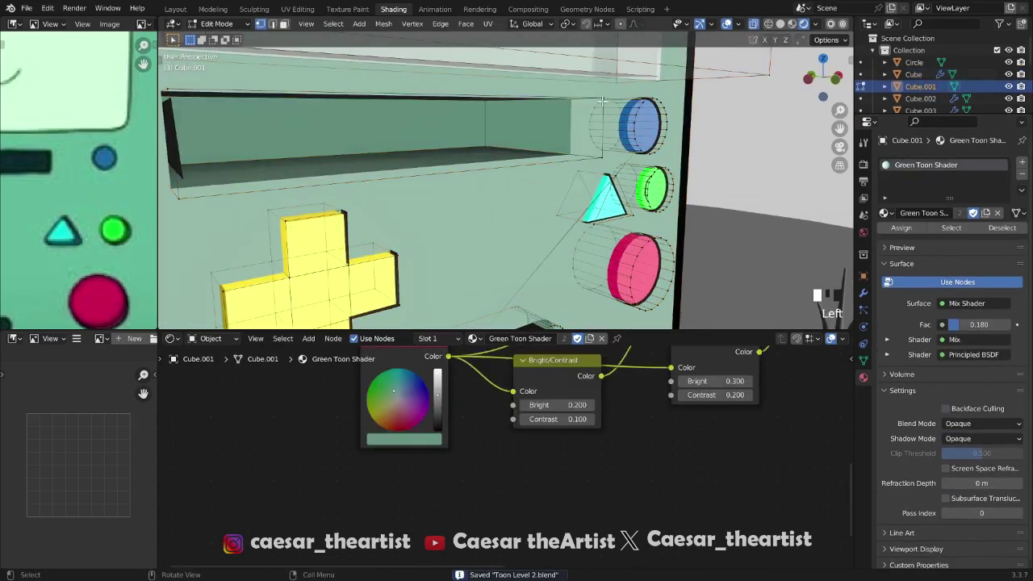
middle_drag(602, 100, 572, 105)
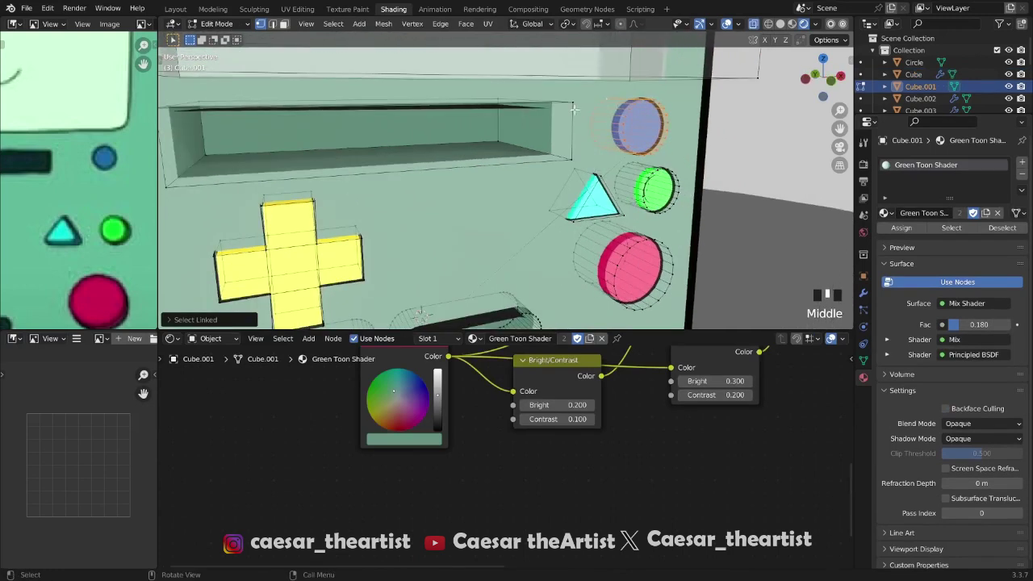
click(572, 105)
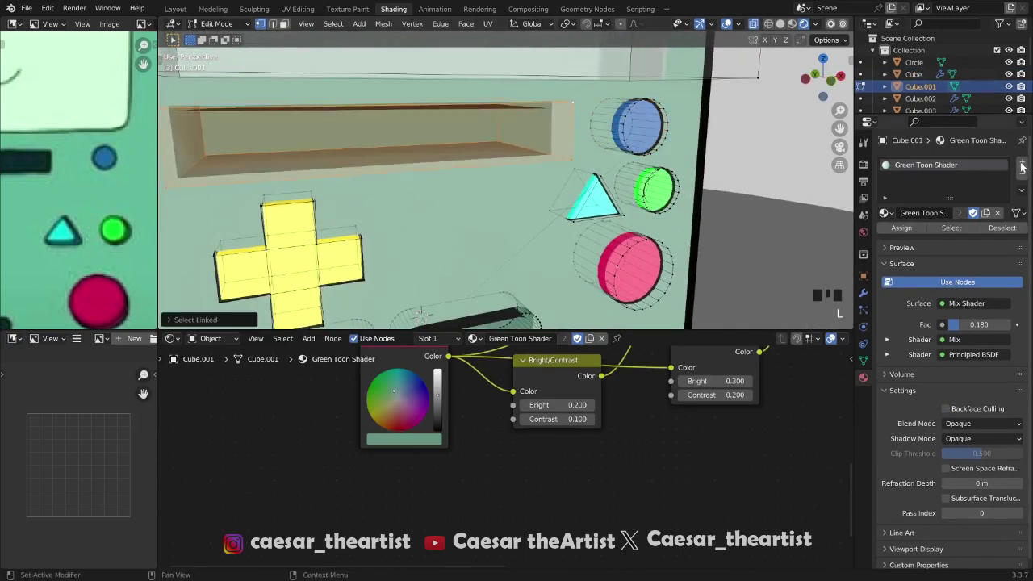
click(1022, 163)
click(885, 236)
click(799, 359)
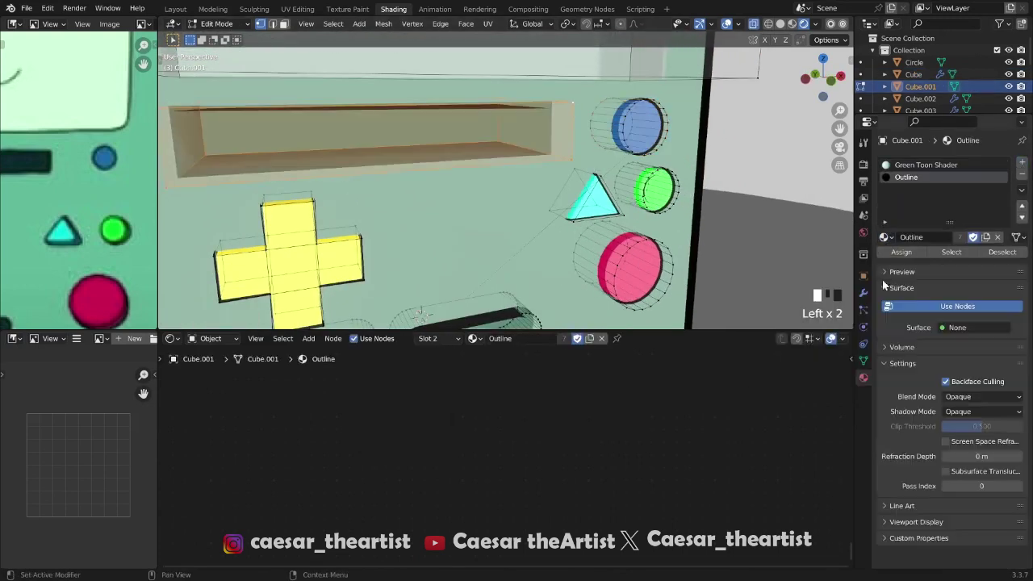
scroll(509, 161, down, 5)
key(Tab)
middle_drag(492, 162, 510, 150)
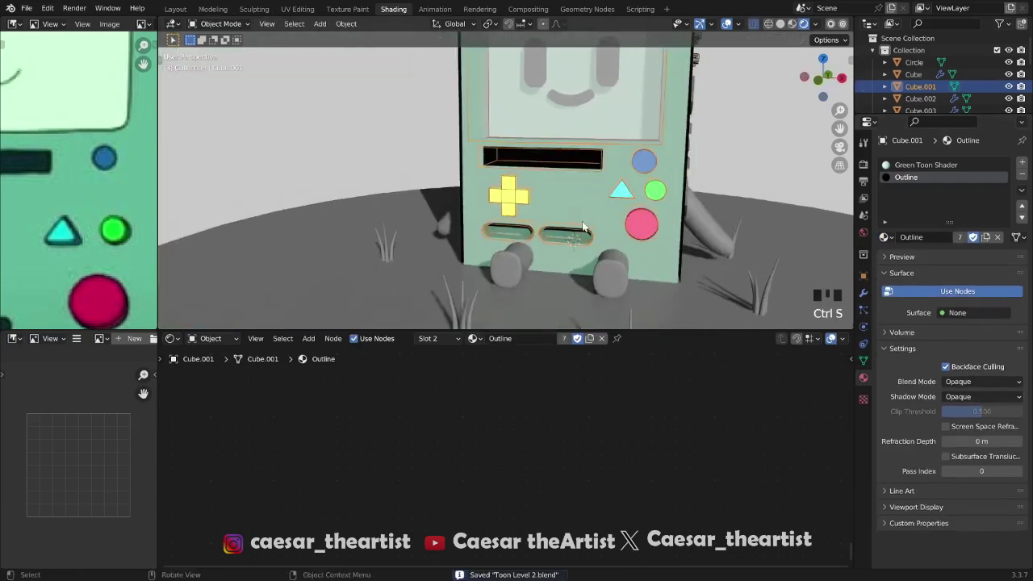
Assign the Outline material to the two rounded lower front slots of Cube.001 and save the file
scroll(584, 224, up, 4)
key(Tab)
key(l)
key(l)
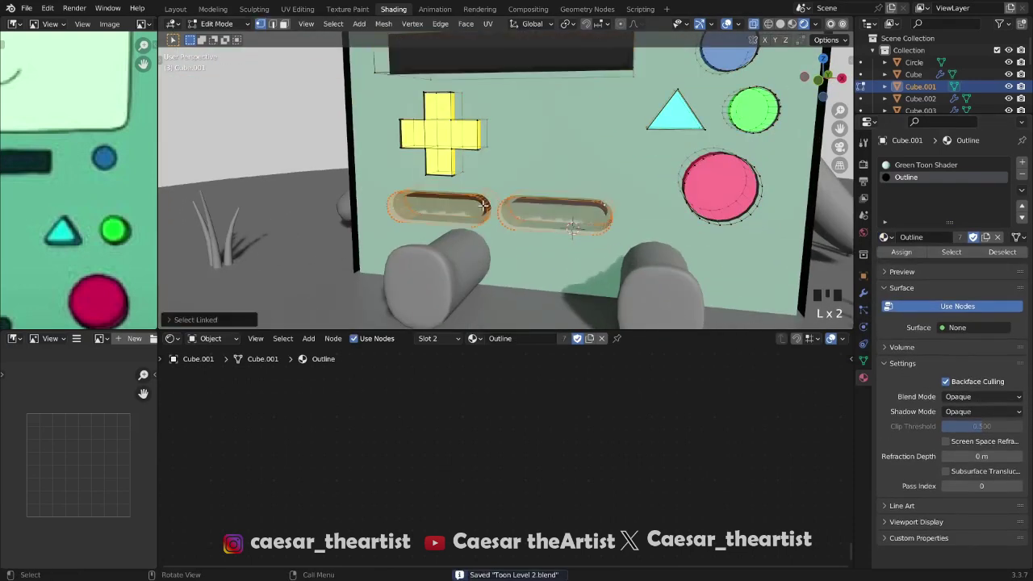
click(892, 253)
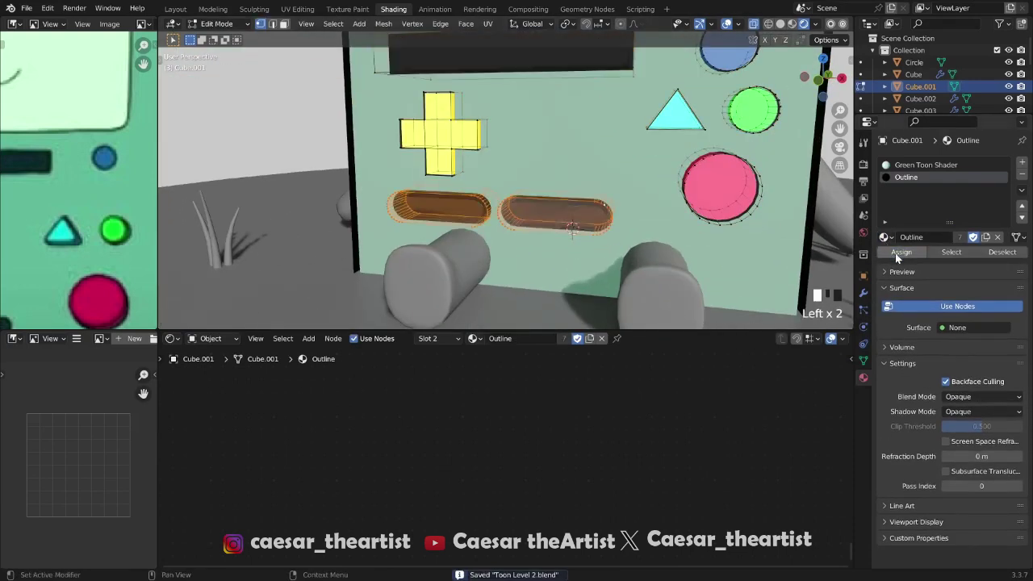
key(Tab)
scroll(560, 196, down, 5)
middle_drag(560, 197, 470, 142)
key(ctrl+s)
scroll(631, 151, up, 4)
key(ctrl+s)
Compare the model with the Capture.PNG reference image and return the reference view to Untitled4.jpg
scroll(632, 151, down, 4)
scroll(646, 151, up, 3)
scroll(533, 190, up, 3)
middle_drag(534, 190, 371, 185)
scroll(431, 182, down, 4)
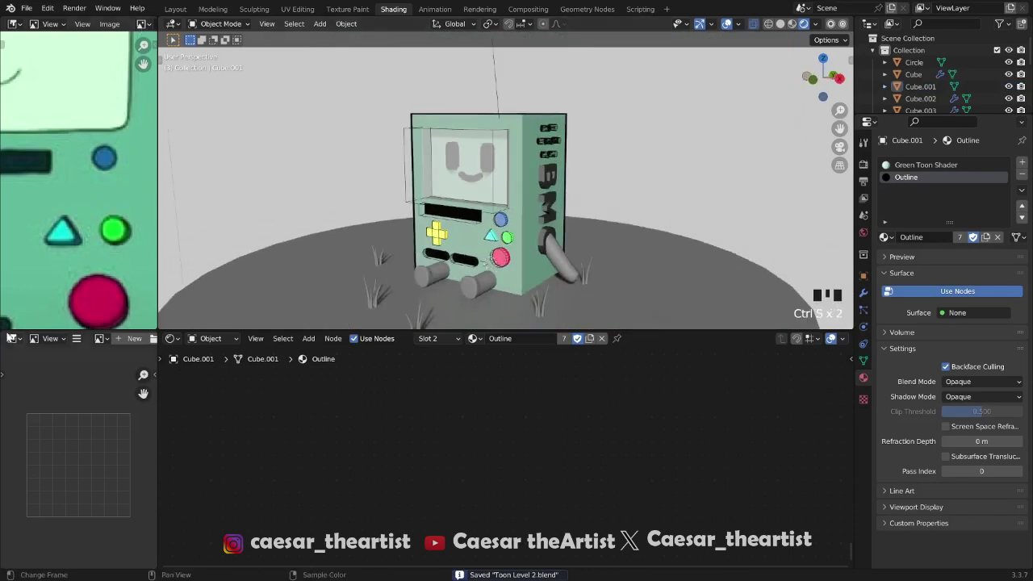
click(141, 24)
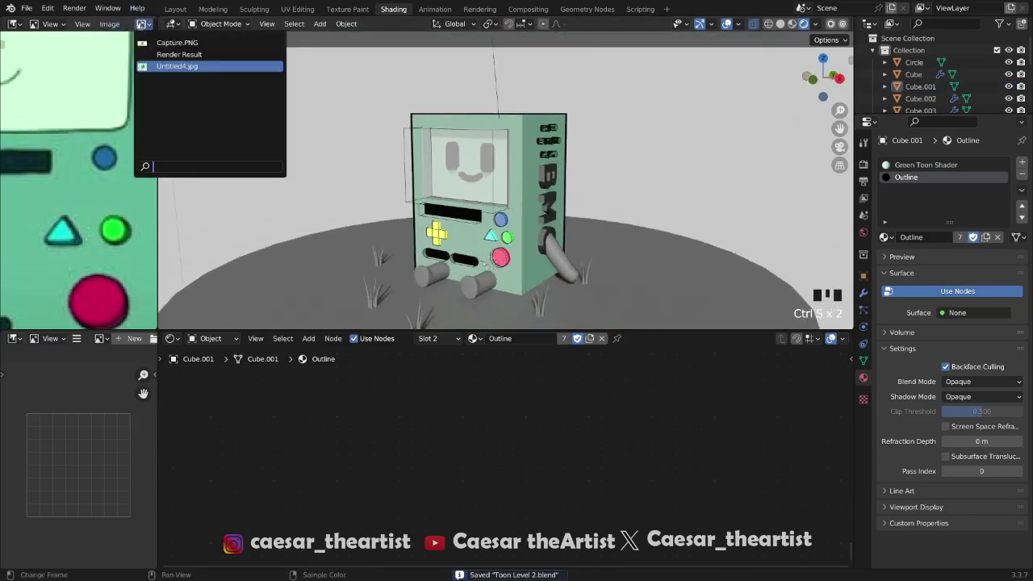
click(173, 41)
middle_drag(66, 244, 120, 214)
scroll(96, 207, down, 2)
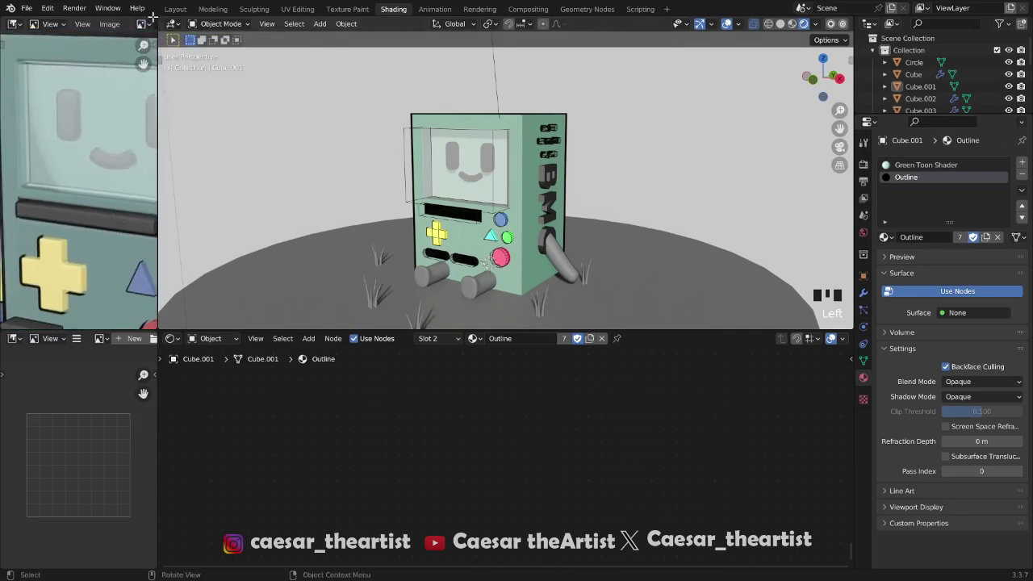
click(142, 23)
click(174, 66)
Inspect BMO's front panel up close, saving the file along the way
middle_drag(598, 162, 582, 251)
key(ctrl+s)
scroll(565, 169, up, 2)
shift+middle_drag(583, 250, 562, 233)
scroll(565, 174, down, 3)
scroll(529, 249, up, 4)
key(ctrl+s)
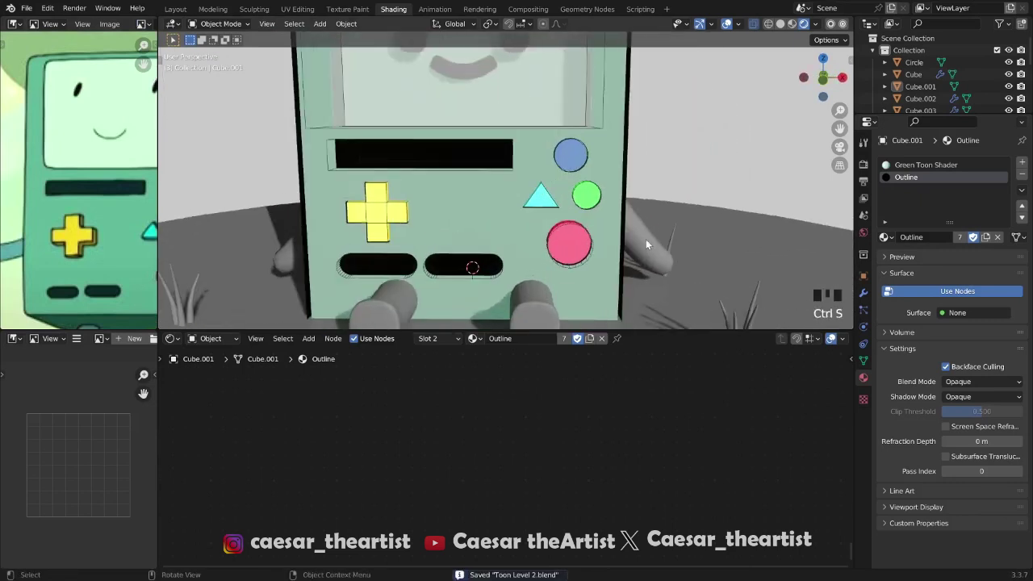
Assign the existing Green Toon Shader material to BMO's arms and save the file
click(648, 244)
scroll(96, 239, down, 4)
middle_drag(95, 233, 95, 218)
scroll(94, 219, up, 3)
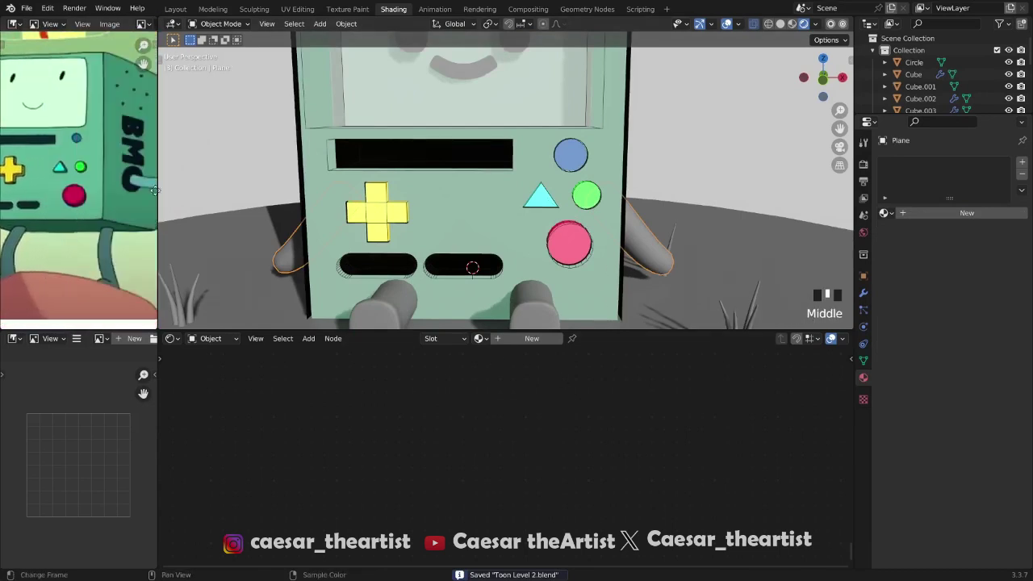
click(482, 342)
click(494, 358)
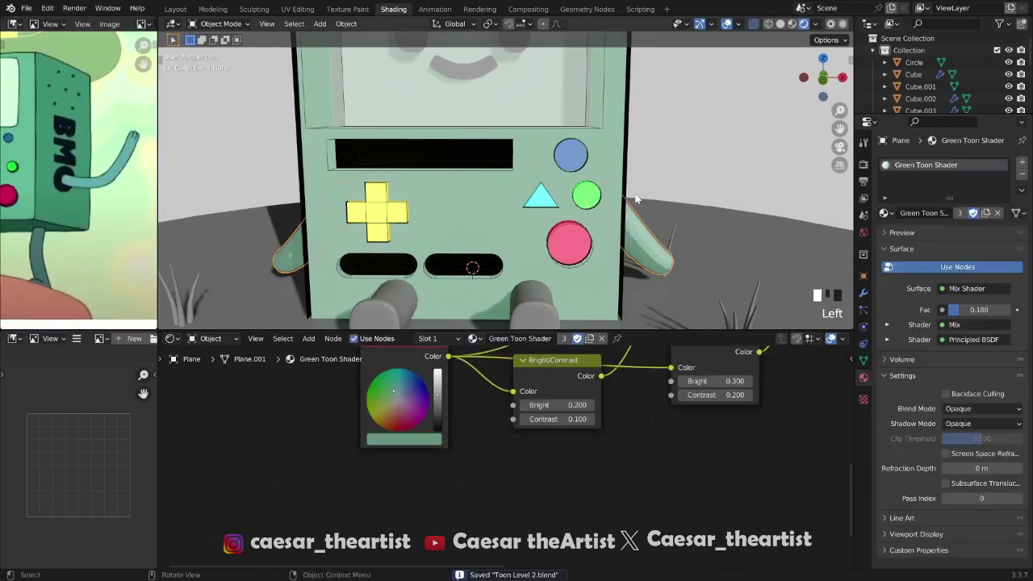
middle_drag(650, 202, 604, 191)
scroll(650, 230, up, 3)
key(ctrl+s)
Add a Solidify modifier to the arms with a thickness of -0.013 m
click(649, 230)
scroll(644, 237, down, 4)
shift+middle_drag(644, 237, 601, 189)
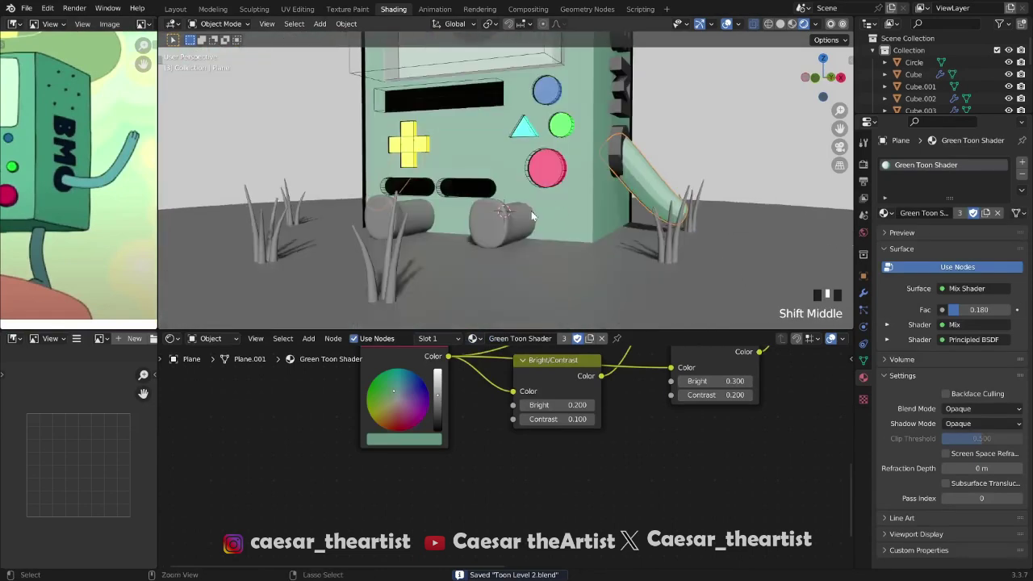
scroll(598, 185, up, 2)
key(ctrl+s)
click(863, 291)
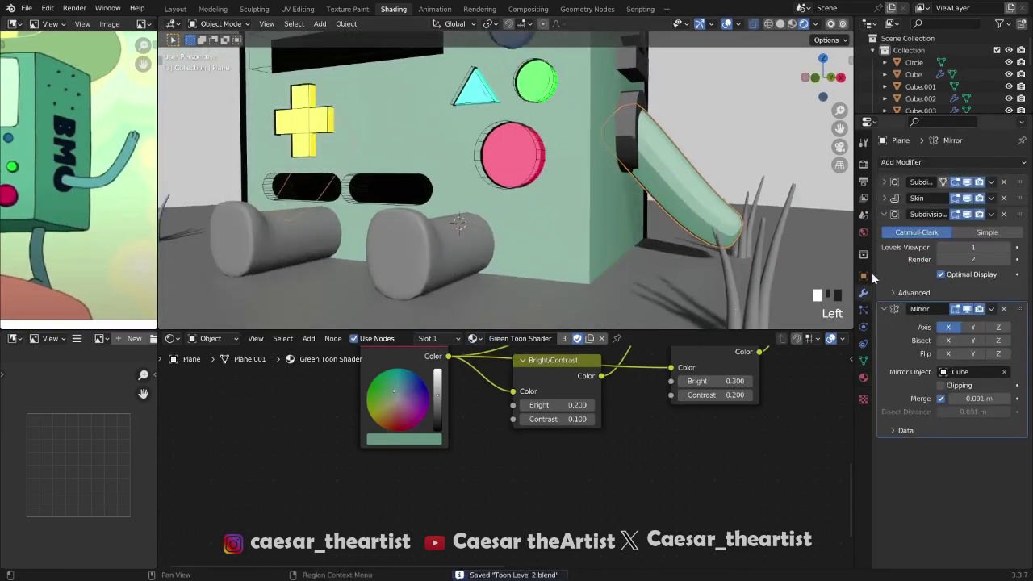
ctrl+click(892, 216)
click(928, 162)
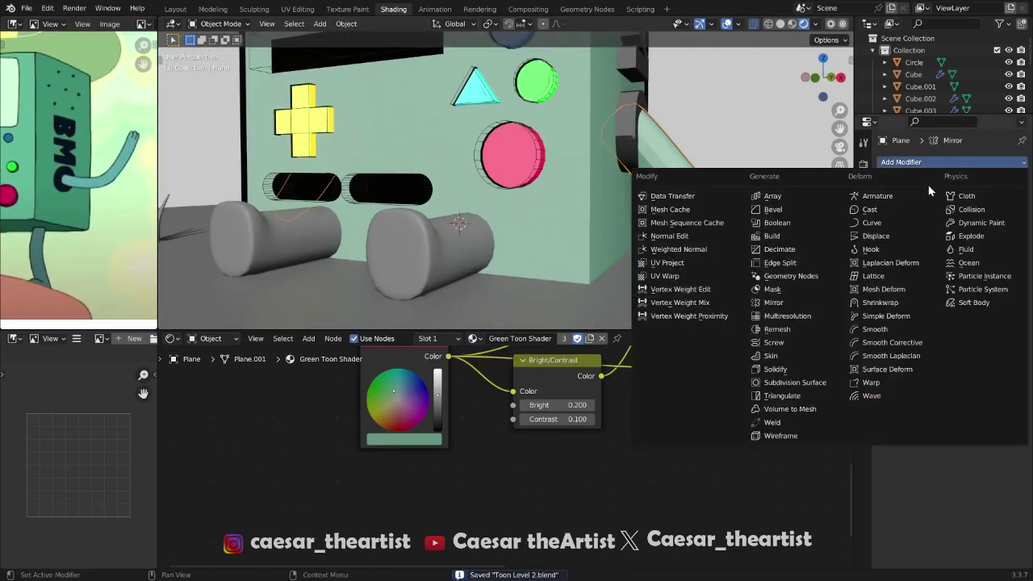
click(799, 369)
mouse_move(969, 279)
shift+mouse_down()
mouse_move(993, 280)
mouse_move(956, 280)
shift+mouse_up()
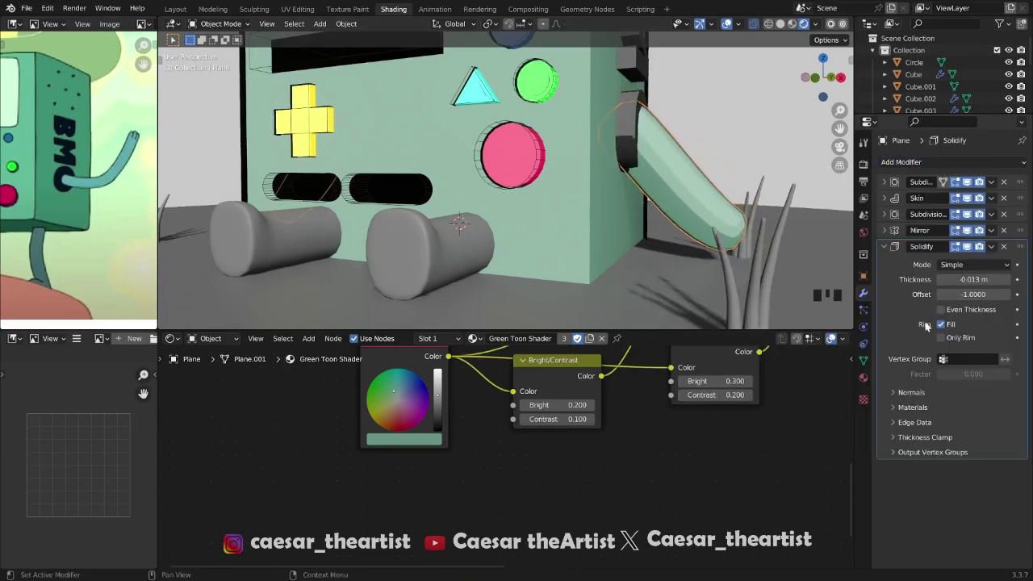
Flip the normals of the arms' Solidify modifier and set its material offset to 1
click(900, 394)
click(940, 411)
click(913, 443)
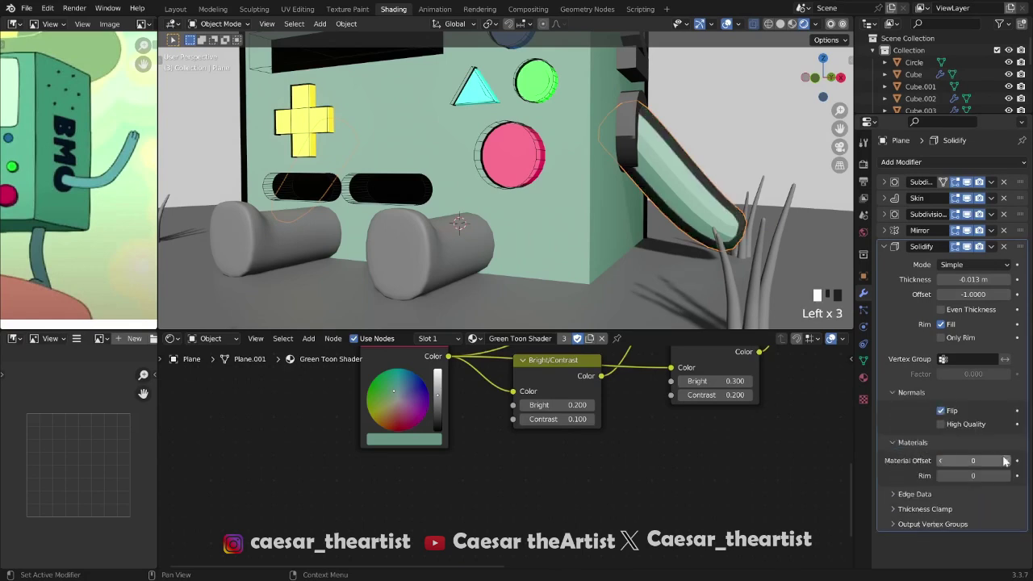
click(1005, 461)
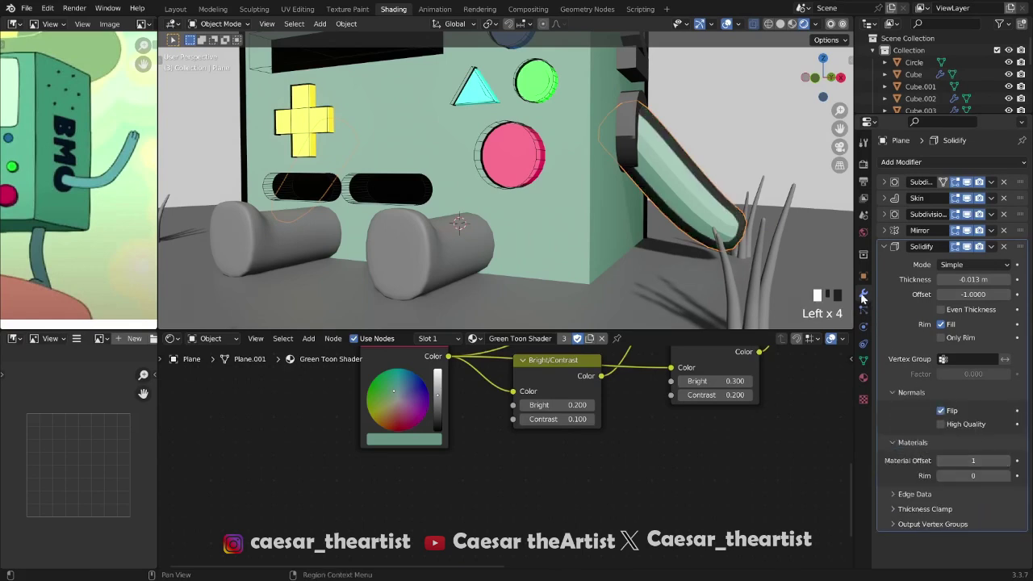
Add Outline as the arms' second material and save the file
click(863, 377)
click(1023, 164)
click(885, 236)
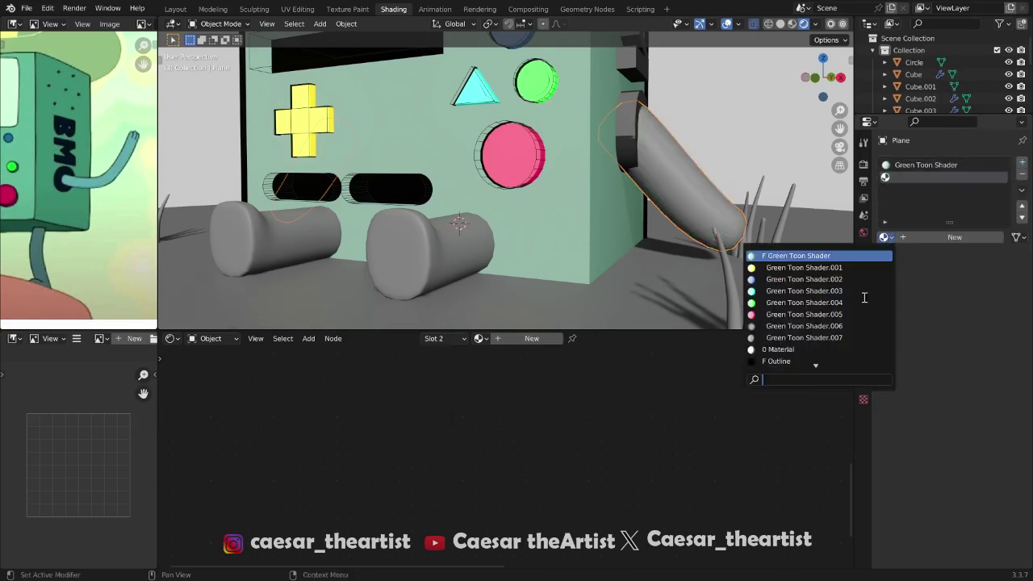
click(824, 368)
key(ctrl+s)
Set the arms' Solidify thickness to -0.016 m and save the file
click(864, 293)
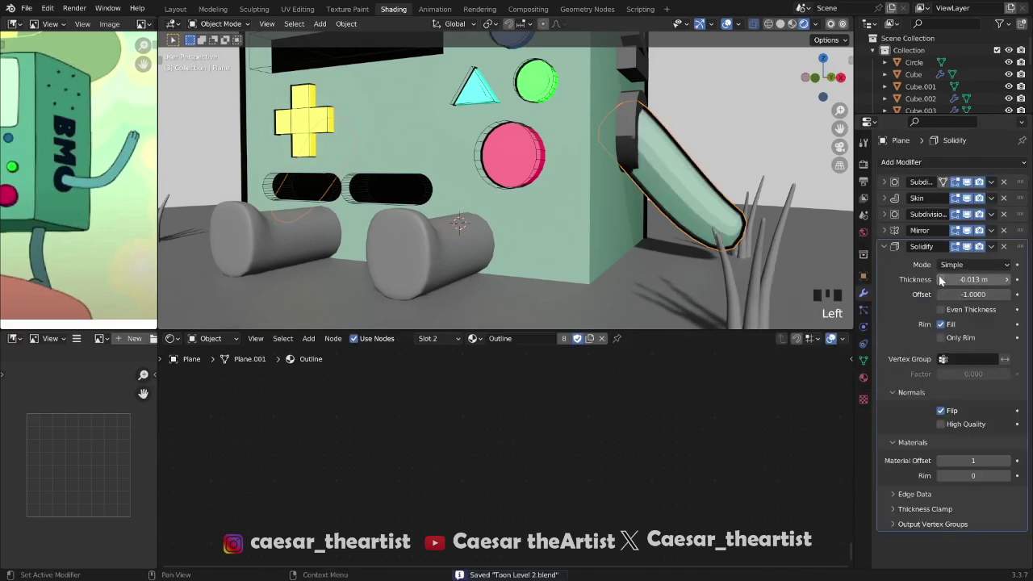
mouse_move(974, 279)
shift+mouse_down()
mouse_move(952, 279)
mouse_move(985, 280)
mouse_move(971, 279)
shift+mouse_up()
scroll(605, 170, down, 2)
key(ctrl+s)
Save the file, select all objects and try to apply their transforms
middle_drag(605, 170, 622, 202)
click(660, 109)
scroll(650, 118, down, 4)
scroll(599, 140, up, 6)
click(598, 139)
key(ctrl+s)
key(a)
key(ctrl+a)
click(619, 176)
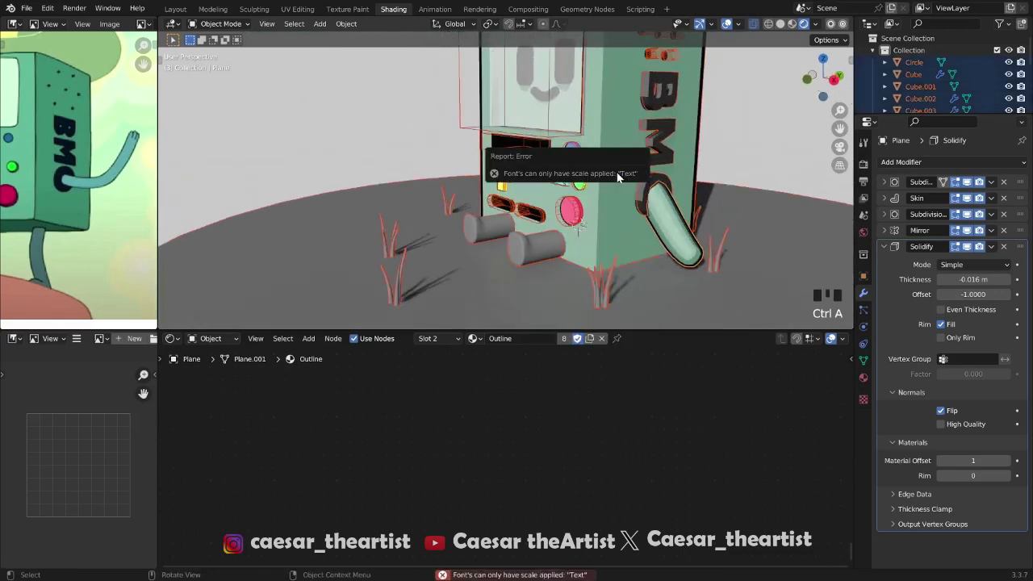
key(ctrl+a)
click(629, 182)
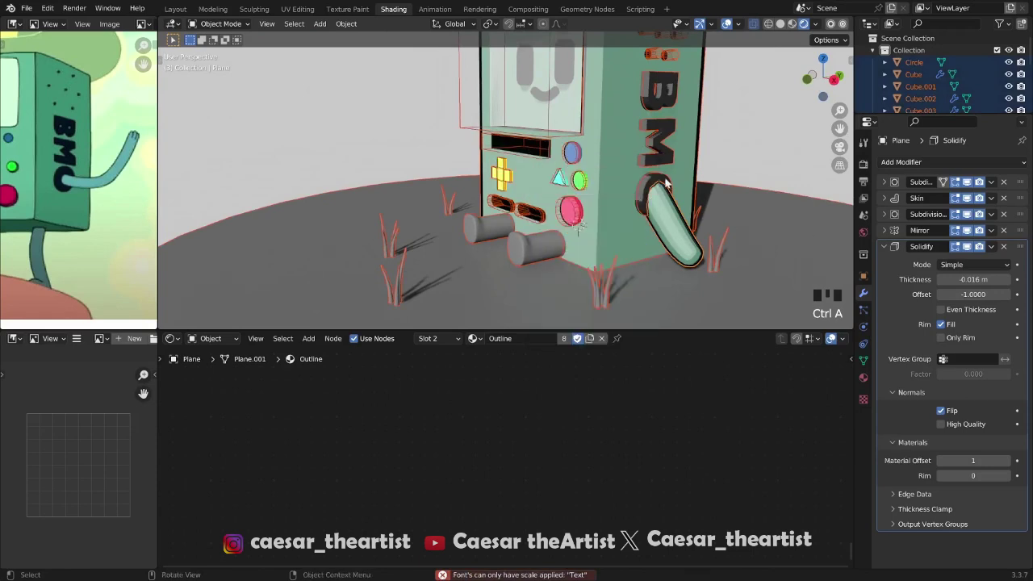
Adjust the selection of the BMO side lettering, apply the scale of the selected objects and save the file
shift+middle_drag(667, 159, 670, 184)
click(666, 128)
key(ctrl+z)
shift+click(666, 127)
shift+click(666, 127)
shift+click(666, 128)
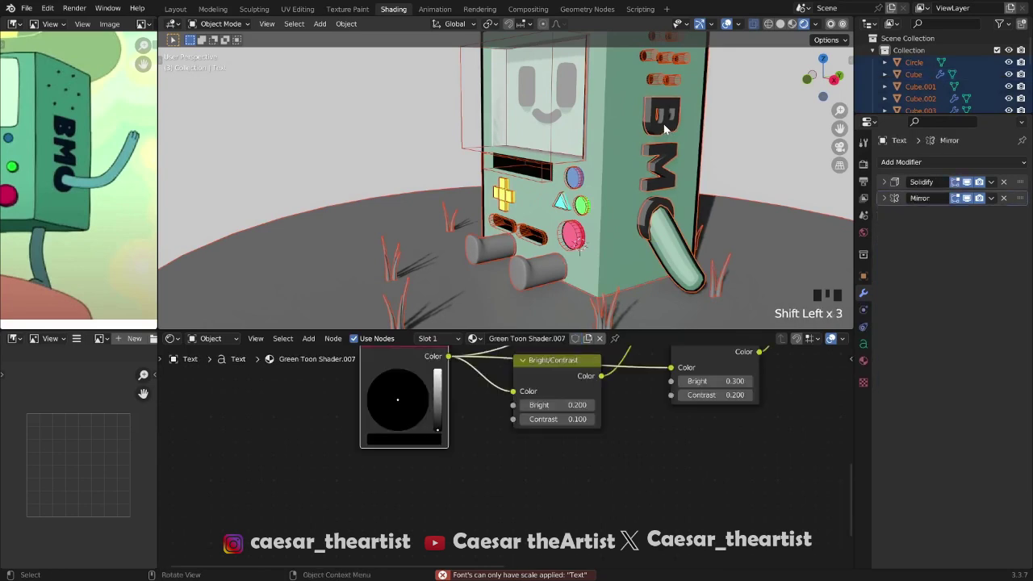
key(g)
right_click(660, 133)
shift+click(660, 133)
key(ctrl+a)
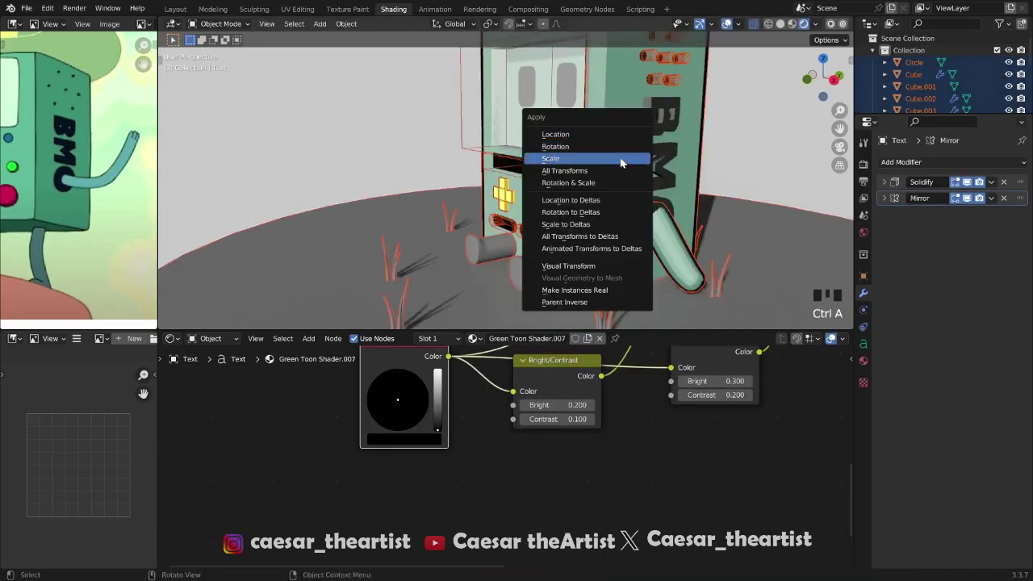
click(620, 159)
click(666, 247)
scroll(666, 247, up, 5)
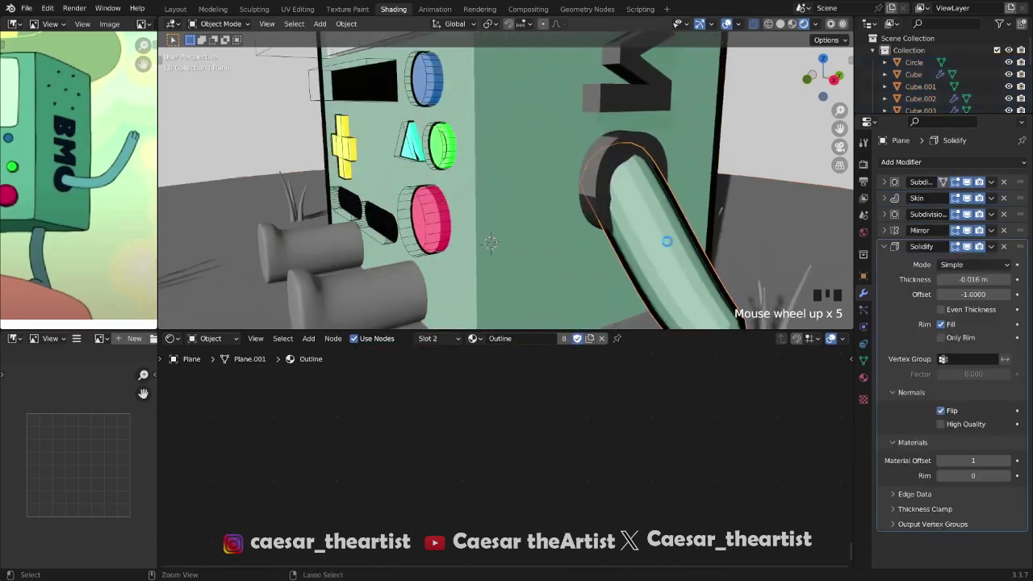
scroll(666, 247, down, 5)
key(ctrl+s)
Give BMO's legs the Green Toon Shader material and add Outline in a second material slot
scroll(505, 262, up, 3)
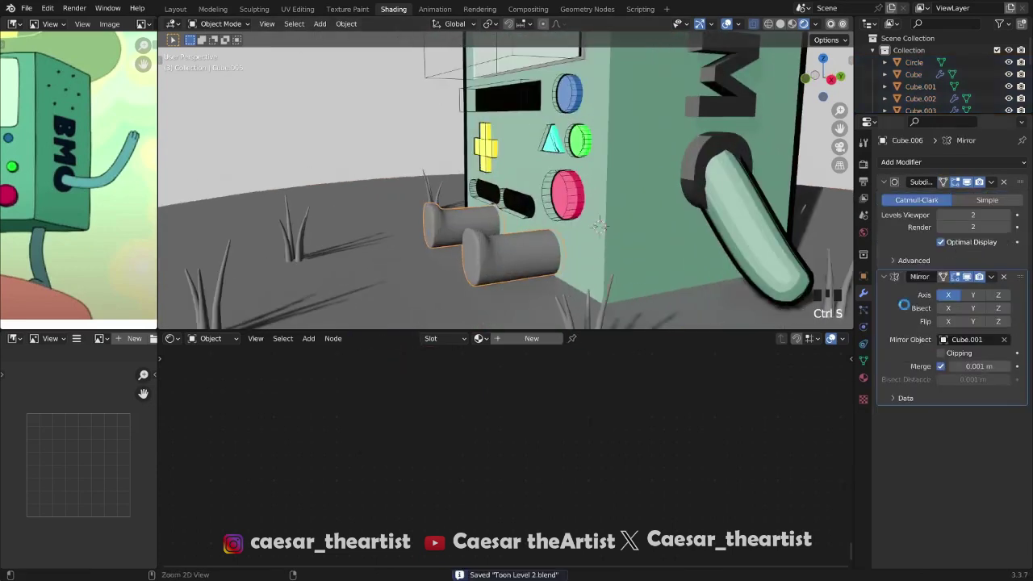
click(863, 380)
click(886, 212)
click(807, 228)
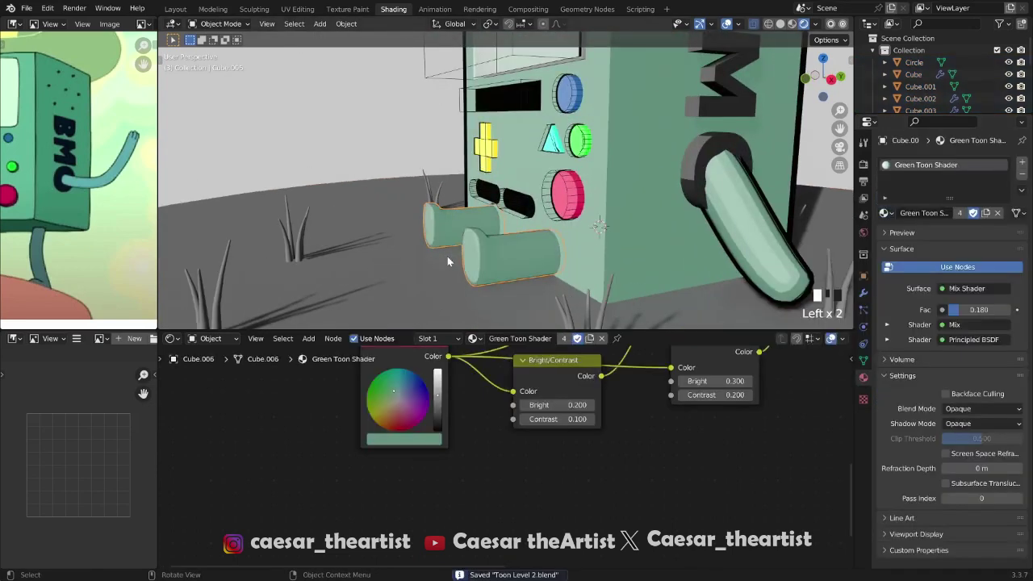
scroll(440, 246, down, 5)
middle_drag(439, 246, 547, 233)
scroll(449, 224, up, 3)
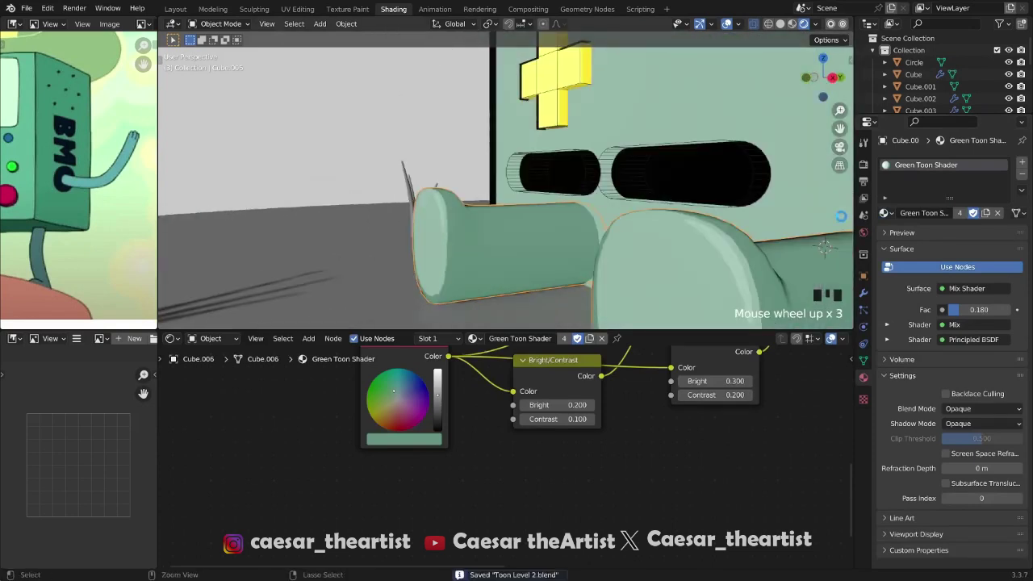
click(1022, 162)
click(885, 236)
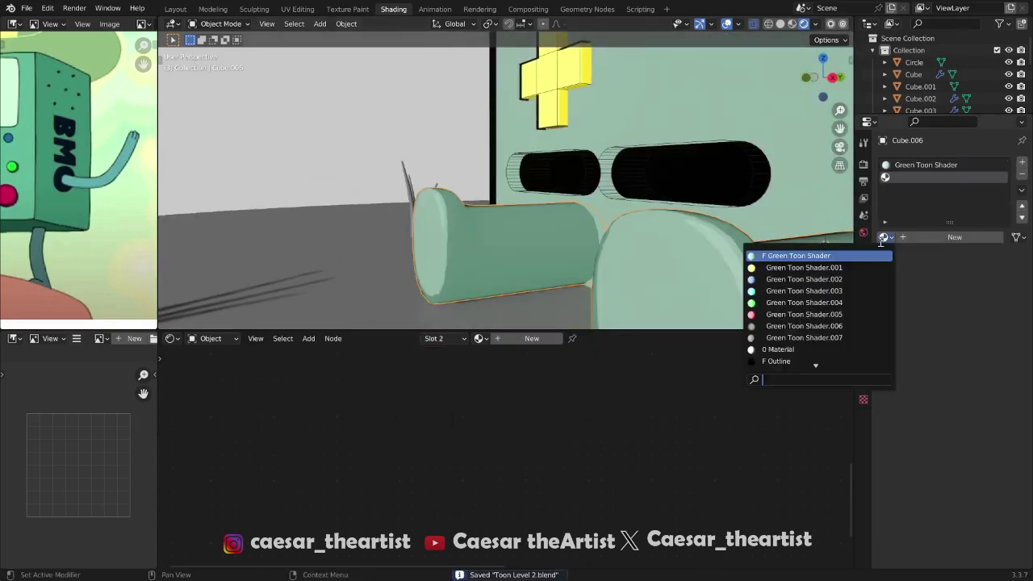
click(771, 363)
Add a Solidify modifier to the legs with a thickness of -0.013 m
click(864, 294)
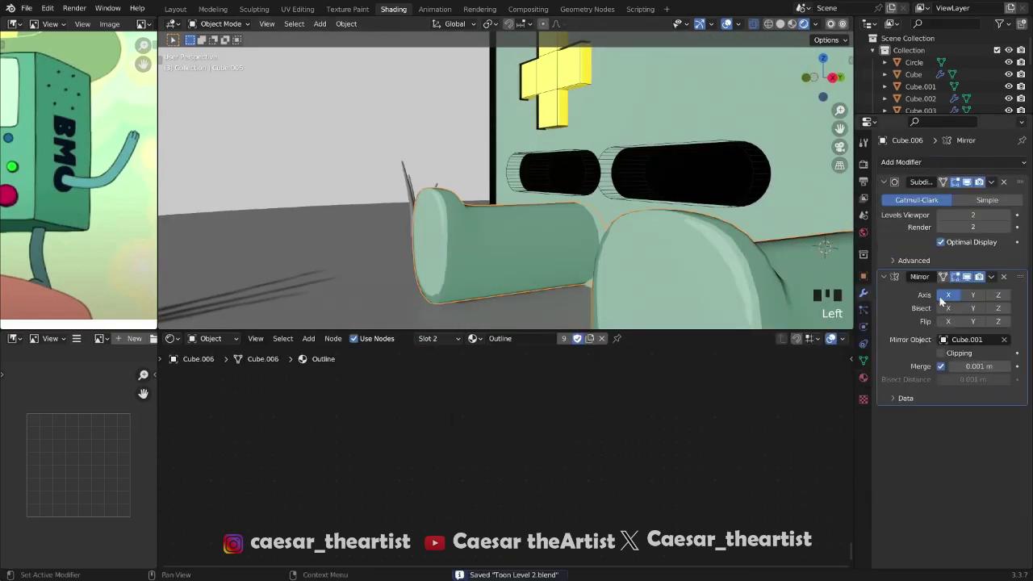
click(918, 164)
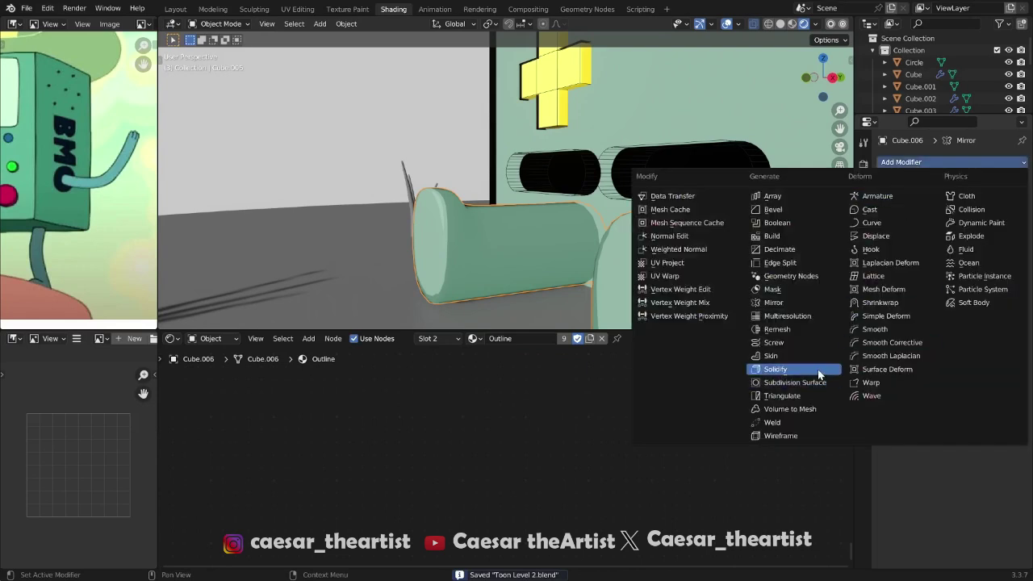
click(812, 373)
shift+drag(967, 447, 949, 447)
Flip the normals of the legs' Solidify modifier, set its material offset to 1 and save the file
scroll(917, 479, down, 6)
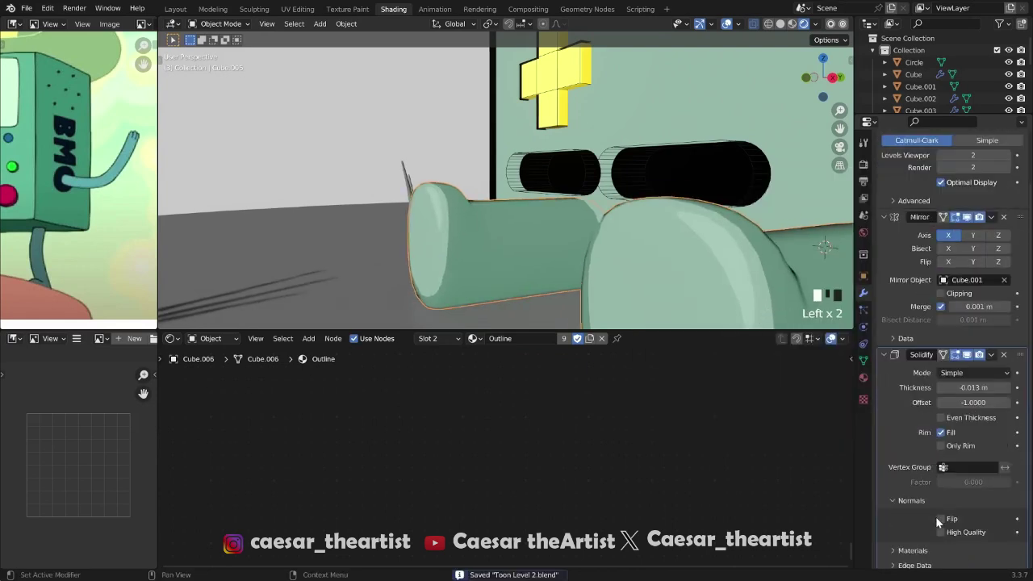
click(941, 518)
scroll(920, 520, down, 5)
click(914, 515)
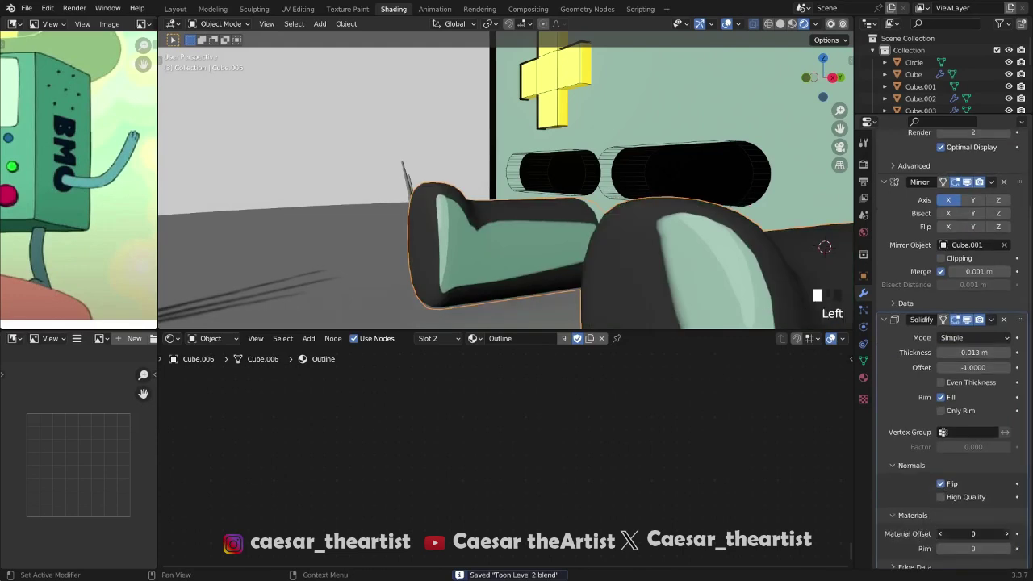
click(1006, 534)
middle_drag(579, 266, 568, 344)
key(ctrl+s)
middle_drag(560, 292, 547, 256)
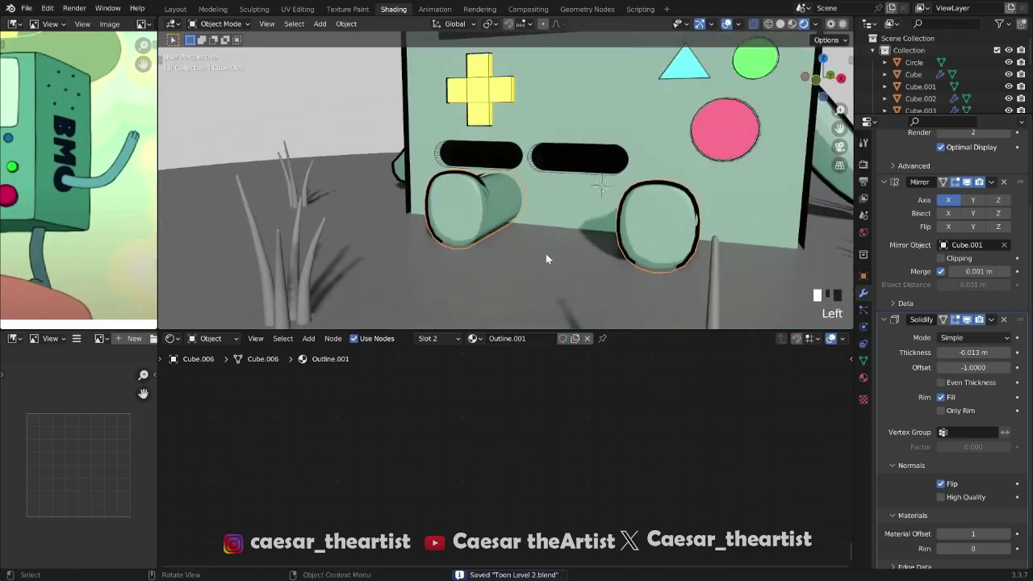
Move the ground circle slightly down along the Z axis and save the file
click(551, 263)
key(g)
key(z)
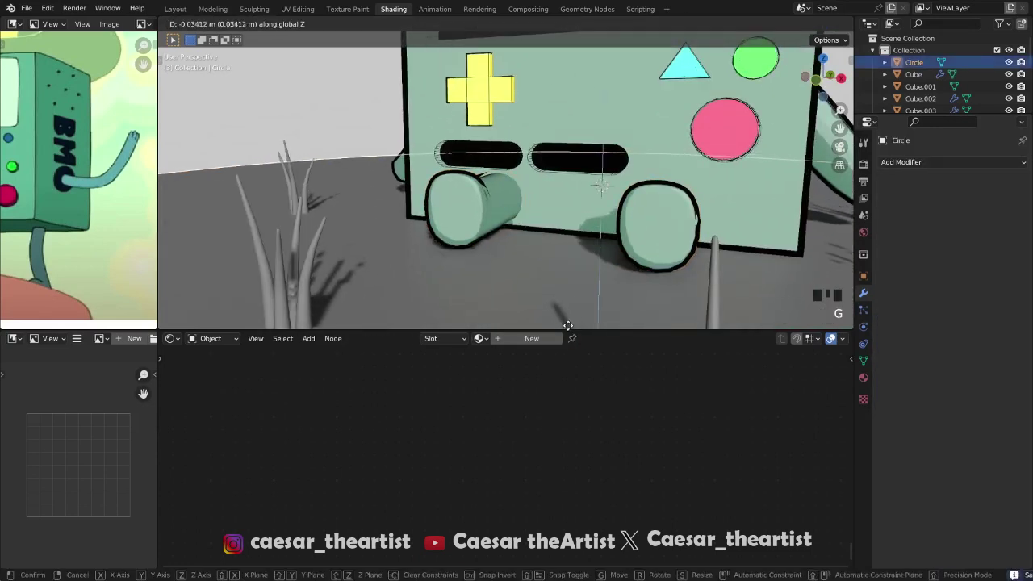
click(560, 299)
middle_drag(561, 298, 581, 261)
scroll(599, 212, down, 3)
key(ctrl+s)
middle_drag(599, 209, 678, 190)
scroll(549, 187, down, 3)
key(ctrl+s)
key(ctrl+s)
scroll(678, 190, down, 4)
key(ctrl+s)
key(ctrl+s)
scroll(108, 229, down, 2)
scroll(108, 229, up, 2)
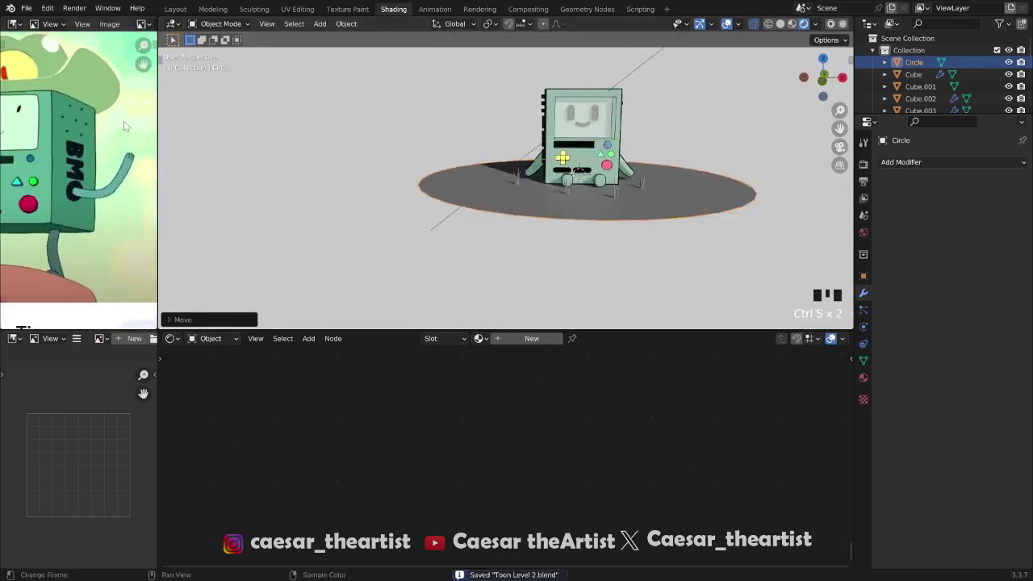
Switch the reference image to Capture.PNG and save the file
click(142, 25)
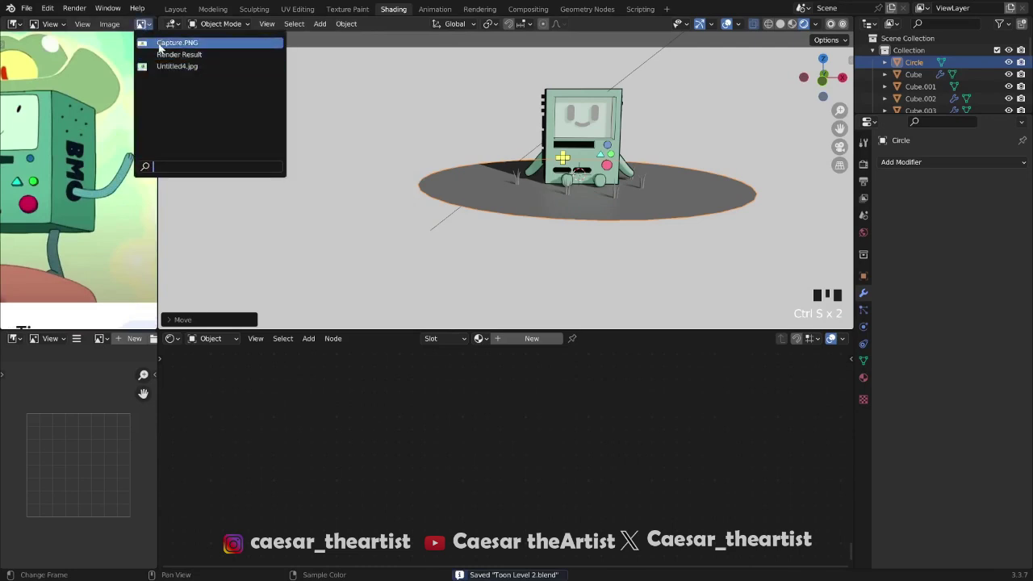
click(171, 43)
scroll(575, 228, up, 3)
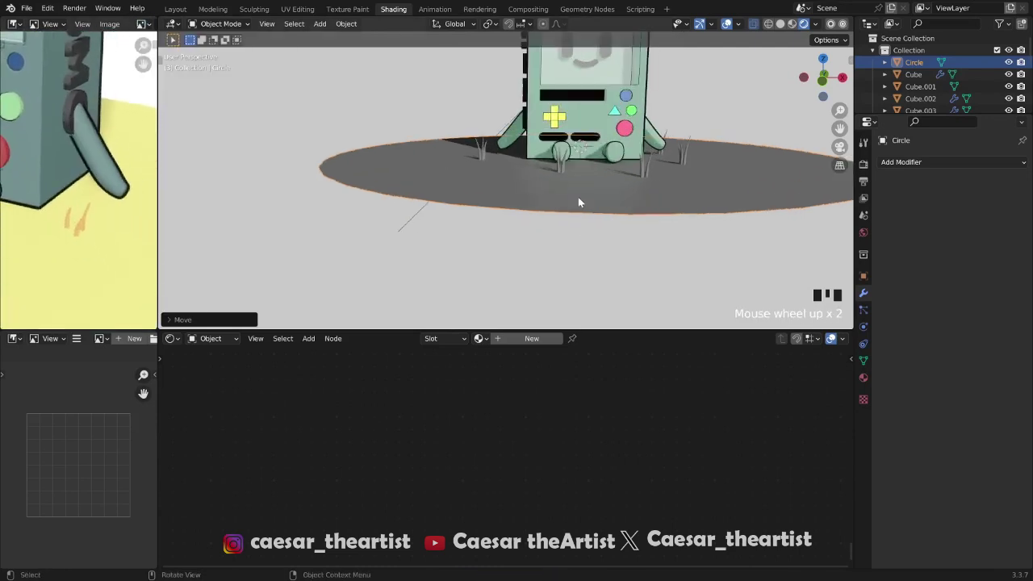
key(ctrl+s)
Give the ground circle its own single-user copy of the Green Toon Shader material and open its RGB colour
click(480, 338)
click(509, 356)
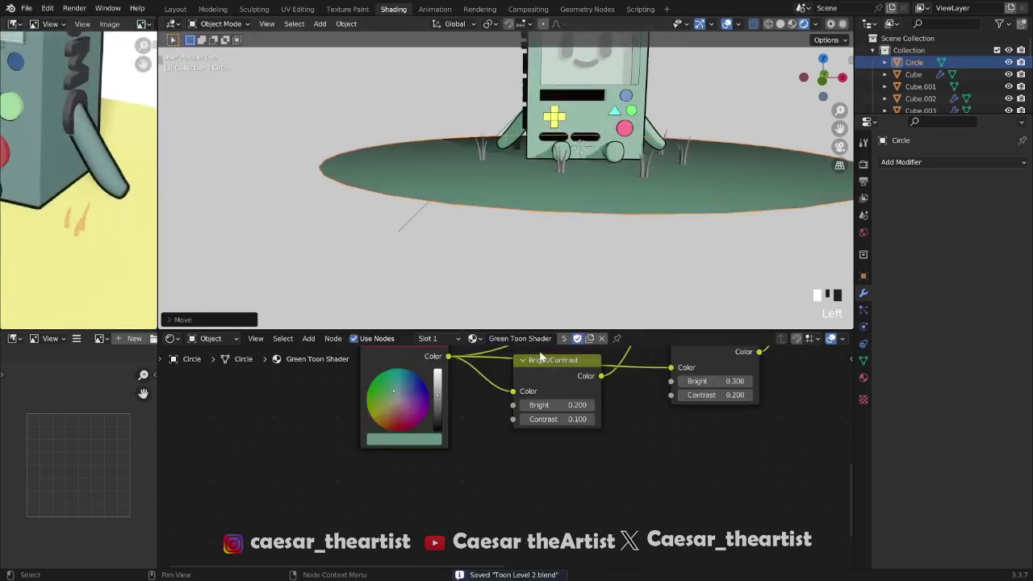
click(591, 341)
click(408, 440)
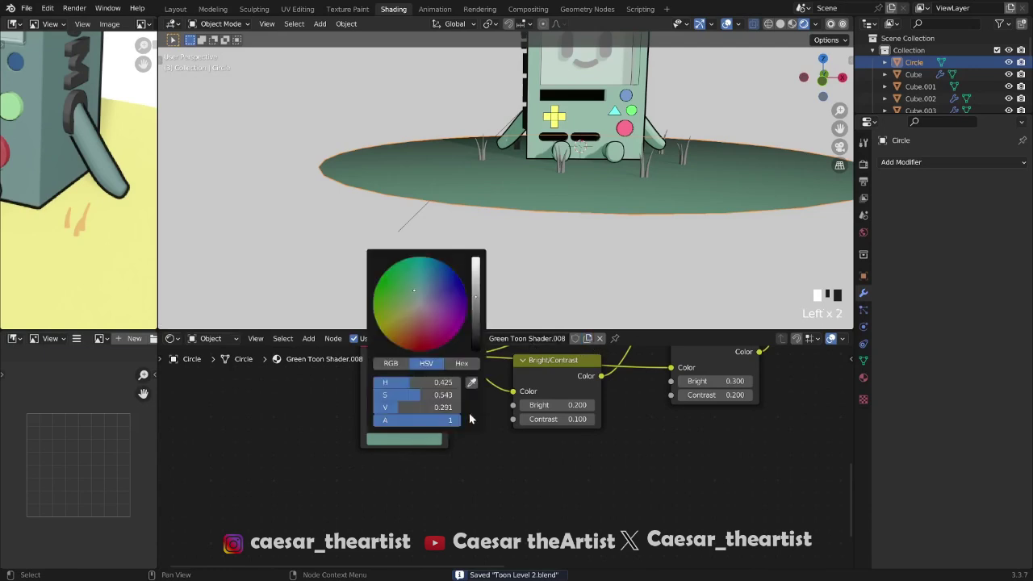
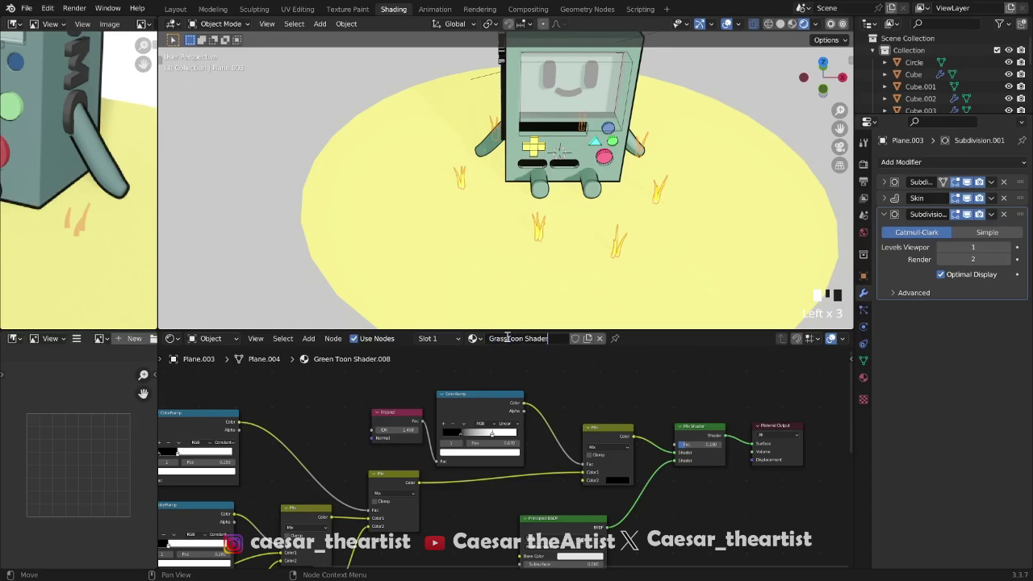
Rename the grass material as GrassToon Shader and save the file
key(BackSpace)
key(BackSpace)
key(Return)
key(Home)
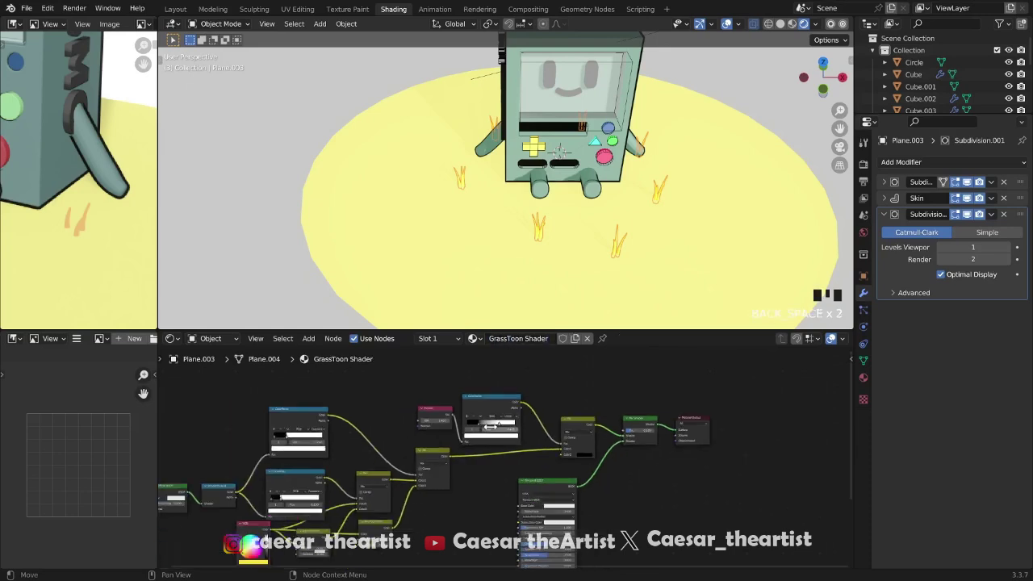
key(ctrl+s)
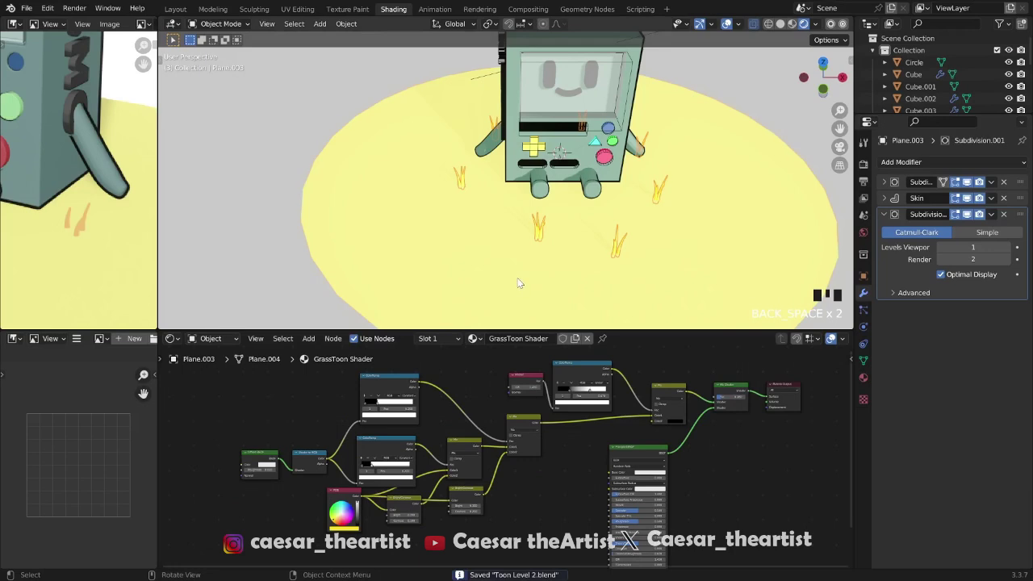
Change the grass material's RGB node to a sampled pale orange and save the file
click(527, 233)
click(539, 227)
click(352, 531)
click(370, 507)
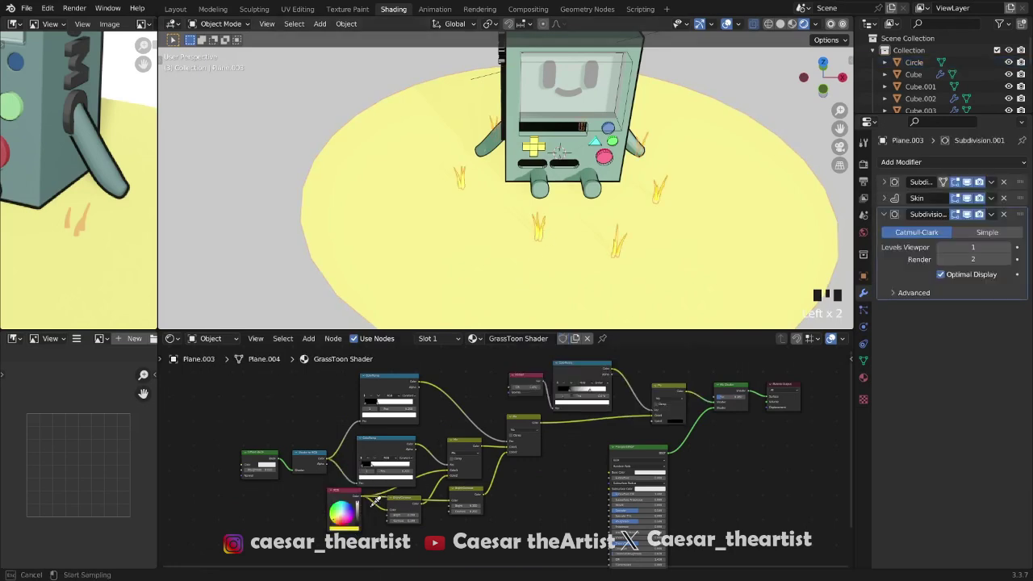
middle_drag(410, 129, 432, 93)
click(703, 119)
scroll(632, 184, up, 2)
key(ctrl+s)
scroll(498, 201, up, 4)
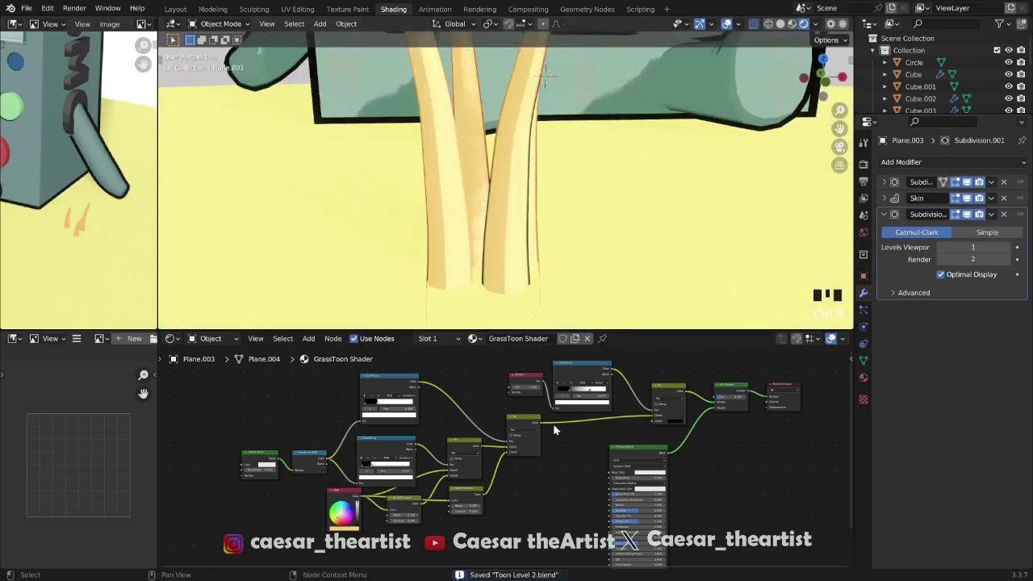
Try to remove the Fresnel, its ColorRamp and the last Mix node from the grass shader, undo it and save
scroll(553, 430, up, 1)
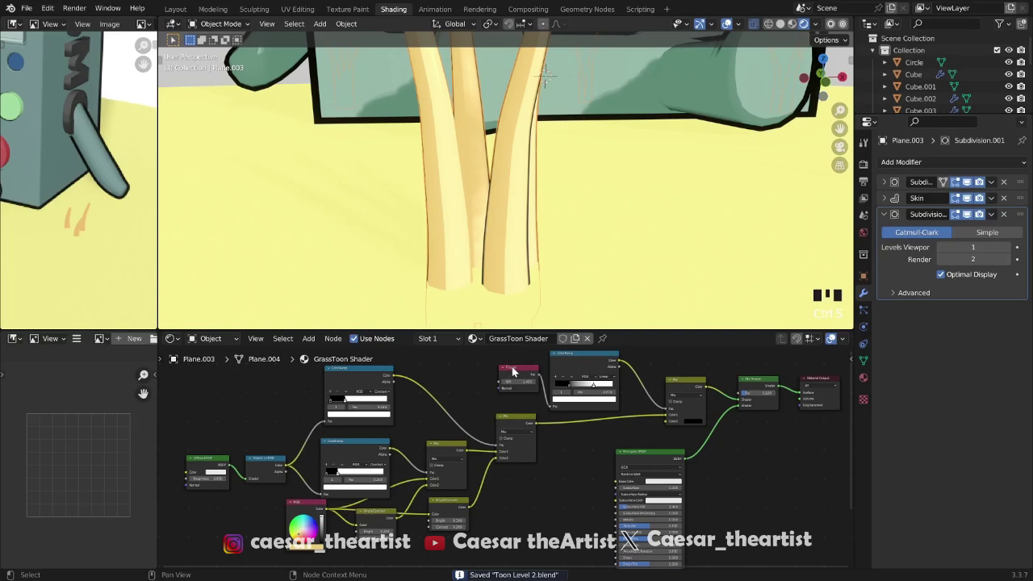
key(ctrl+x)
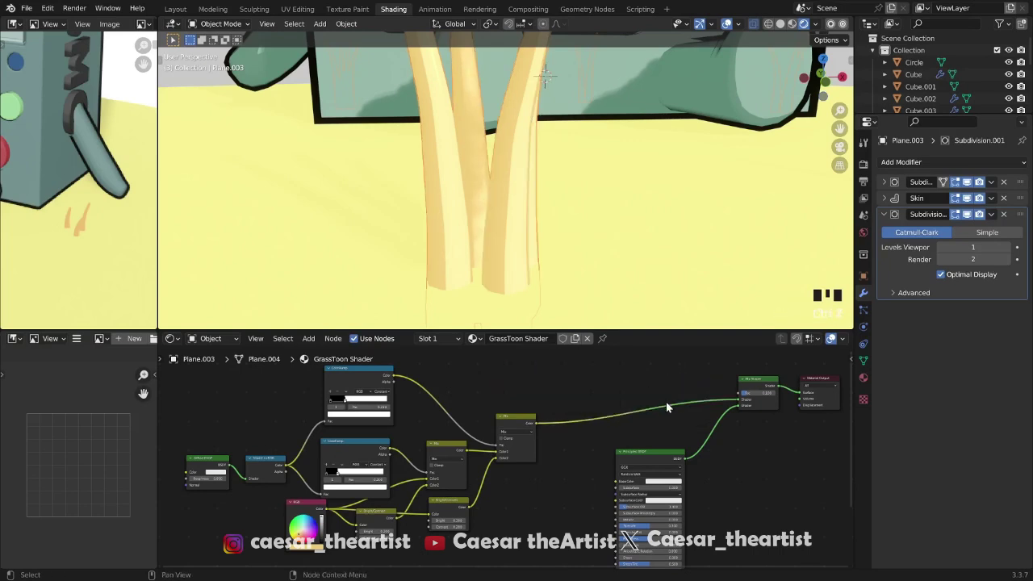
key(ctrl+z)
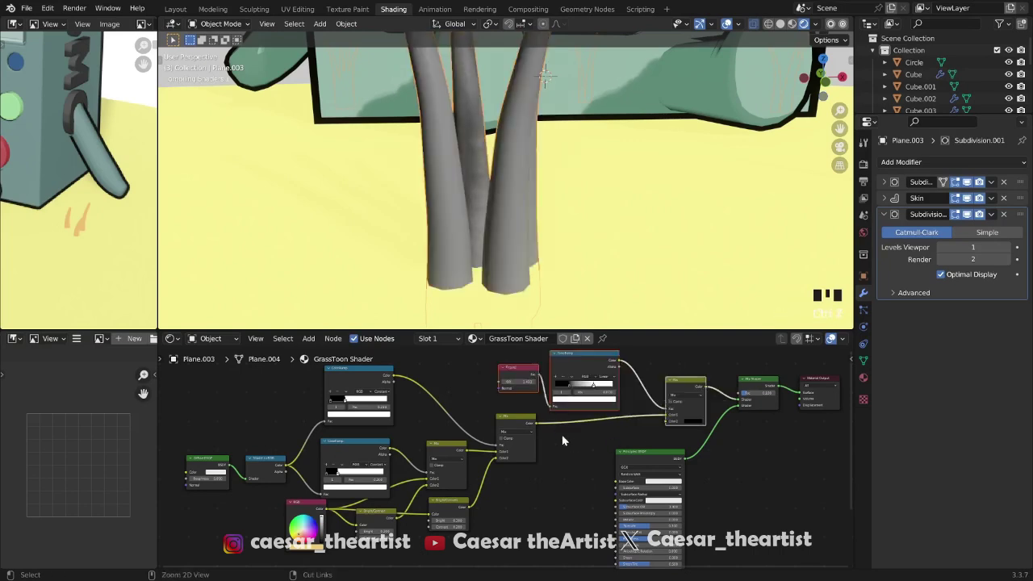
key(ctrl+s)
scroll(568, 440, down, 1)
scroll(573, 439, up, 1)
Add an Emission shader node beneath the grass material's Mix Shader
middle_drag(602, 439, 496, 436)
scroll(496, 436, up, 1)
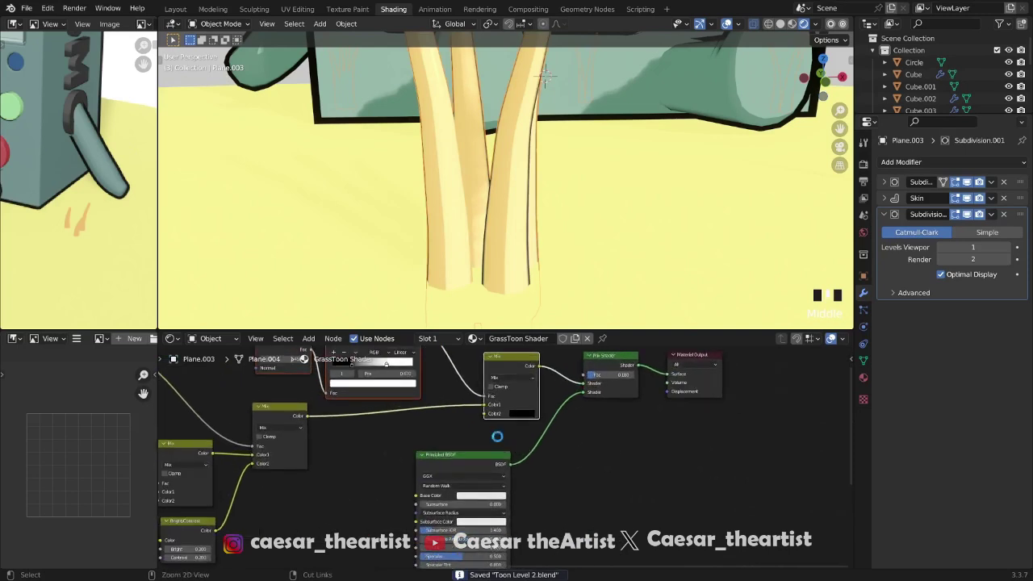
scroll(47, 222, up, 2)
scroll(114, 230, up, 2)
key(shift+a)
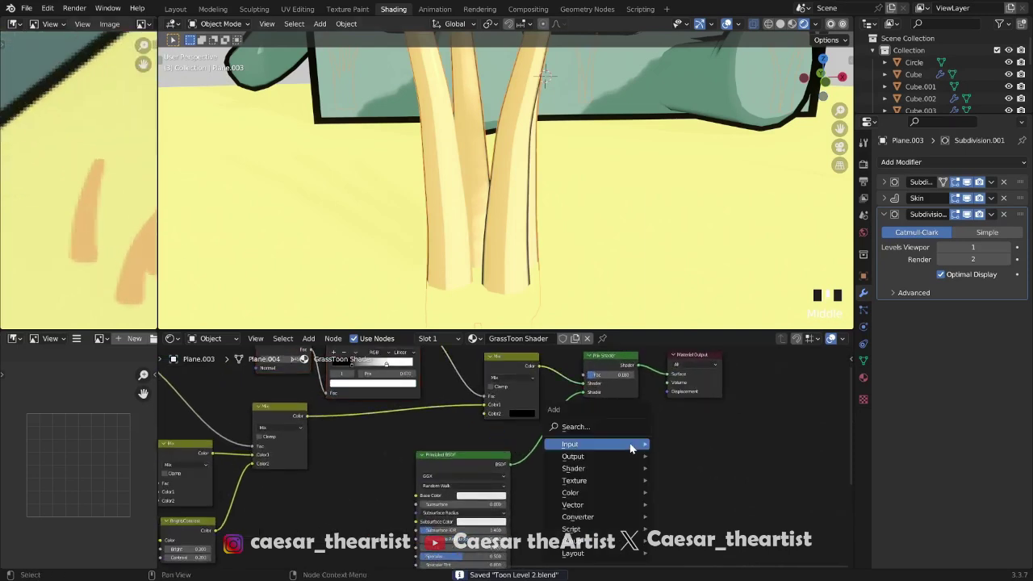
mouse_move(627, 449)
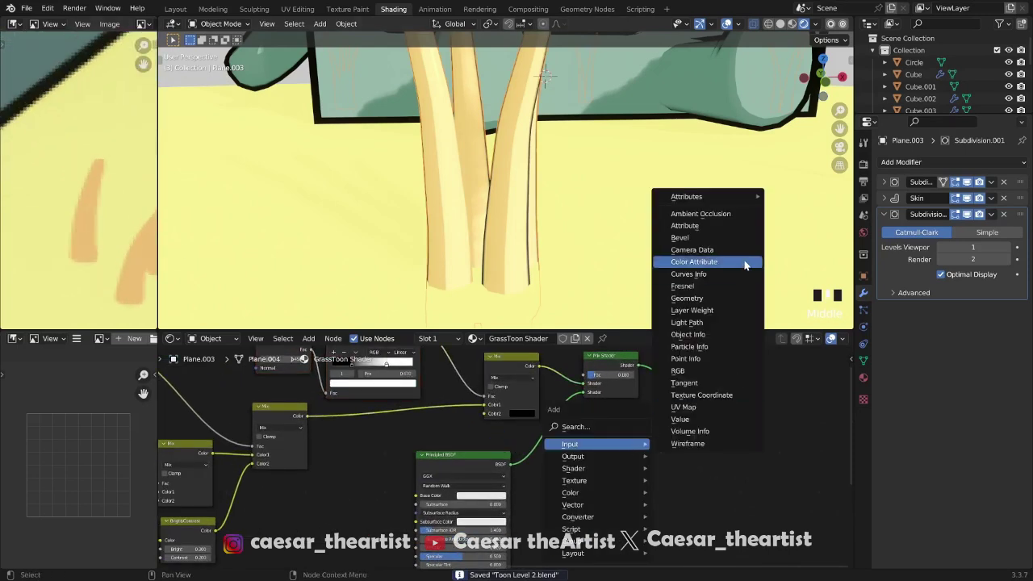
mouse_move(581, 469)
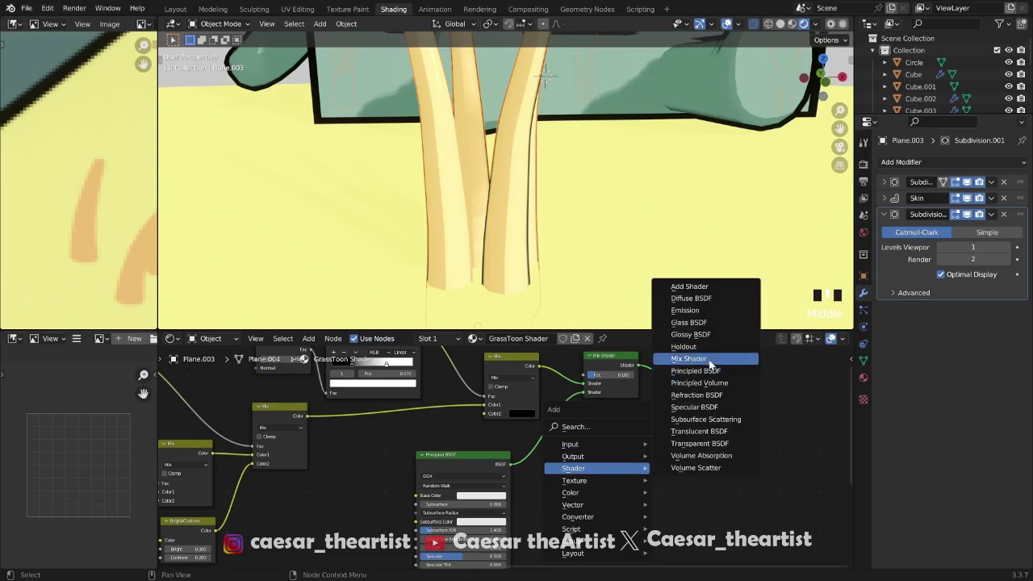
click(686, 310)
click(629, 433)
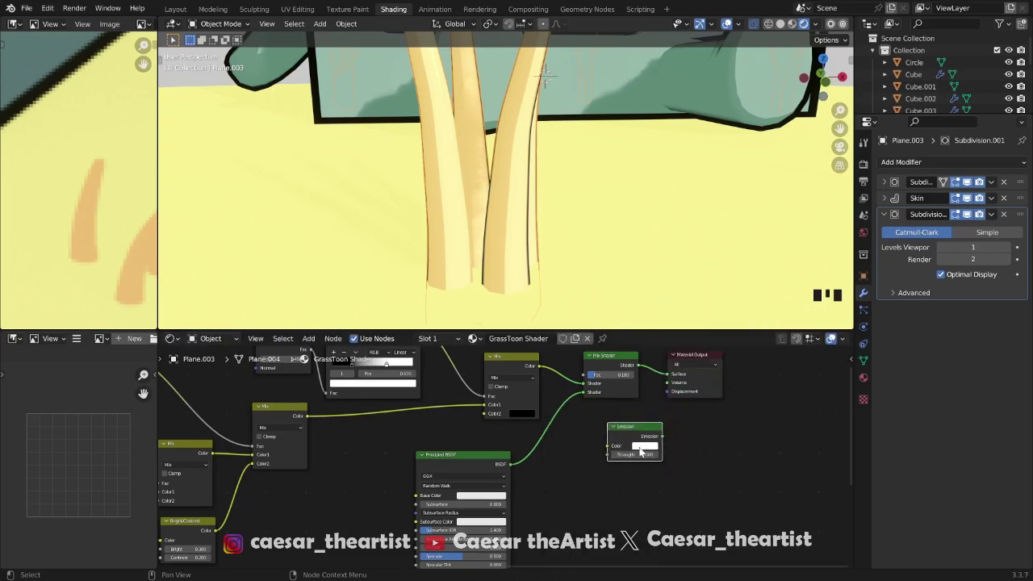
Sample the reference image's orange grass colour into the Emission node, connect it to the Material Output's Surface and save
click(644, 449)
click(699, 412)
click(136, 255)
drag(662, 436, 735, 381)
scroll(710, 286, down, 10)
click(434, 111)
key(ctrl+s)
mouse_move(650, 238)
middle_down()
mouse_move(658, 236)
mouse_move(645, 233)
middle_up()
Connect the Mix Shader to the Material Output for comparison, reconnect the Emission node and save the file
drag(638, 369, 715, 388)
middle_drag(696, 247, 742, 244)
drag(663, 440, 714, 389)
middle_drag(749, 144, 525, 207)
key(ctrl+s)
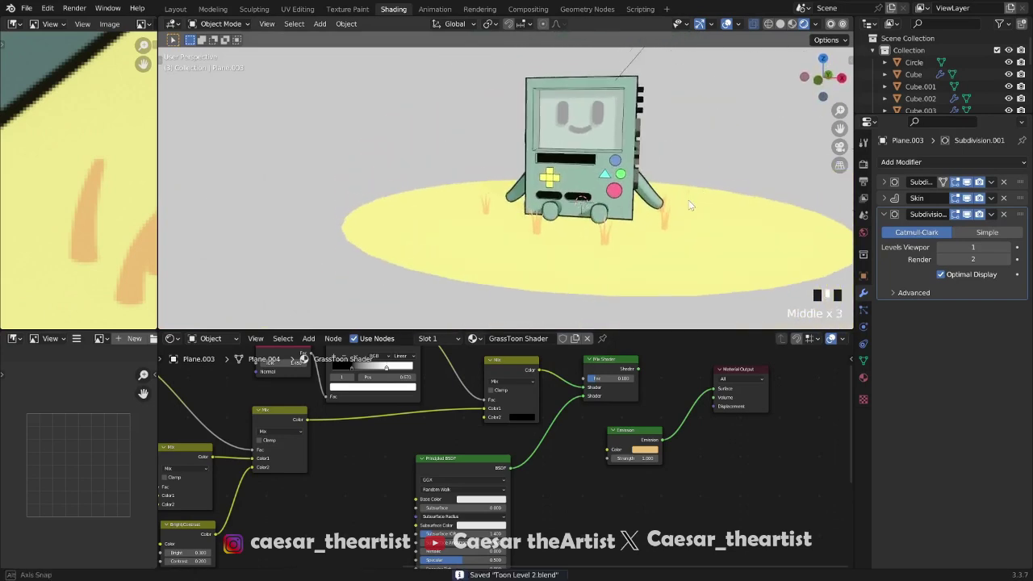
Scale the yellow ground circle down to about 0.85 of its size
scroll(565, 214, down, 3)
middle_drag(611, 216, 616, 242)
scroll(638, 217, up, 2)
click(643, 210)
key(s)
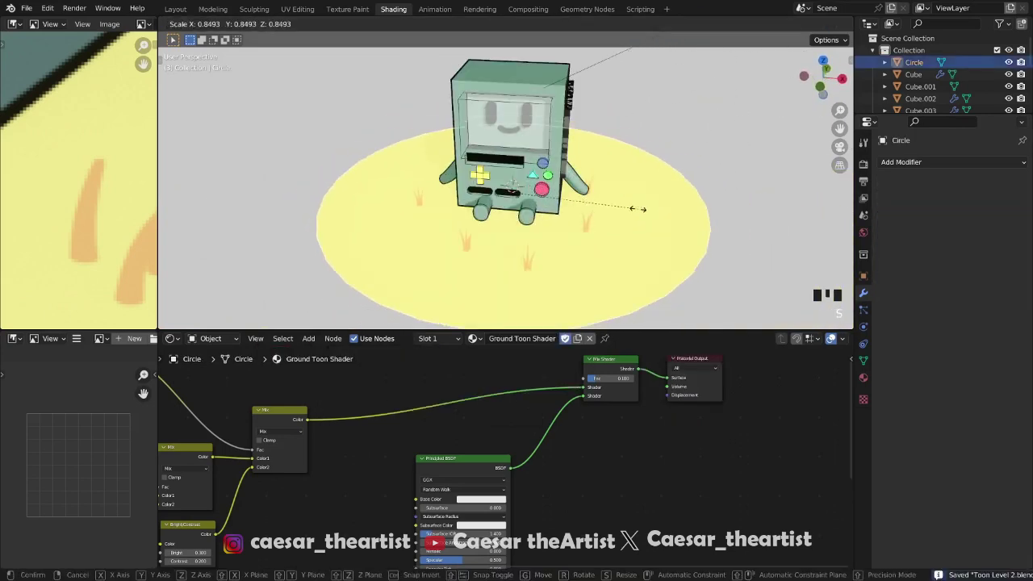
click(643, 210)
Scale up the grass clumps so they spread farther out around BMO
scroll(604, 226, up, 2)
click(580, 230)
key(s)
right_click(677, 205)
scroll(677, 208, down, 3)
key(grave)
click(669, 199)
key(s)
click(705, 158)
Move the grass clumps along the Z axis to seat them on the ground
middle_drag(655, 181, 607, 169)
key(g)
key(g)
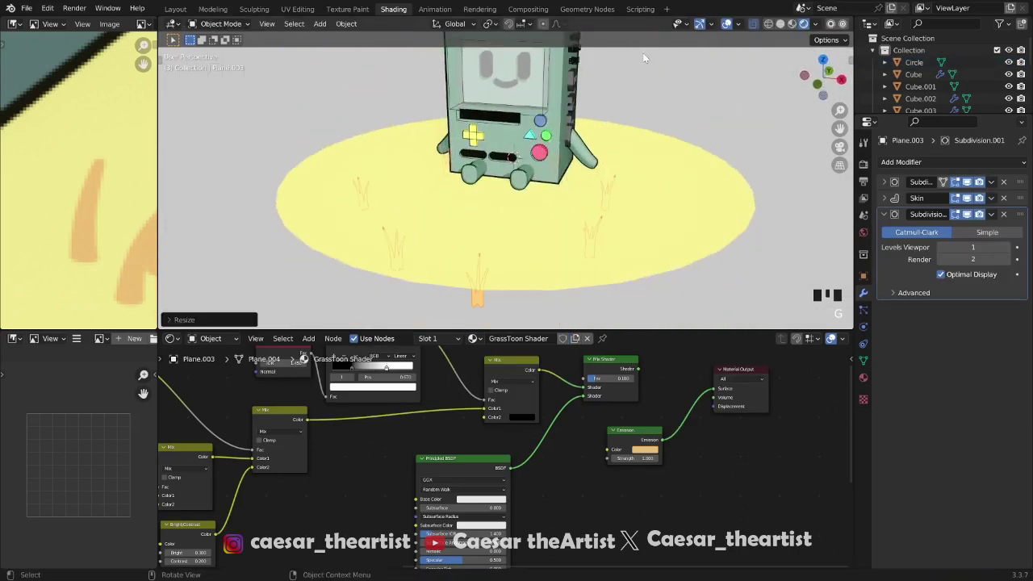
key(z)
click(620, 138)
Examine the grass placement from the top view and around the scene, and save the file
middle_drag(656, 133, 700, 200)
key(grave)
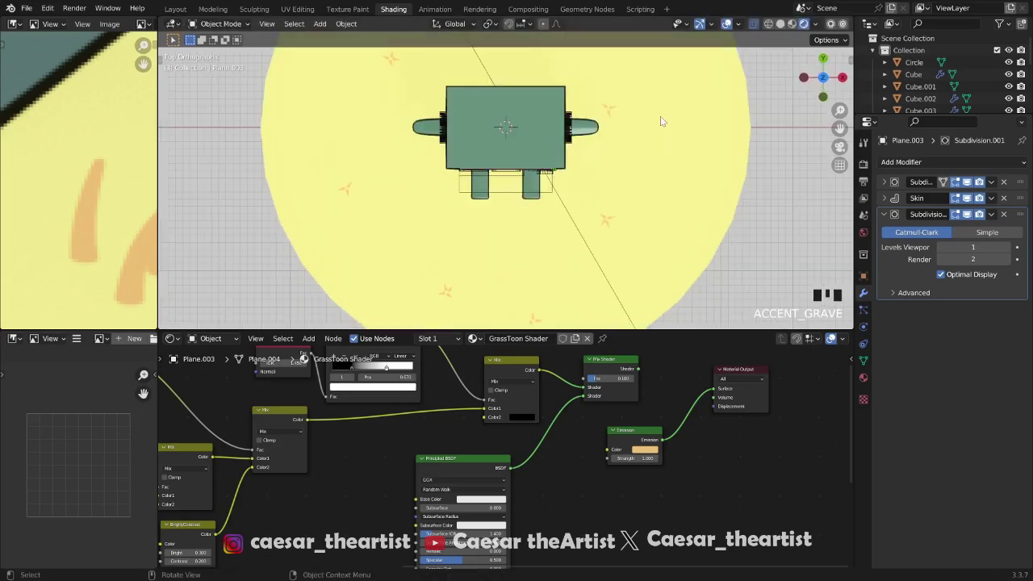
scroll(642, 128, down, 3)
middle_drag(641, 113, 664, 60)
scroll(721, 167, up, 4)
middle_drag(710, 167, 696, 139)
shift+middle_drag(662, 178, 711, 152)
key(ctrl+s)
middle_drag(600, 169, 658, 218)
scroll(658, 218, down, 3)
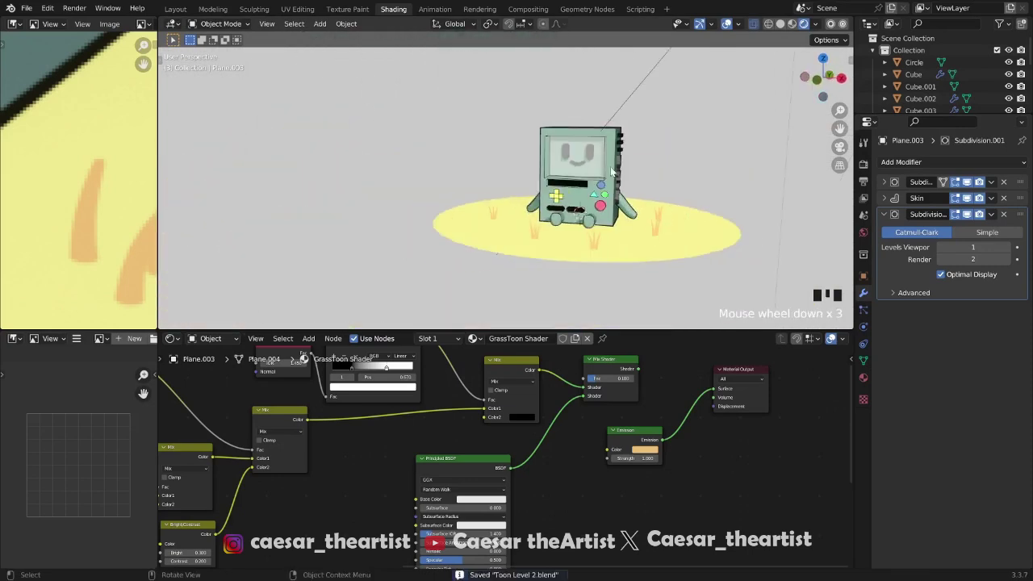
Select BMO's body, save the file and show its Green Toon Shader material slot
scroll(607, 160, up, 3)
click(608, 160)
key(ctrl+s)
scroll(622, 170, up, 2)
middle_drag(622, 170, 589, 250)
scroll(587, 183, up, 1)
scroll(585, 178, down, 2)
scroll(613, 175, down, 2)
scroll(559, 217, up, 3)
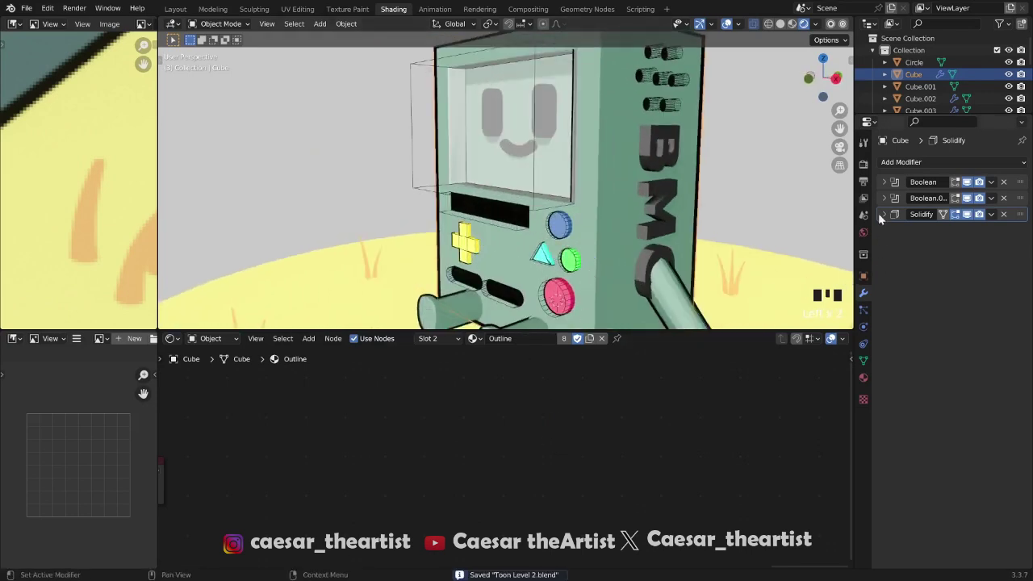
click(863, 377)
click(912, 165)
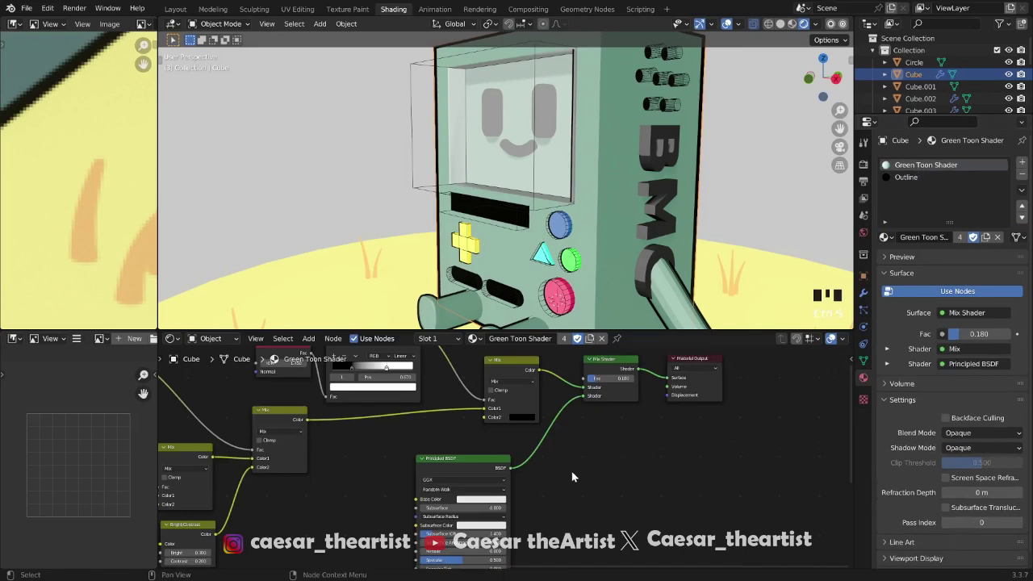
Brighten the Green Toon Shader's RGB colour to a V value of about 0.333 and save the file
key(ctrl+s)
scroll(572, 477, down, 7)
middle_drag(242, 479, 380, 429)
scroll(380, 429, up, 11)
click(476, 508)
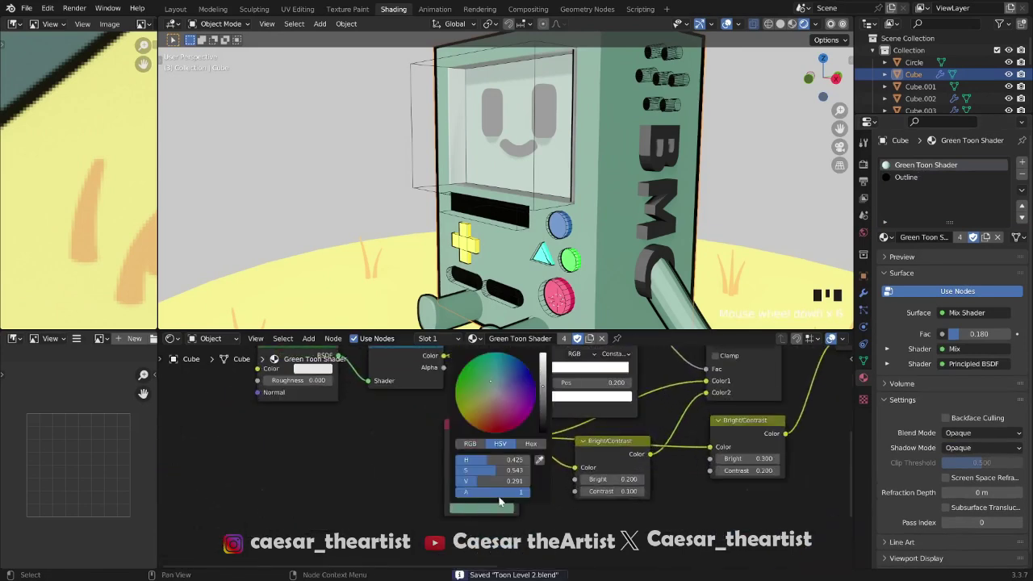
drag(478, 481, 481, 481)
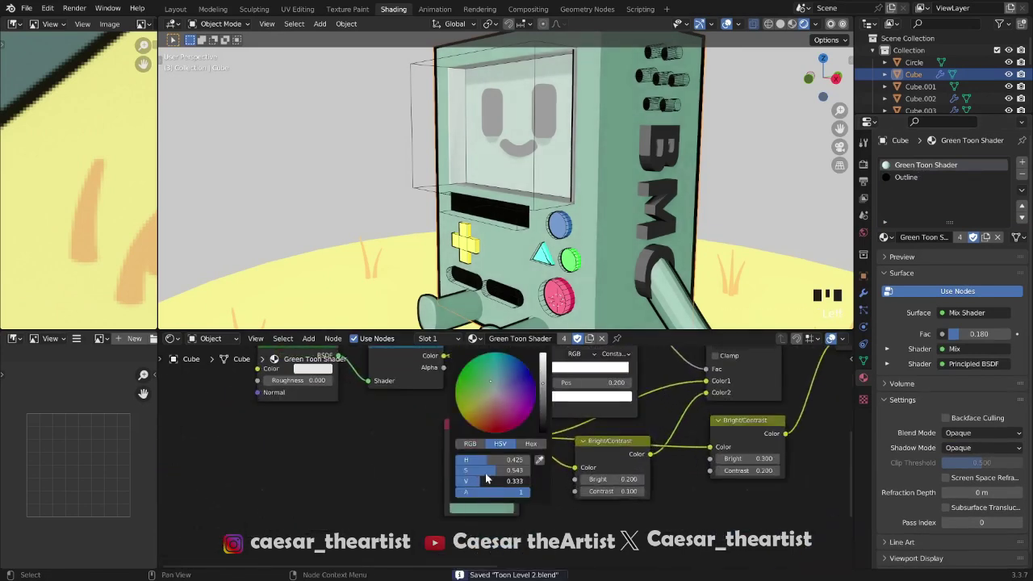
scroll(583, 213, down, 4)
mouse_move(583, 212)
middle_down()
mouse_move(620, 214)
mouse_move(571, 220)
middle_up()
key(ctrl+s)
Move the white stop of the Green Toon Shader's Fresnel ColorRamp slightly farther from the black stop
scroll(630, 214, up, 6)
scroll(626, 432, down, 6)
middle_drag(626, 432, 483, 480)
middle_drag(668, 436, 555, 492)
middle_drag(714, 423, 361, 450)
scroll(348, 454, up, 5)
middle_drag(242, 432, 373, 438)
scroll(374, 438, up, 3)
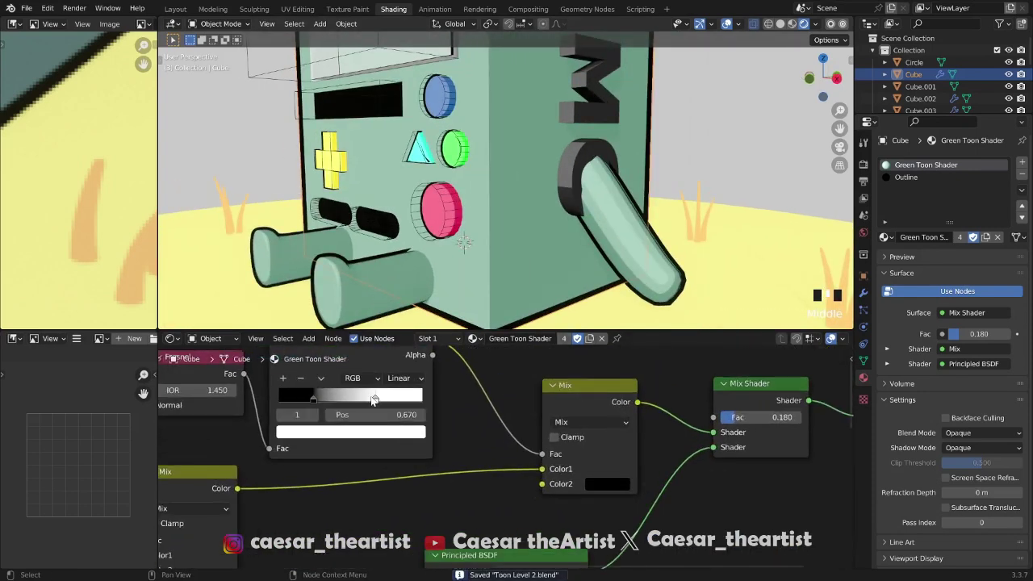
drag(378, 403, 383, 404)
scroll(429, 495, down, 9)
middle_drag(372, 496, 537, 443)
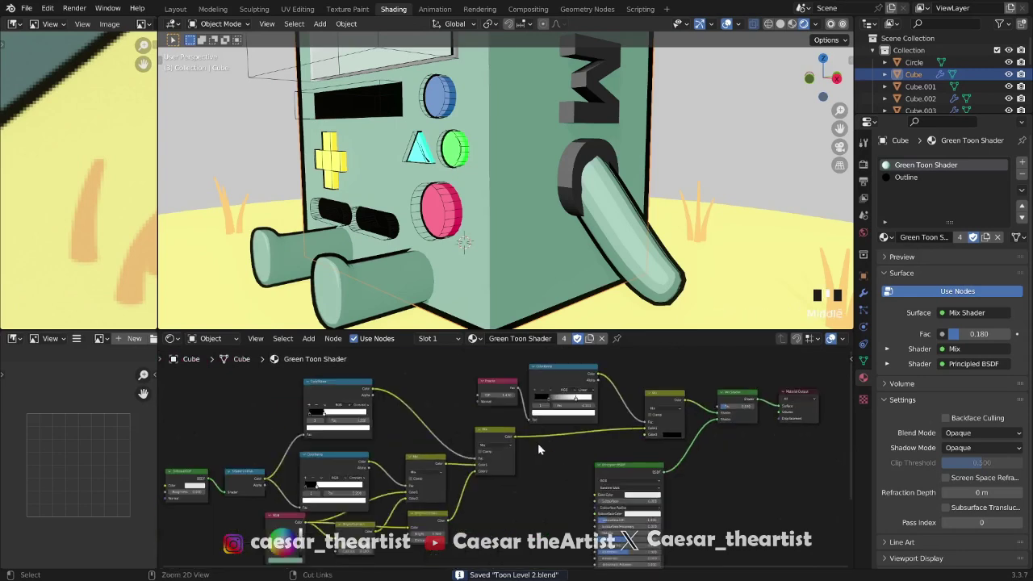
scroll(327, 482, up, 5)
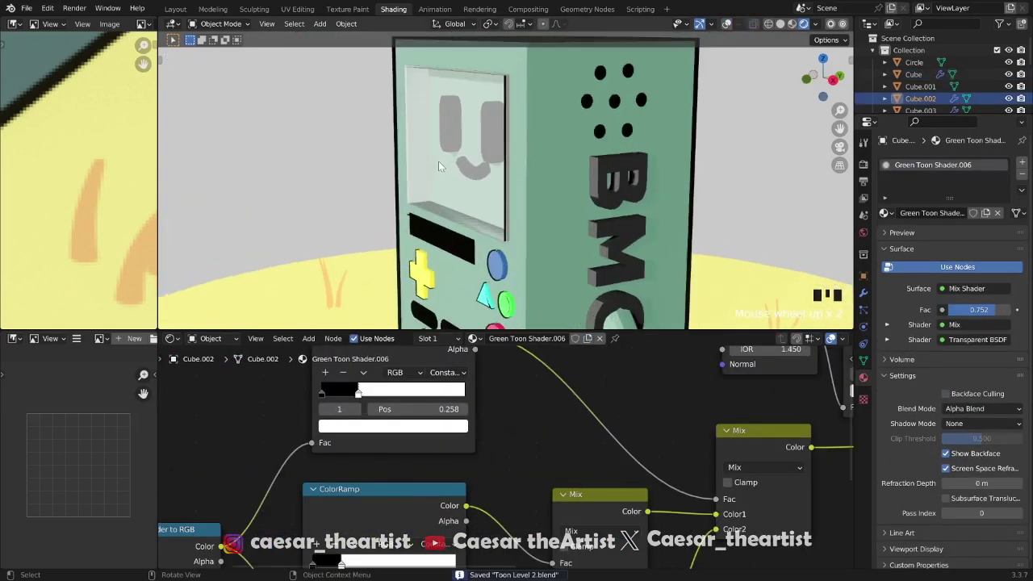
Isolate BMO's transparent screen pane in local view and save the file
key(slash)
key(ctrl+s)
scroll(515, 174, up, 1)
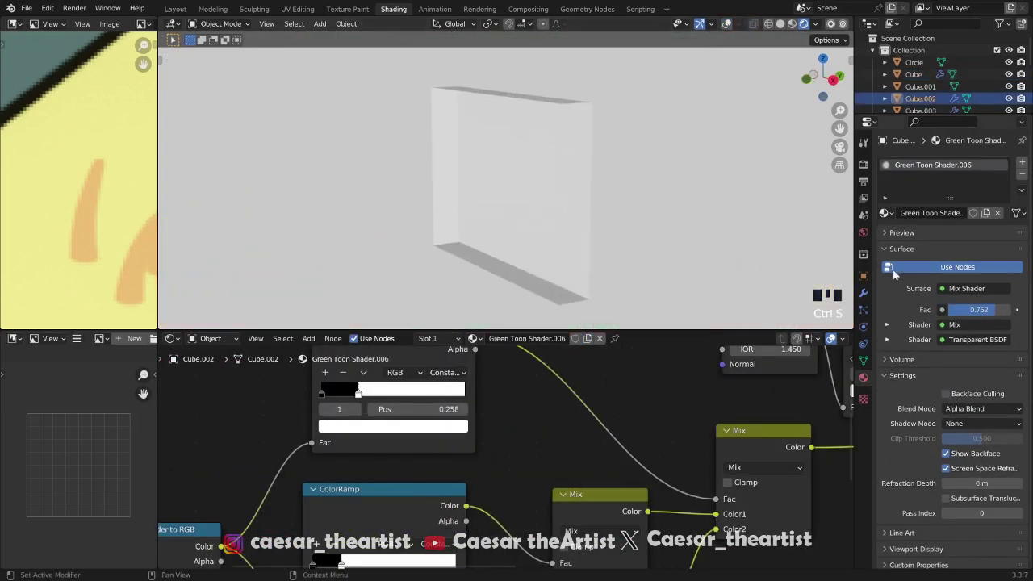
Enable the viewport display of the screen pane's Solidify modifier, leave local view and save the file
click(864, 276)
click(864, 292)
click(884, 183)
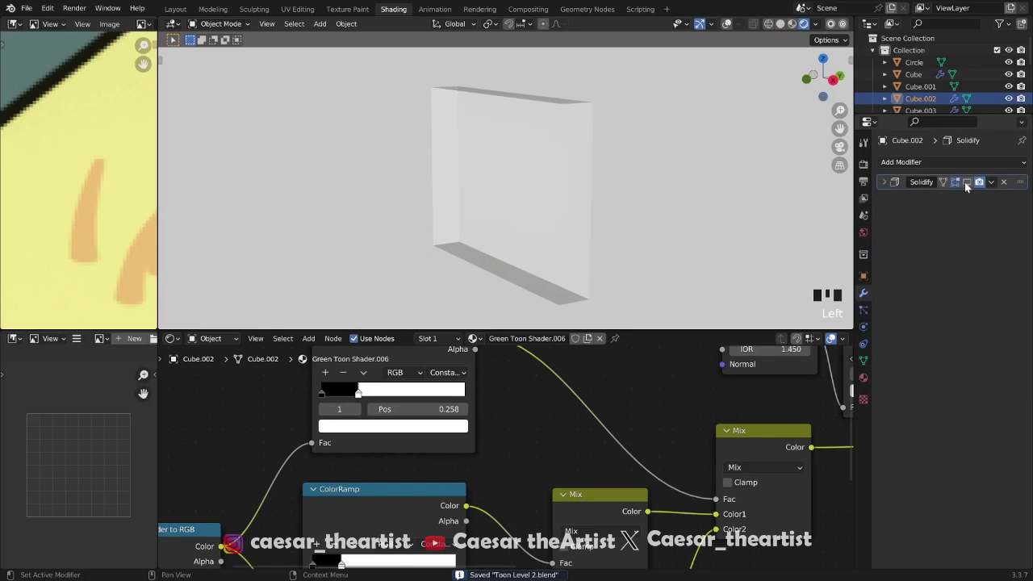
click(966, 183)
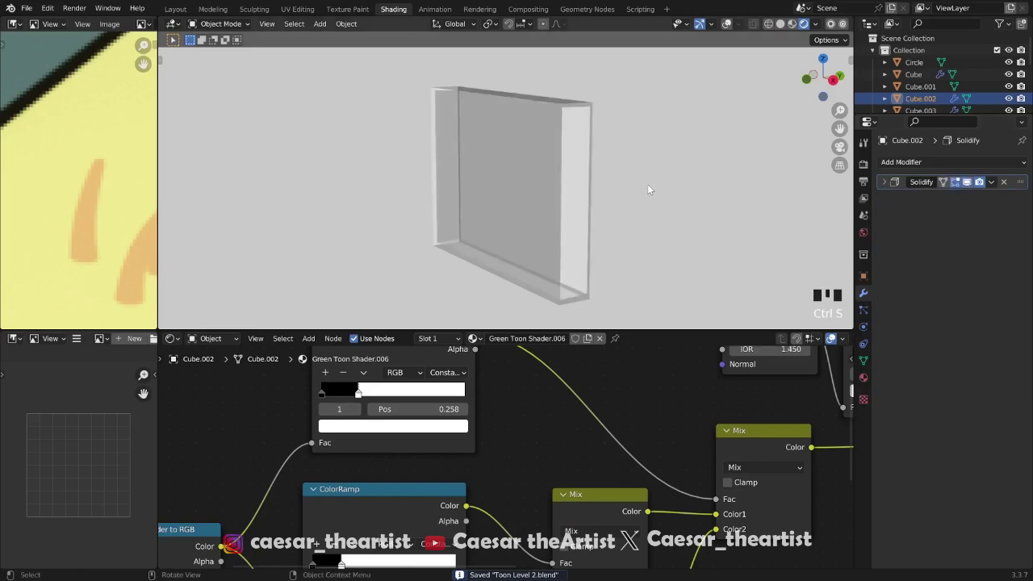
key(slash)
middle_drag(588, 183, 495, 160)
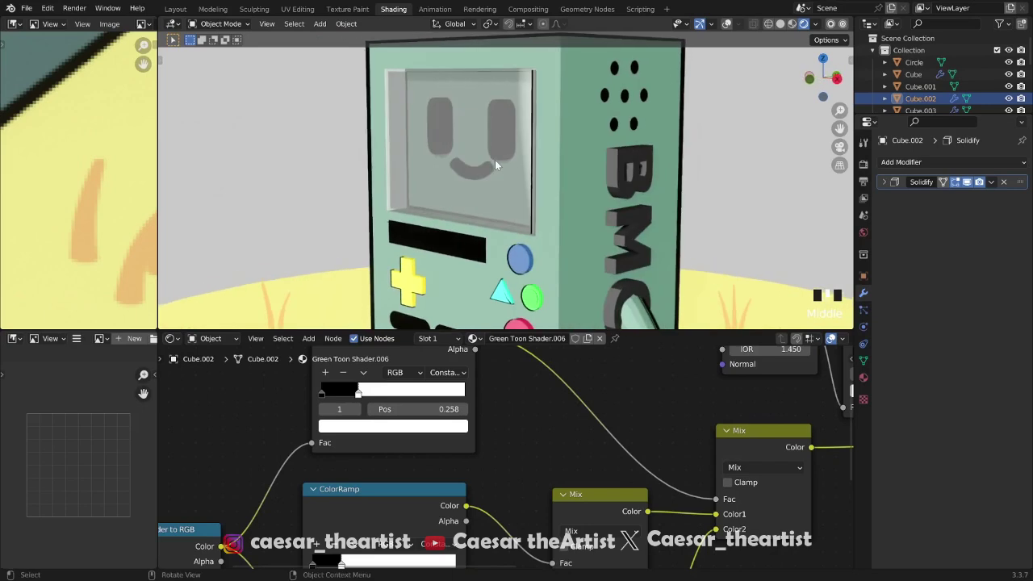
key(ctrl+s)
Compare the screen pane with its Solidify modifier's viewport display off and on, keep it on and save
click(966, 183)
click(966, 182)
click(966, 182)
click(966, 182)
middle_drag(719, 174, 549, 158)
click(967, 185)
click(966, 183)
key(ctrl+s)
Raise the Mix Shader Fac of the screen pane's material to about 0.797
scroll(692, 442, down, 8)
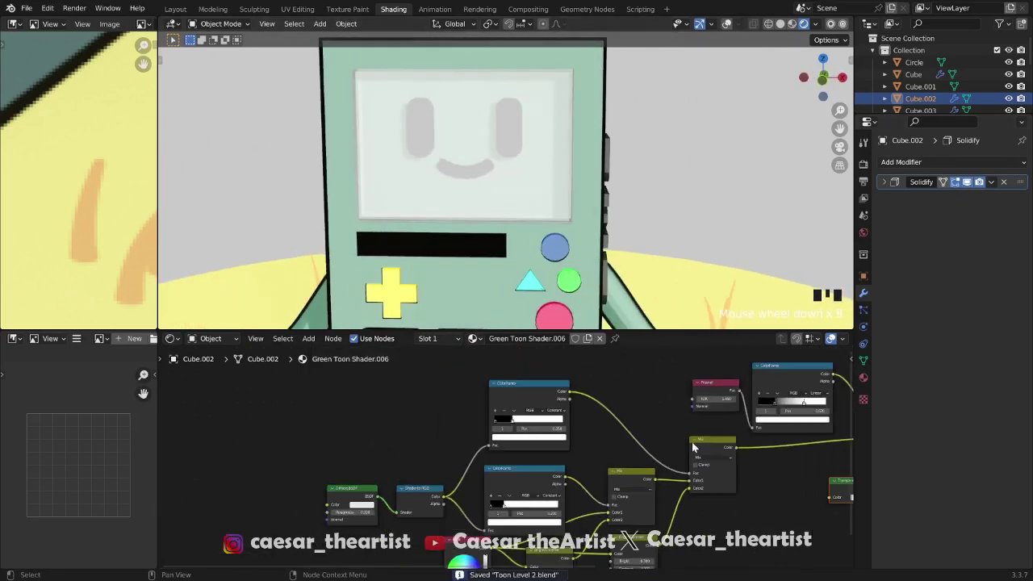
middle_drag(692, 442, 383, 475)
scroll(655, 491, up, 5)
mouse_move(702, 426)
mouse_down()
mouse_move(671, 426)
mouse_move(716, 426)
mouse_up()
middle_drag(527, 147, 426, 143)
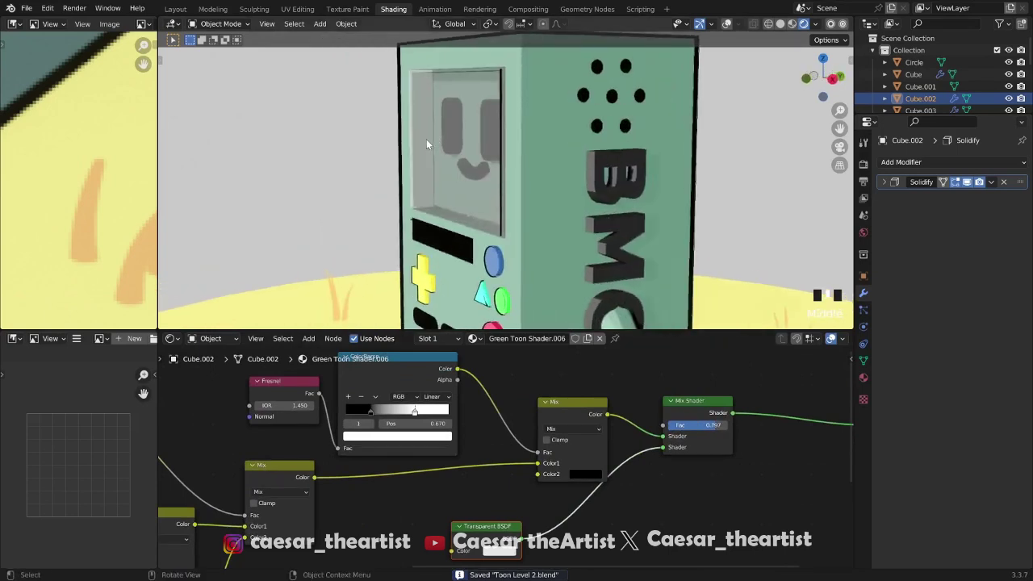
Isolate the screen pane in local view and add a second Solidify modifier with a thickness of -0.02 m
key(slash)
scroll(478, 149, up, 3)
middle_drag(520, 150, 476, 151)
scroll(479, 150, down, 2)
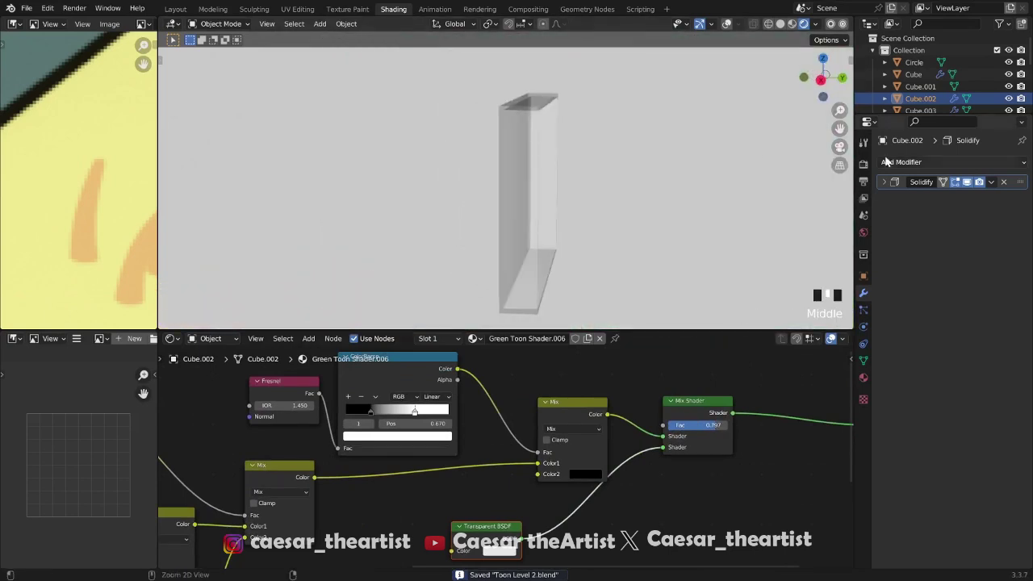
click(888, 162)
click(799, 369)
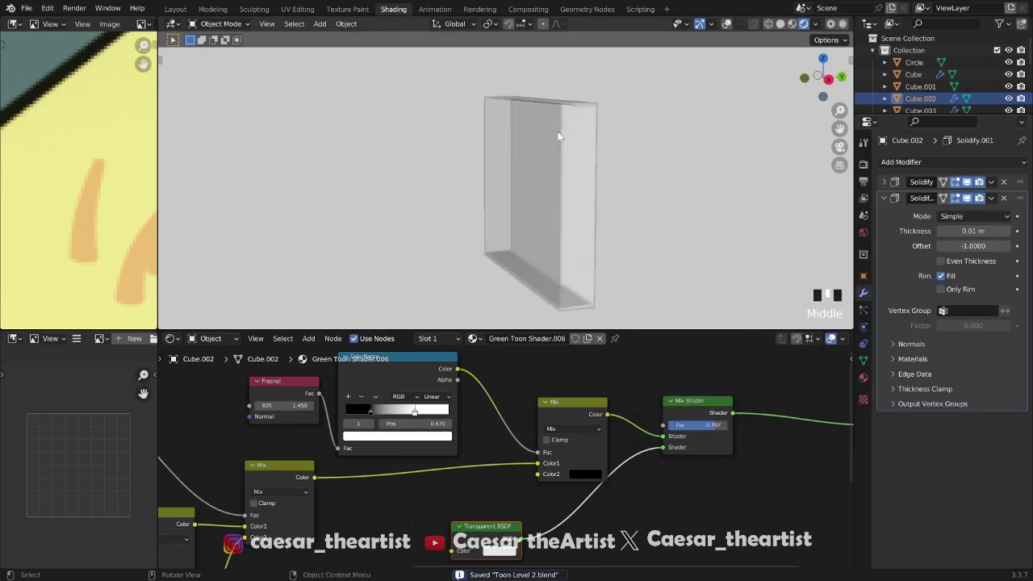
mouse_move(974, 230)
shift+mouse_down()
mouse_move(993, 231)
mouse_move(957, 231)
shift+mouse_up()
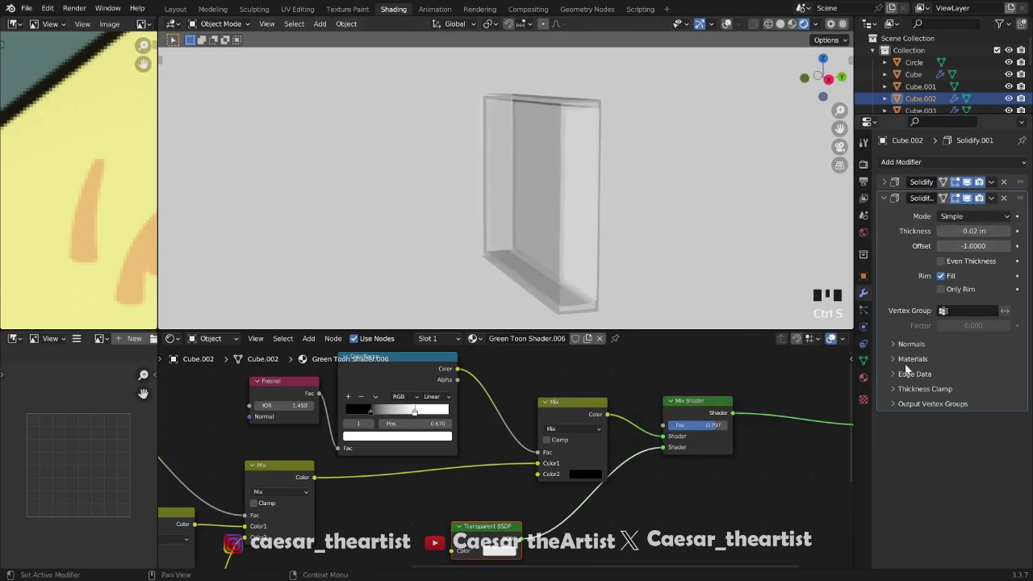
Flip the second Solidify modifier's normals and set its material offset to 1
click(911, 344)
click(956, 364)
click(950, 395)
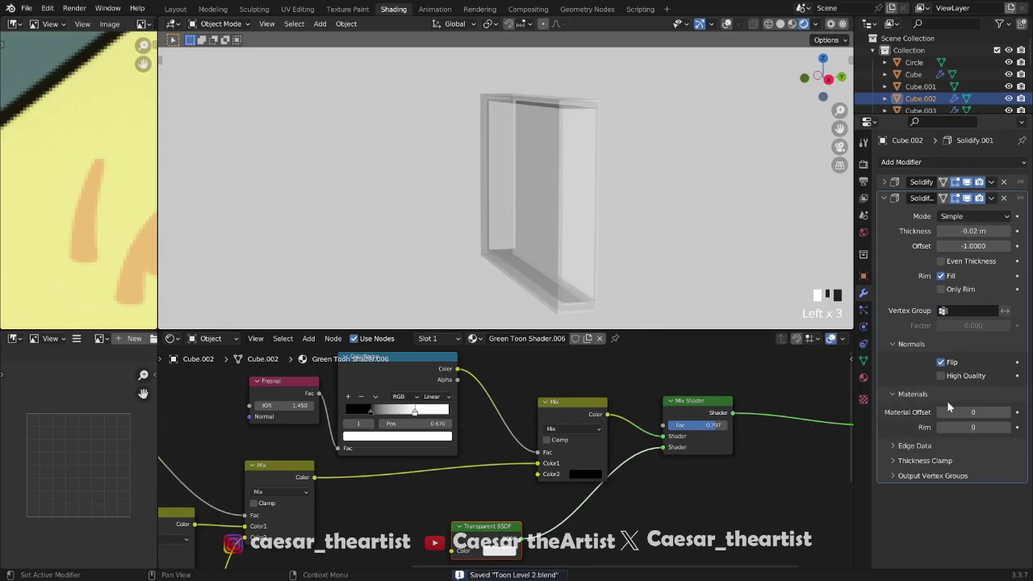
Add a second material slot with the Outline material to the screen pane, leave local view and save the file
click(864, 377)
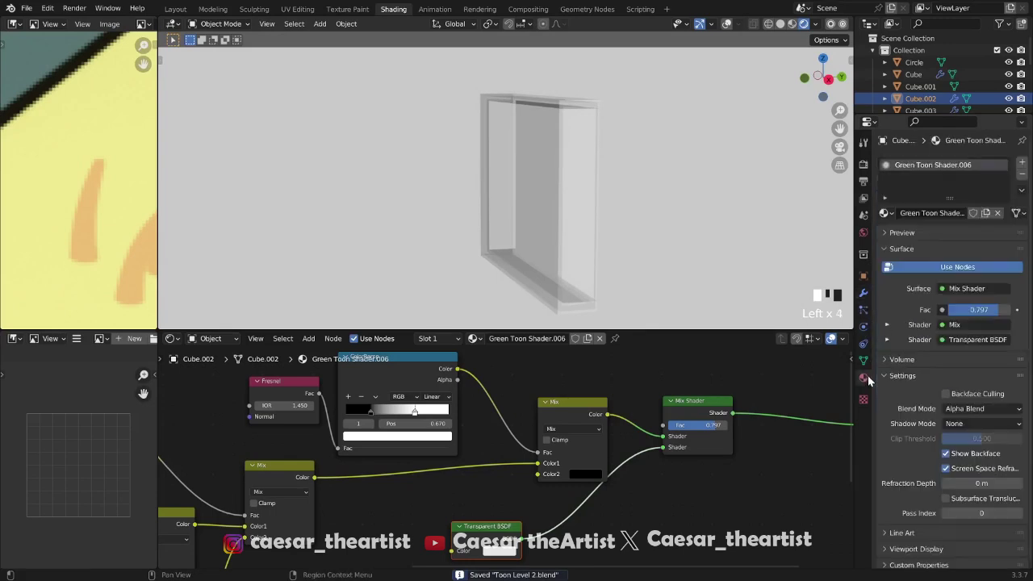
click(1022, 162)
click(885, 236)
scroll(847, 323, down, 3)
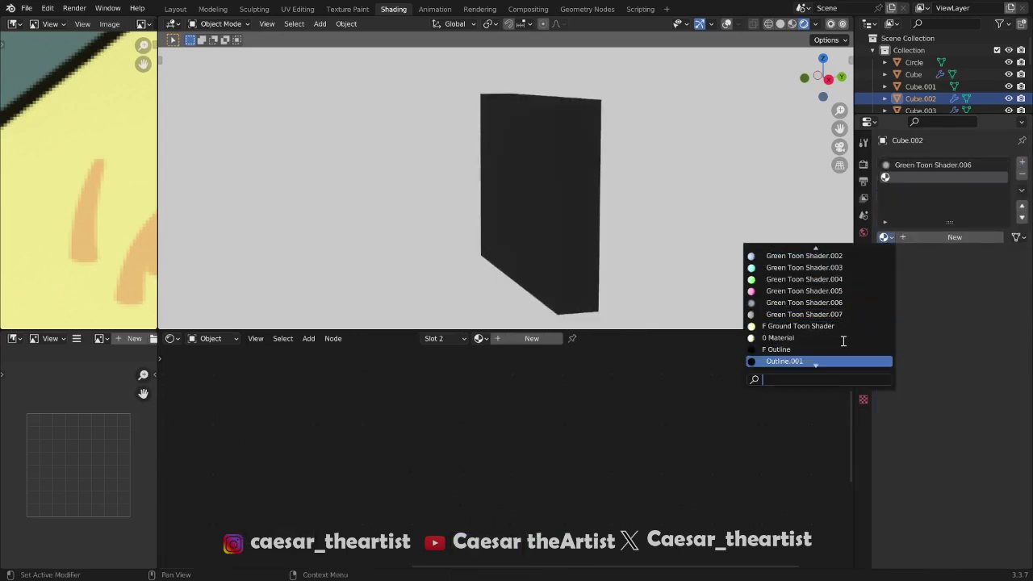
click(840, 339)
middle_drag(724, 283, 680, 196)
key(ctrl+s)
key(slash)
scroll(642, 199, down, 4)
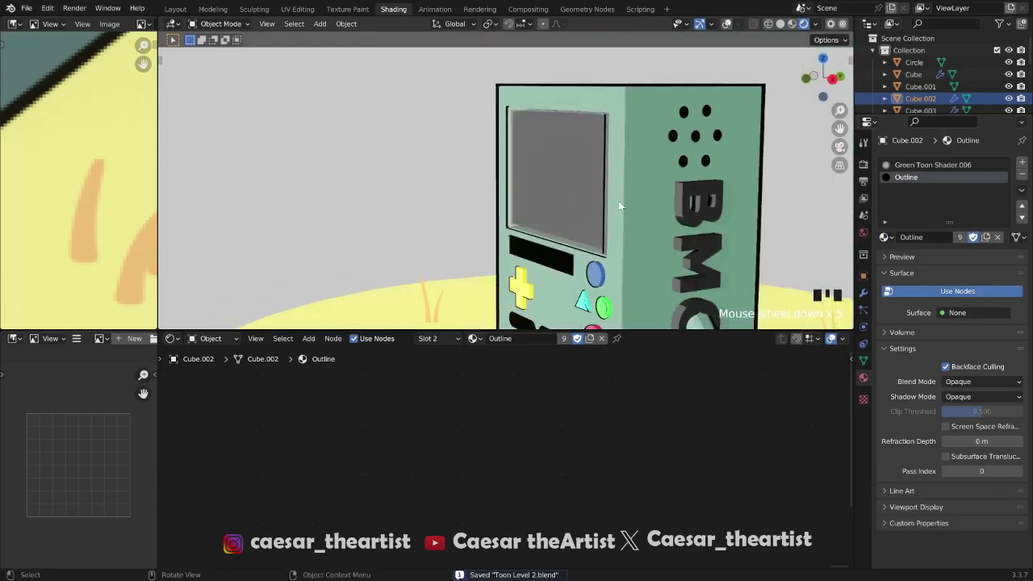
middle_drag(553, 219, 586, 226)
key(ctrl+s)
scroll(585, 363, down, 5)
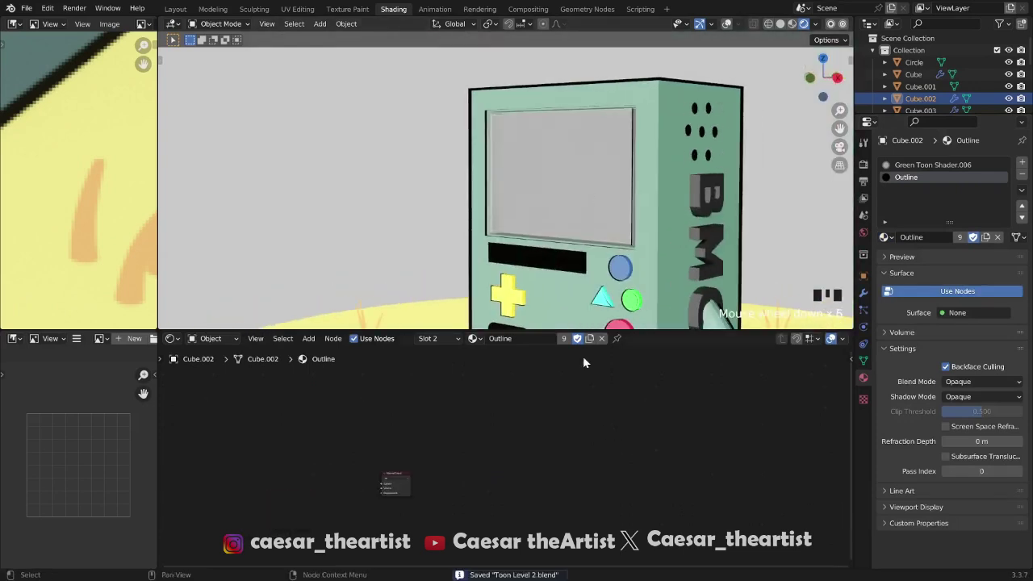
Try a higher Mix Shader Fac on the pane's Green Toon Shader.006 material, undo it and save the file
click(928, 164)
scroll(697, 437, up, 5)
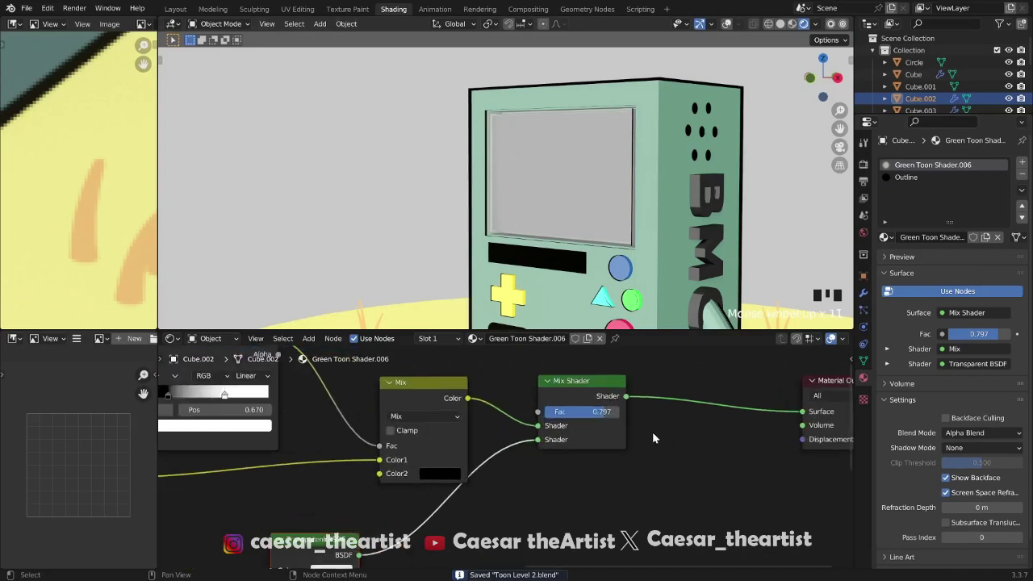
drag(582, 412, 662, 414)
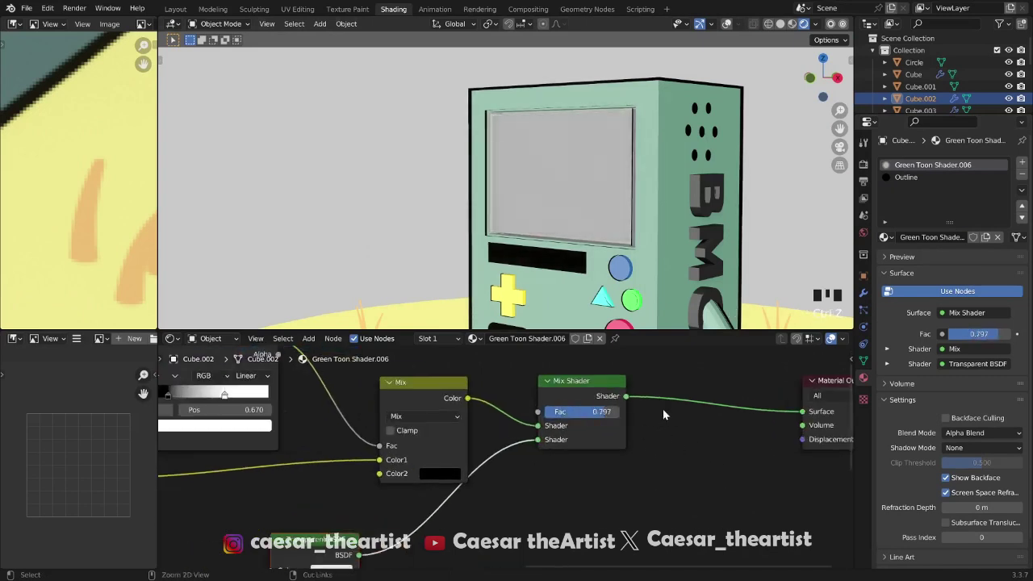
key(ctrl+s)
Remove the second Solidify modifier from the screen pane
click(864, 293)
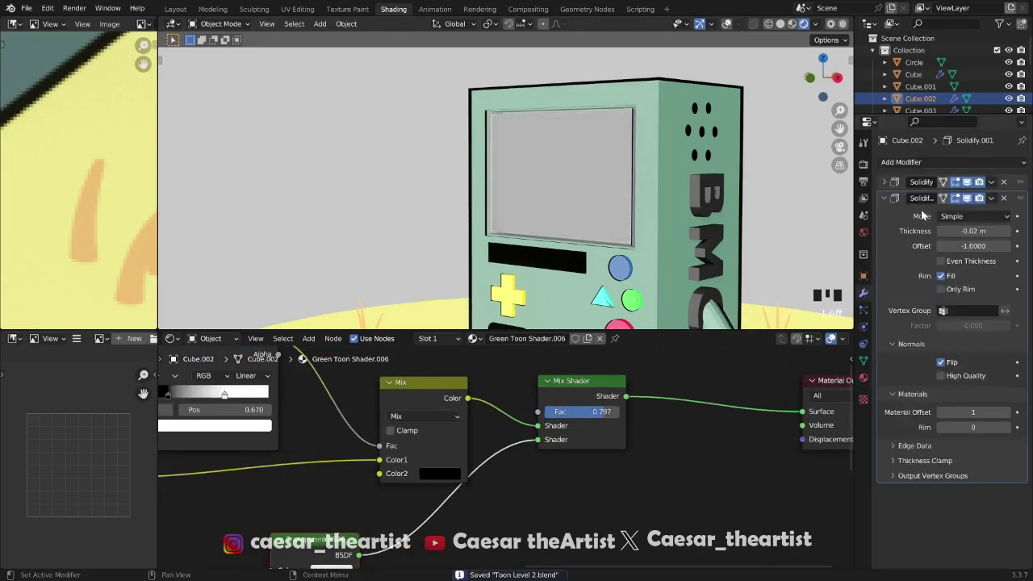
click(1005, 200)
middle_drag(616, 190, 512, 173)
Examine the toon shading and outlines on BMO's buttons, limbs and side lettering from several angles
scroll(472, 203, up, 6)
middle_drag(454, 235, 478, 175)
scroll(649, 205, down, 4)
scroll(601, 237, up, 3)
middle_drag(601, 238, 572, 226)
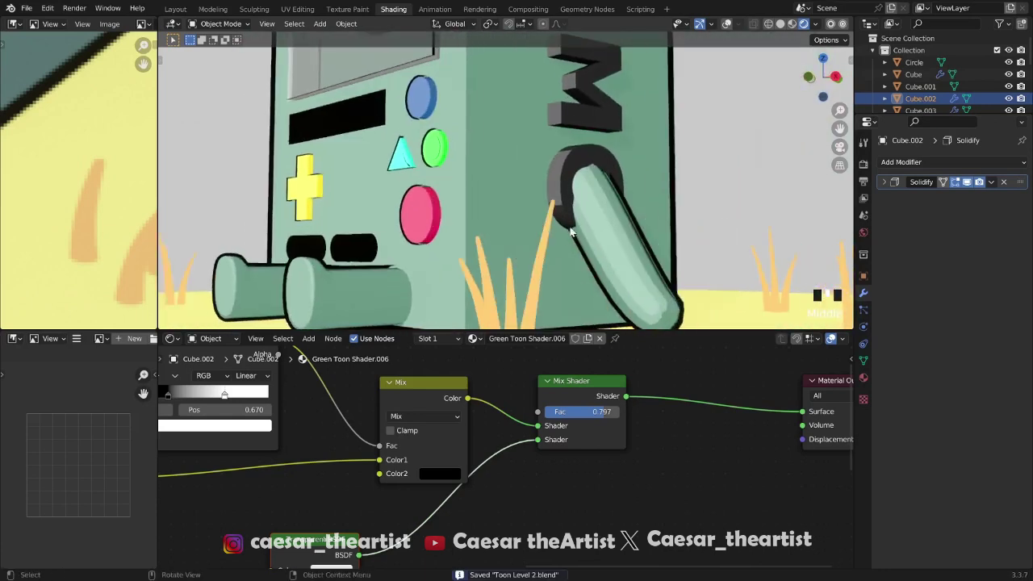
scroll(589, 202, up, 3)
scroll(581, 145, up, 2)
click(605, 109)
scroll(606, 117, down, 10)
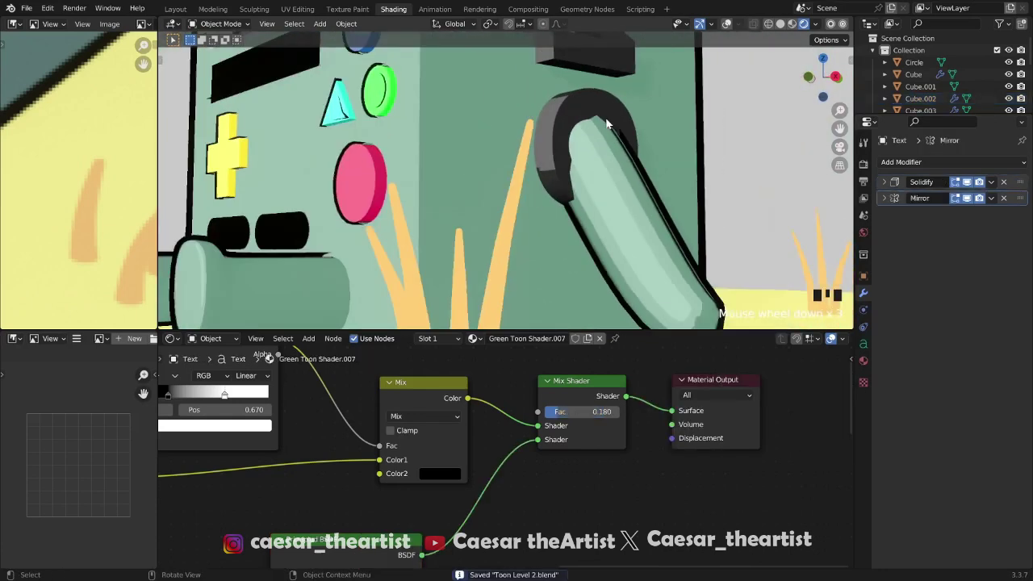
middle_drag(646, 190, 664, 220)
scroll(644, 175, down, 3)
scroll(614, 186, down, 3)
scroll(577, 121, up, 3)
mouse_move(563, 115)
middle_down()
mouse_move(560, 99)
mouse_move(522, 108)
middle_up()
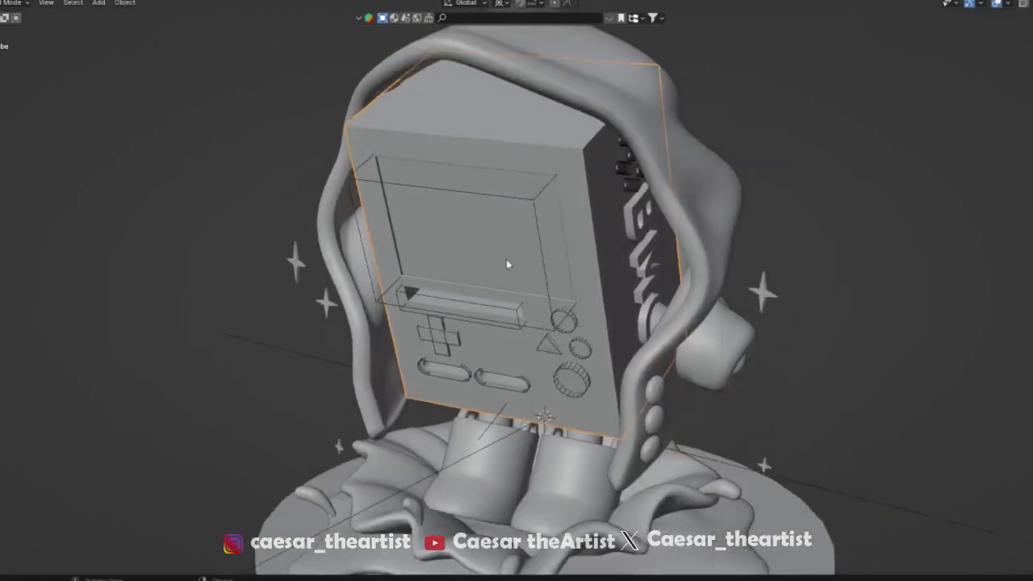
Switch the raincoat BMO scene to rendered shading and hide the viewport overlays
mouse_move(506, 259)
middle_down()
mouse_move(558, 251)
mouse_move(623, 295)
mouse_move(658, 284)
mouse_move(567, 279)
mouse_move(502, 225)
mouse_move(561, 239)
mouse_move(514, 245)
middle_up()
scroll(551, 239, up, 1)
scroll(551, 239, down, 2)
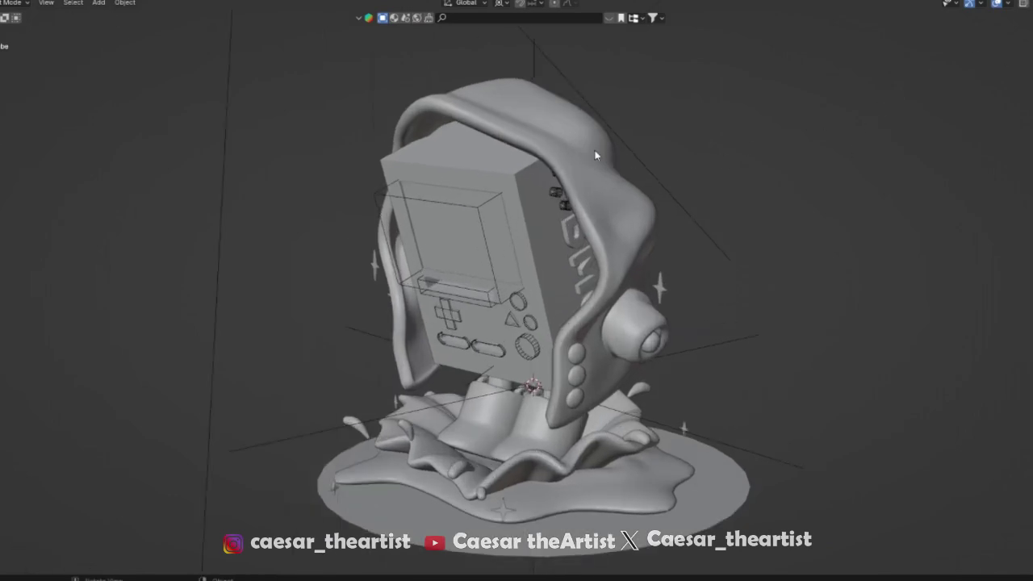
key(z)
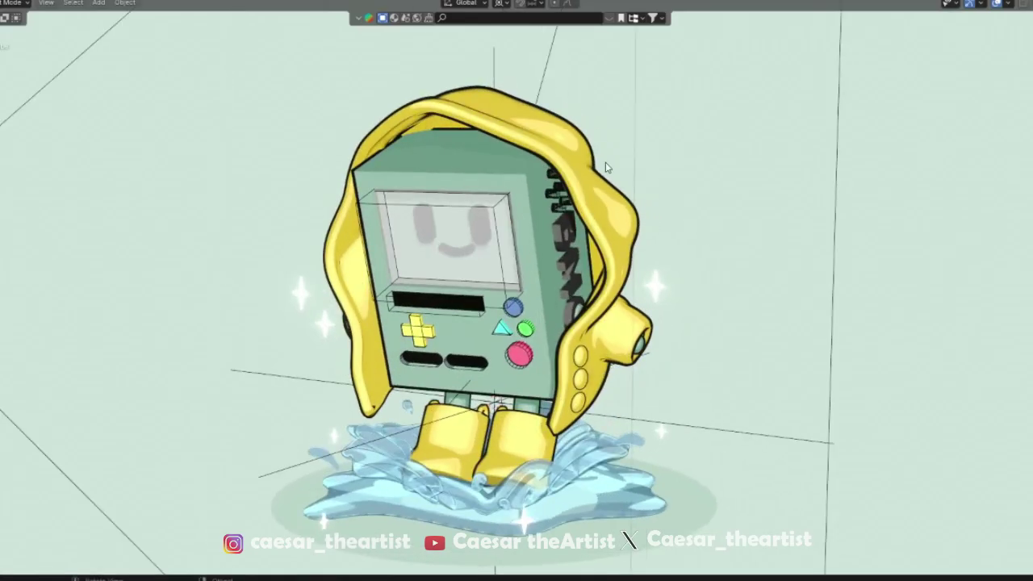
click(997, 5)
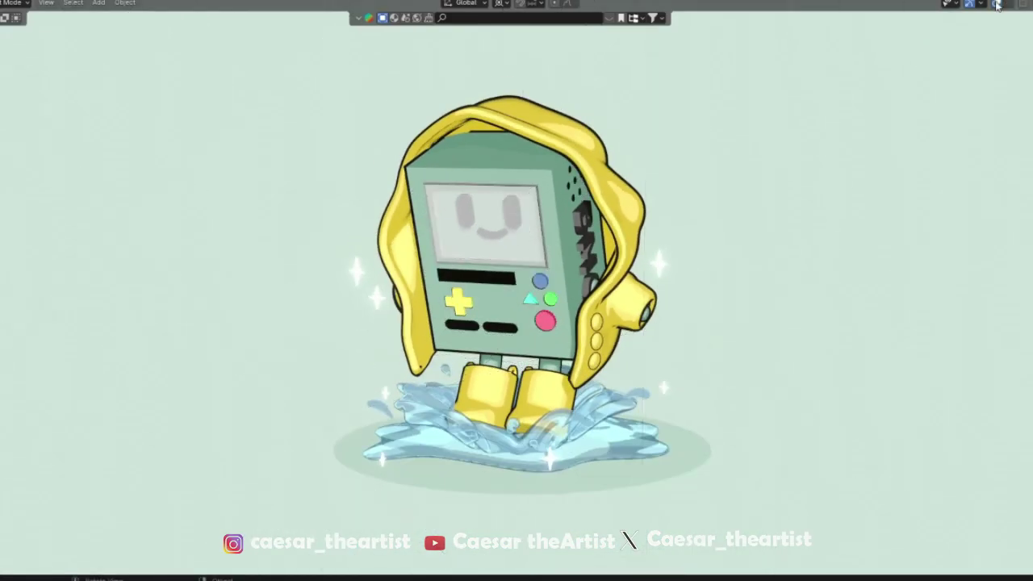
Examine BMO's yellow raincoat, body and screen shading from the front and side
scroll(609, 252, up, 4)
scroll(581, 255, down, 3)
middle_drag(559, 258, 533, 283)
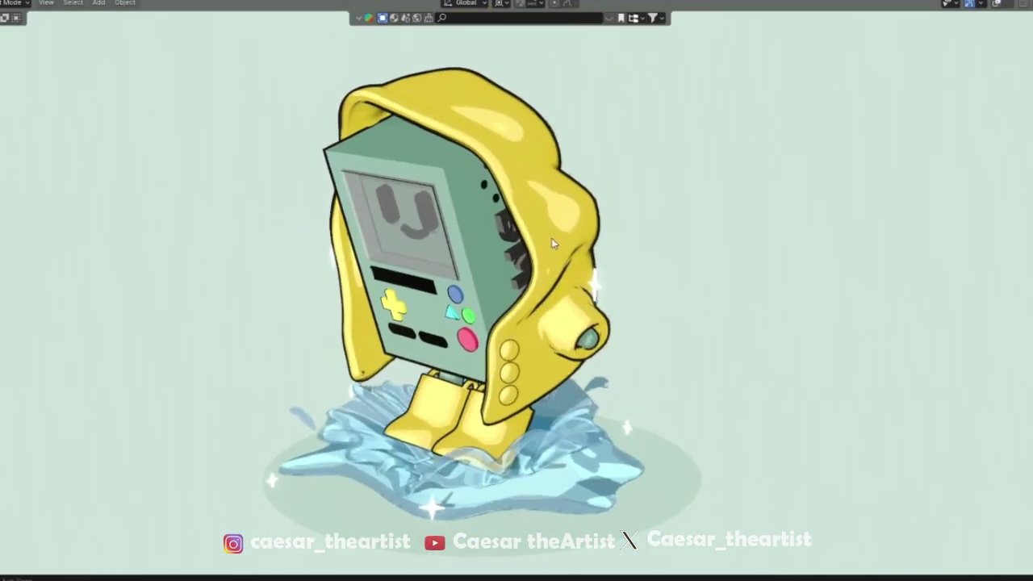
scroll(476, 139, down, 3)
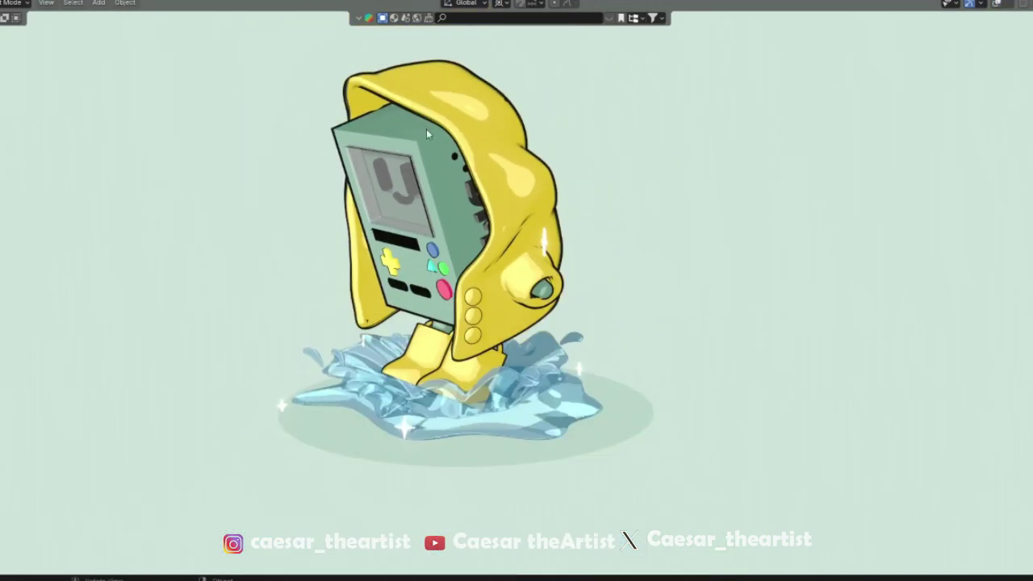
scroll(427, 130, up, 4)
middle_drag(519, 132, 497, 124)
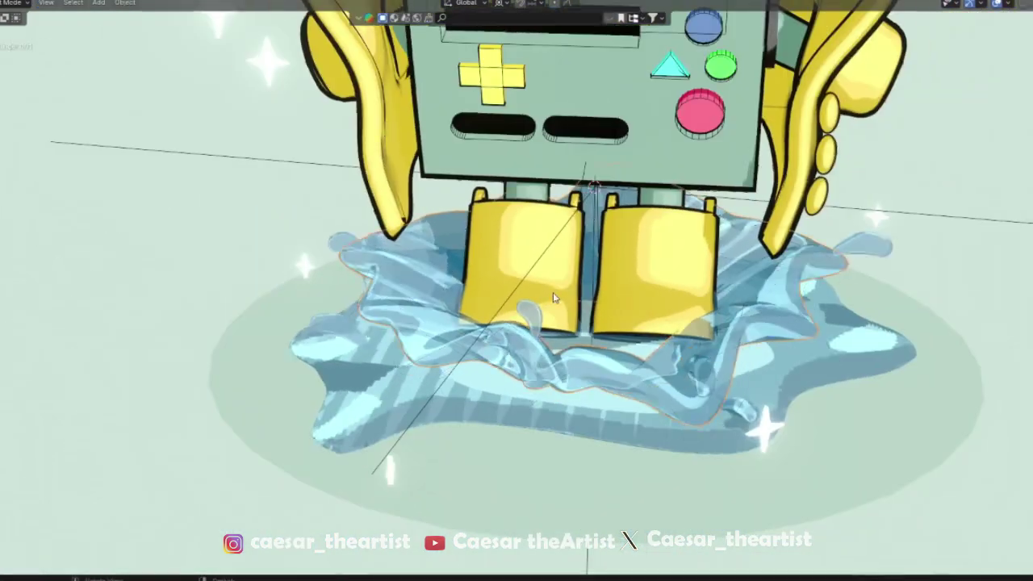
Inspect the water splash mesh in edit mode and the ground disc beneath it
key(Tab)
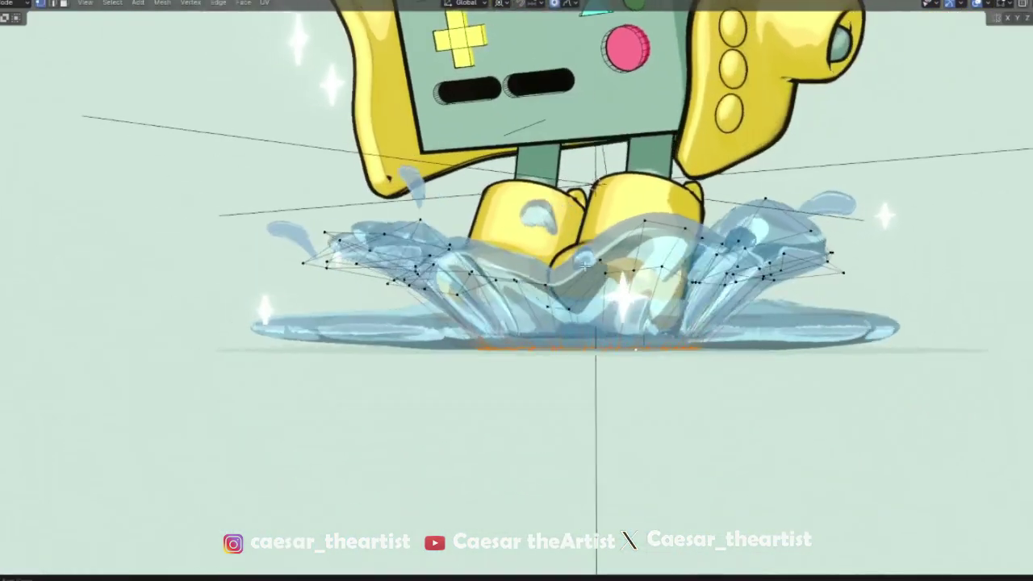
middle_drag(586, 267, 562, 241)
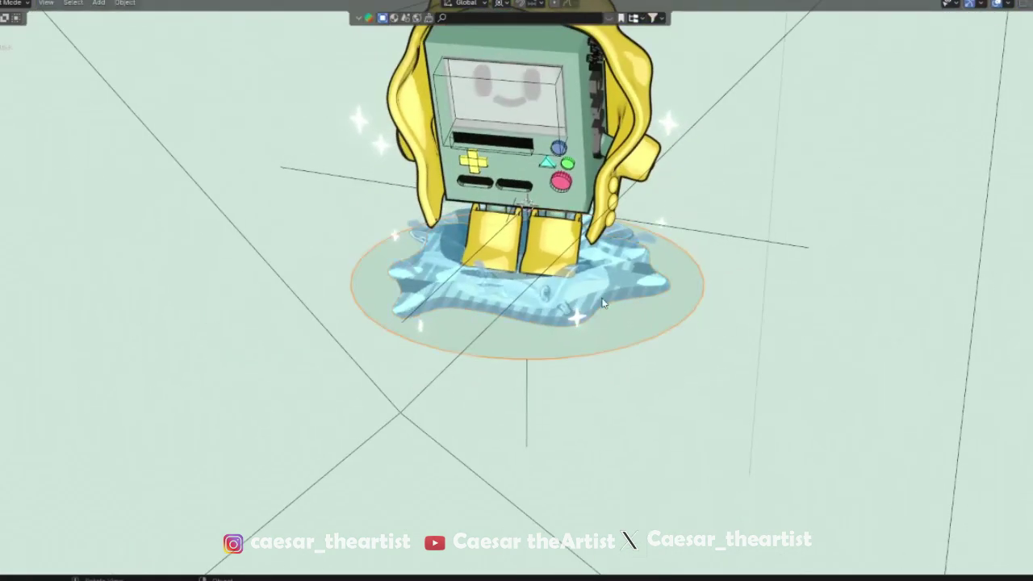
scroll(547, 342, up, 10)
key(Tab)
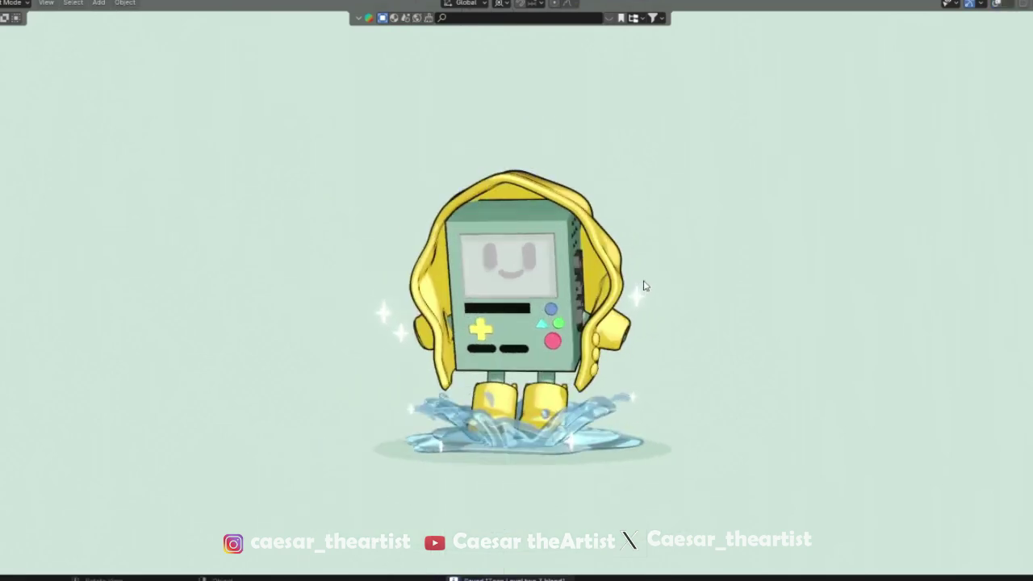
Examine the finished raincoat BMO with its splash and sparkles from several angles and distances
middle_drag(644, 282, 573, 292)
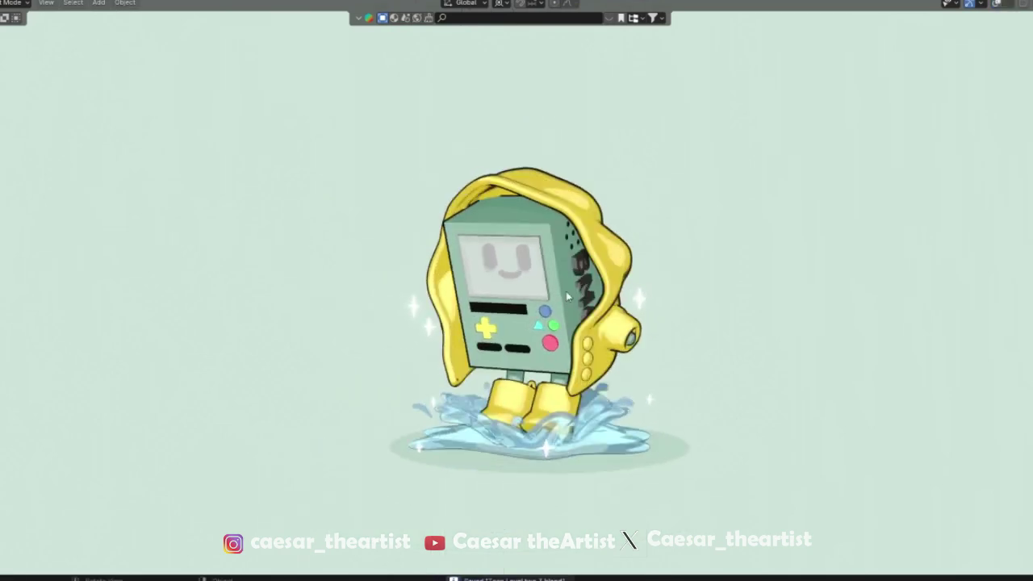
scroll(570, 279, up, 4)
scroll(570, 278, down, 4)
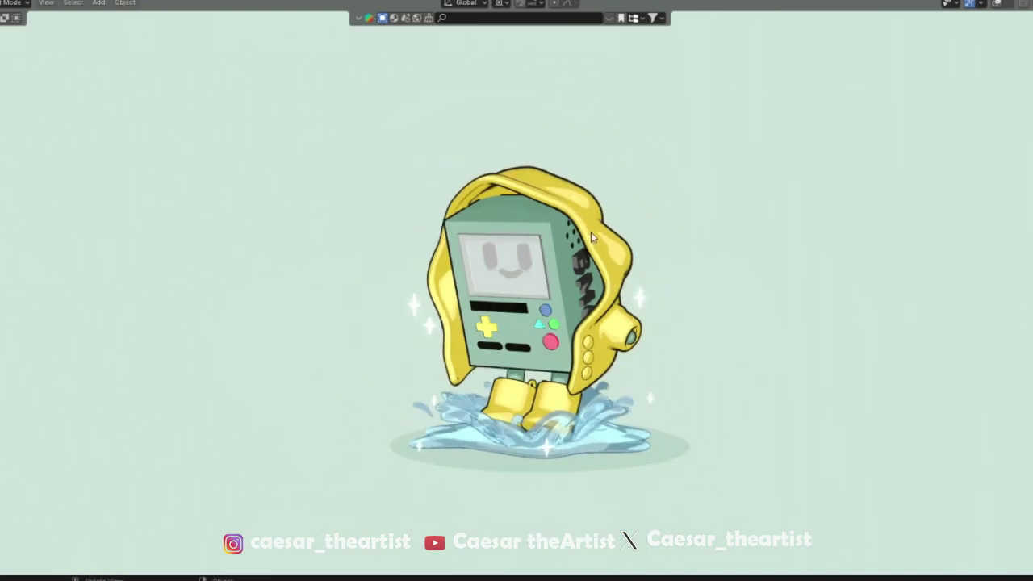
scroll(591, 232, up, 3)
middle_drag(594, 235, 626, 283)
scroll(597, 329, down, 2)
scroll(597, 328, up, 2)
scroll(618, 323, down, 2)
middle_drag(618, 325, 602, 335)
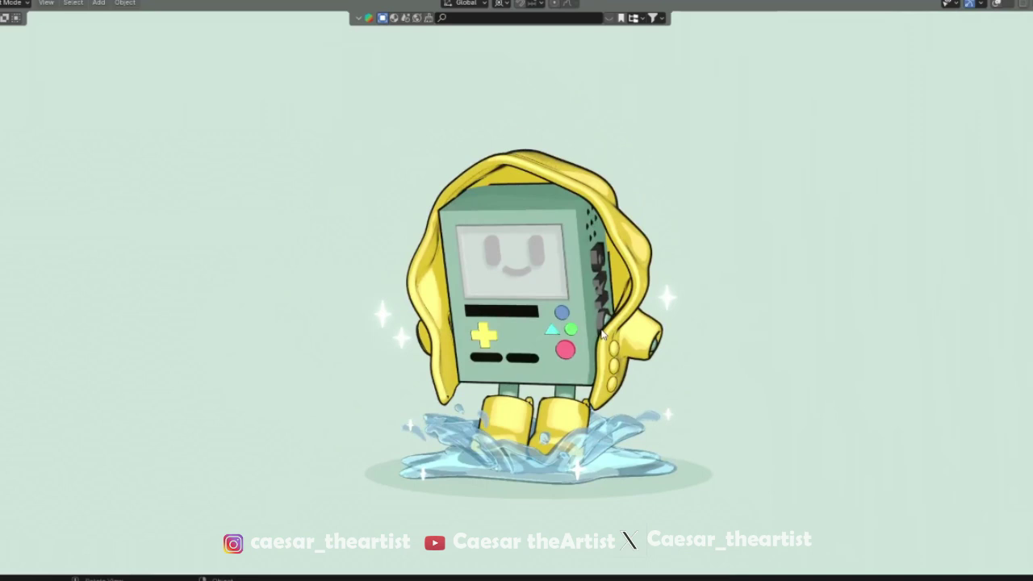